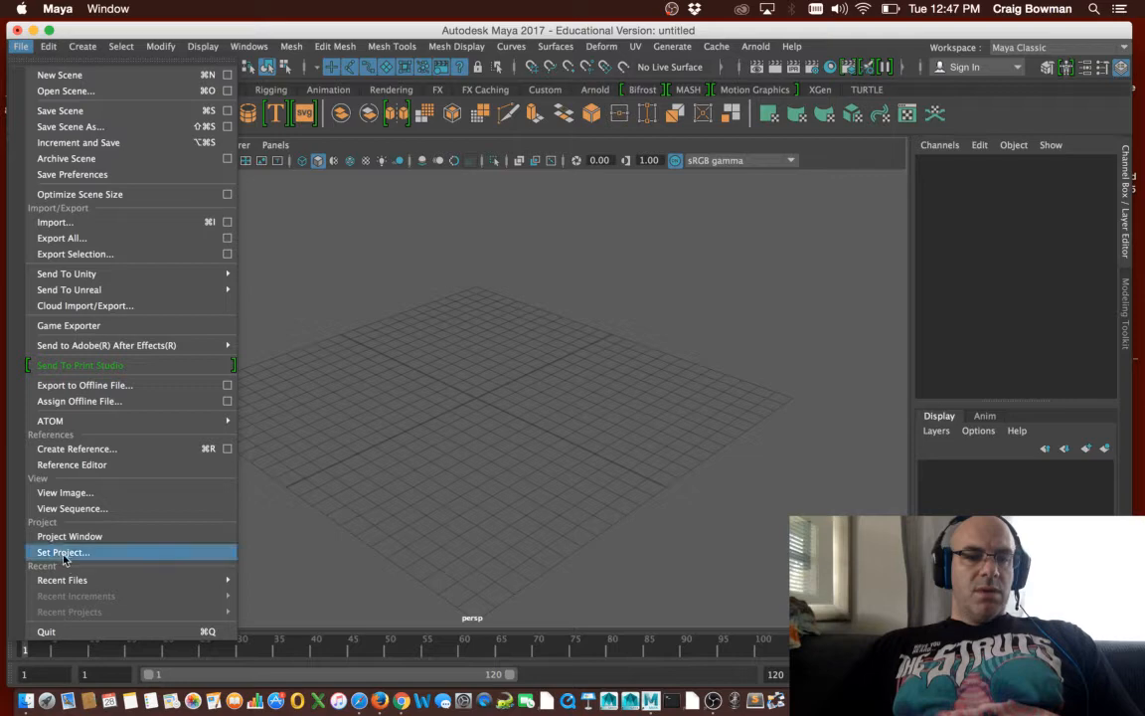
Start a new project in the Project Window and name it 3DA_Animation
click(80, 538)
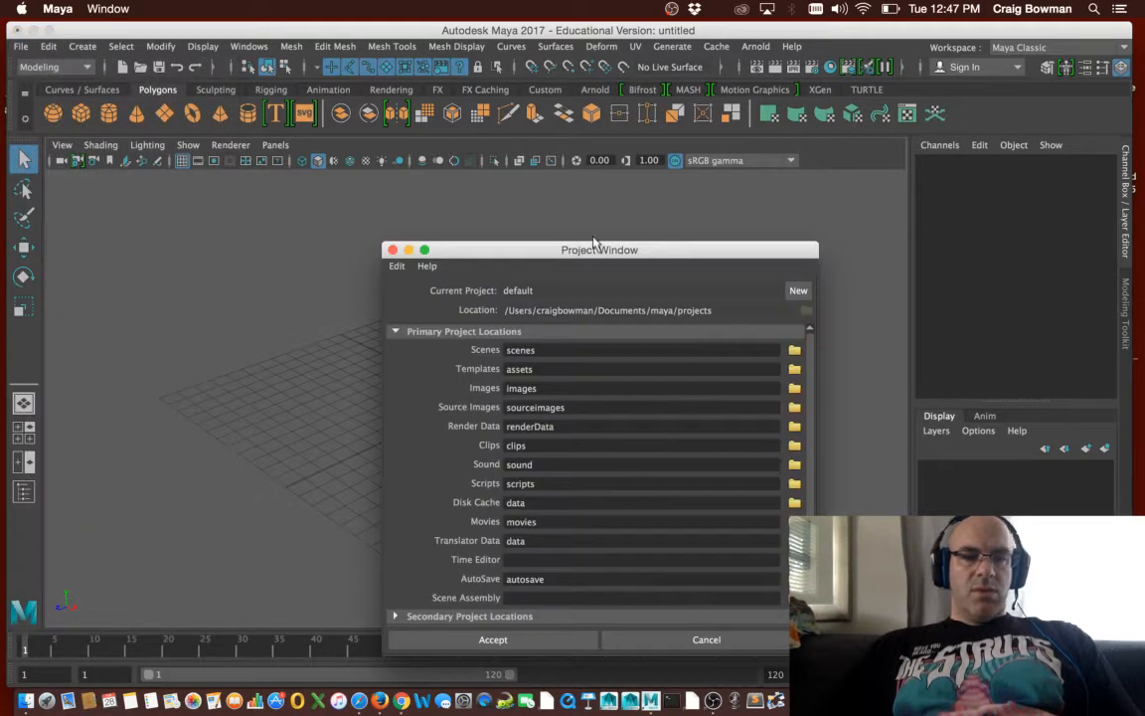
drag(593, 243, 480, 148)
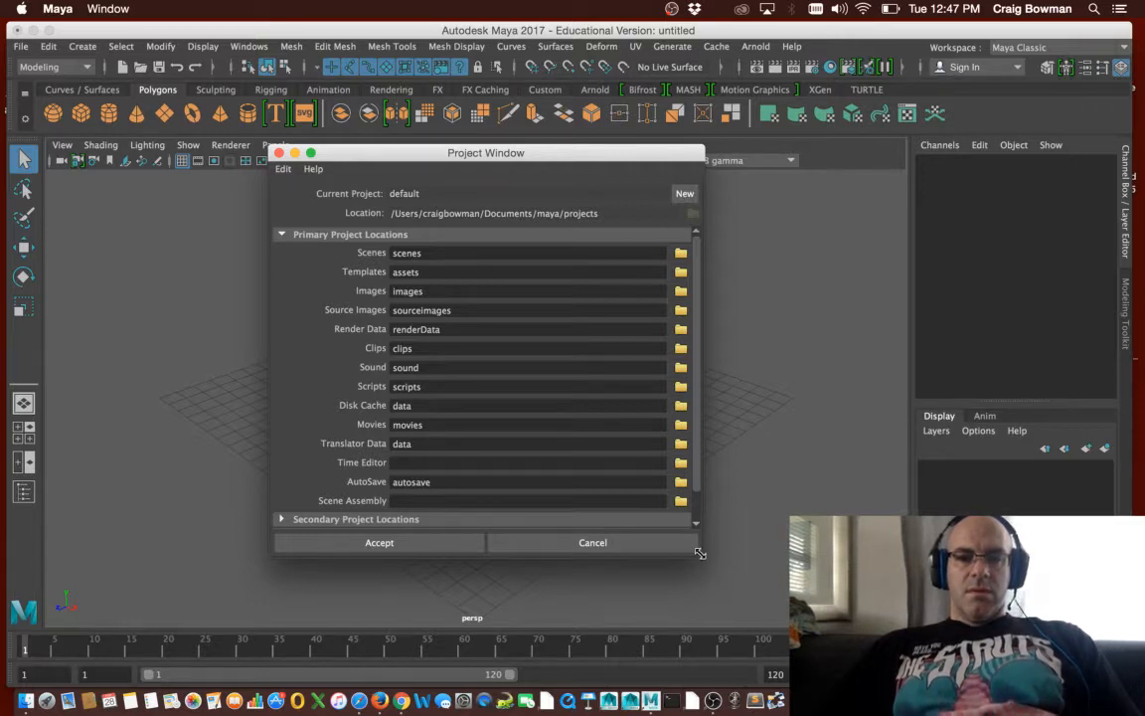
drag(699, 553, 815, 603)
click(796, 195)
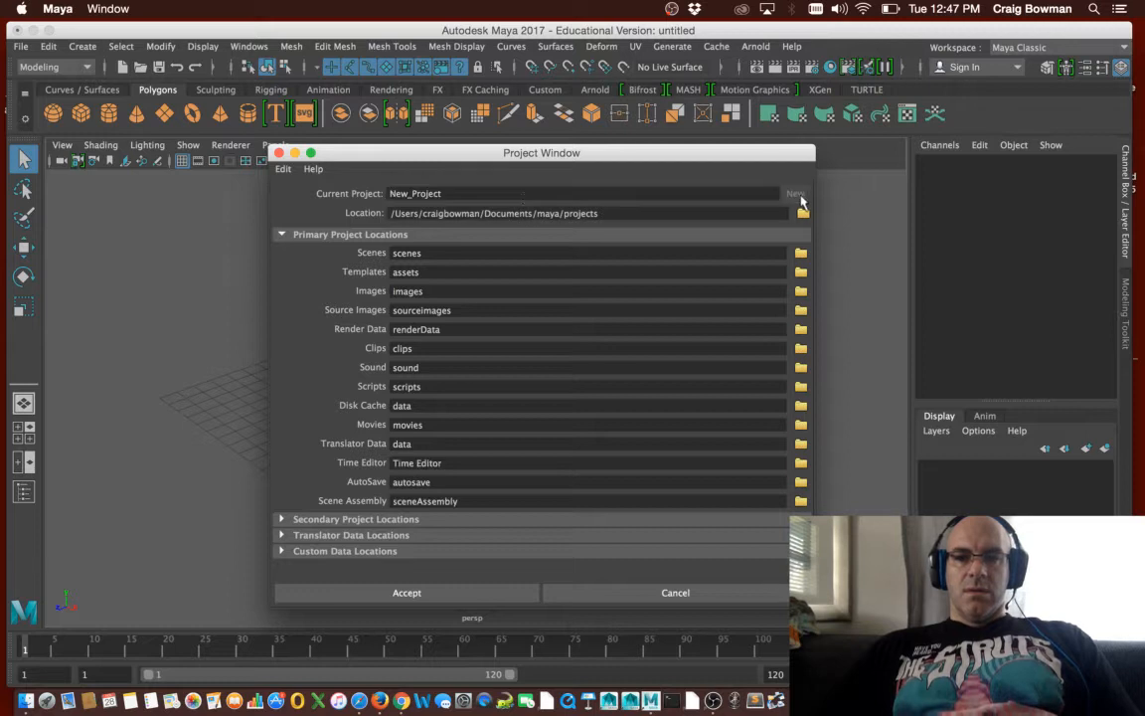
double_click(414, 193)
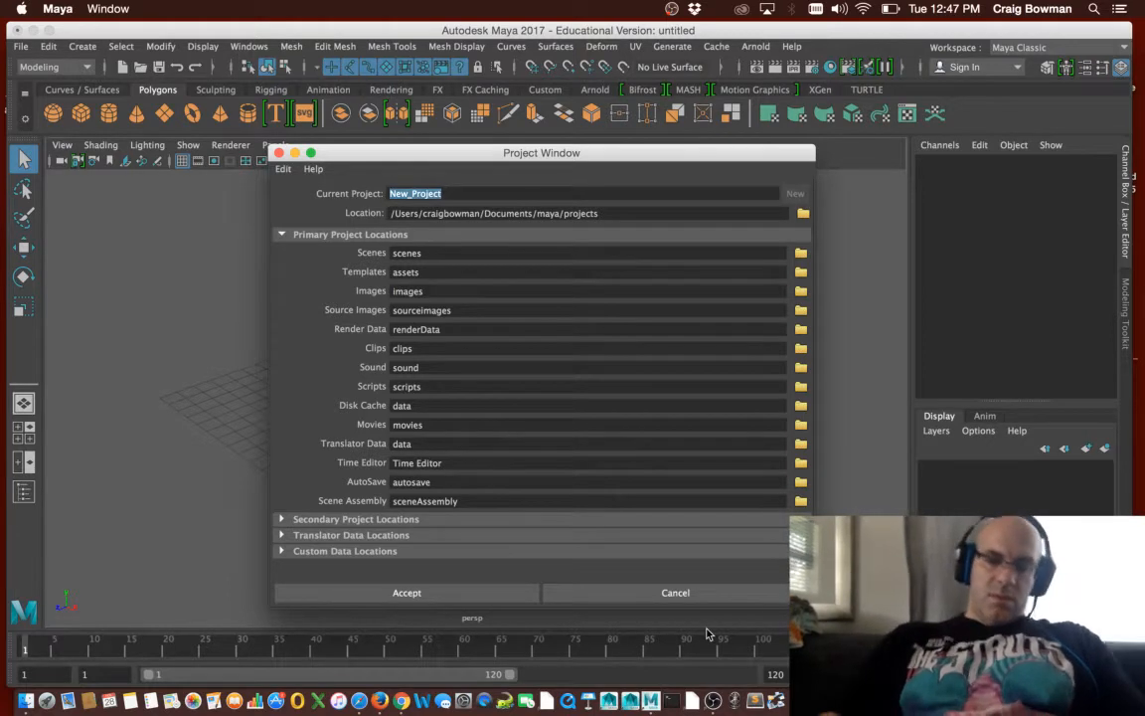
text(3DA)
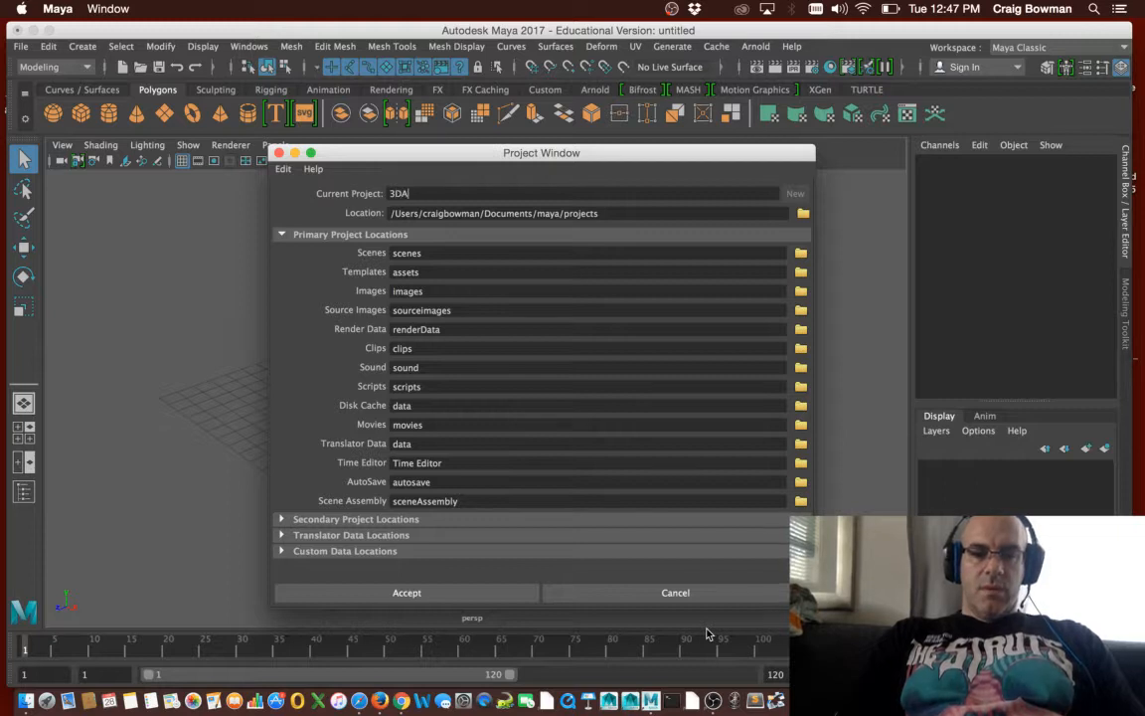
text(_)
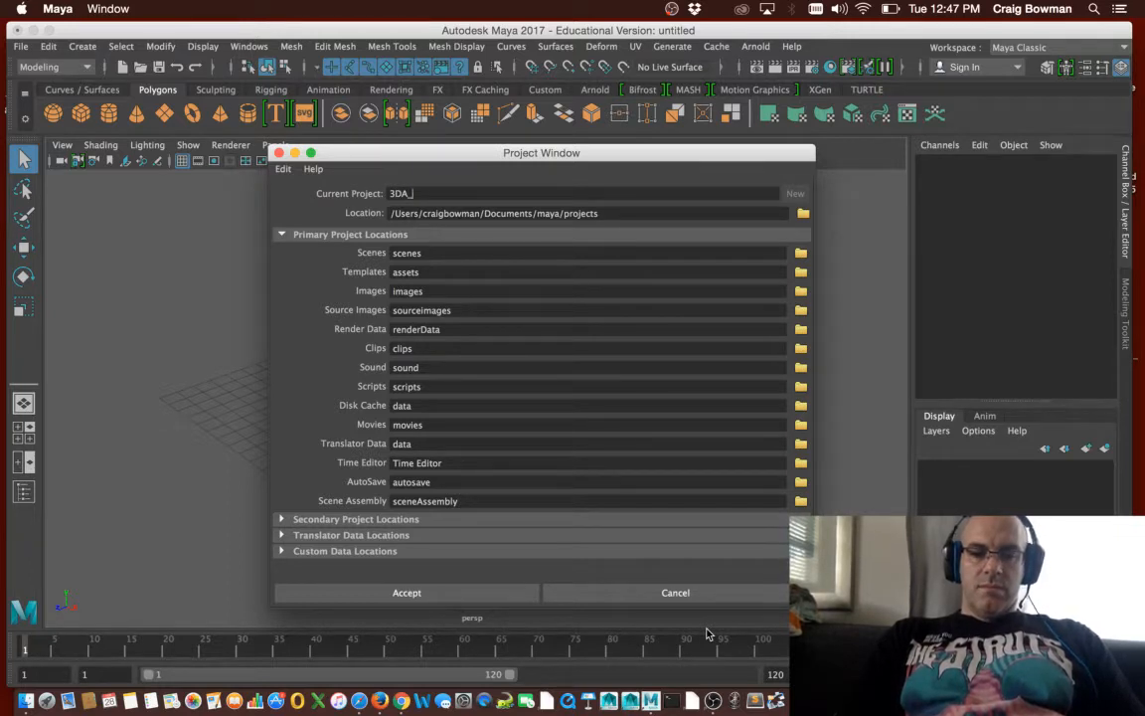
text(Animation)
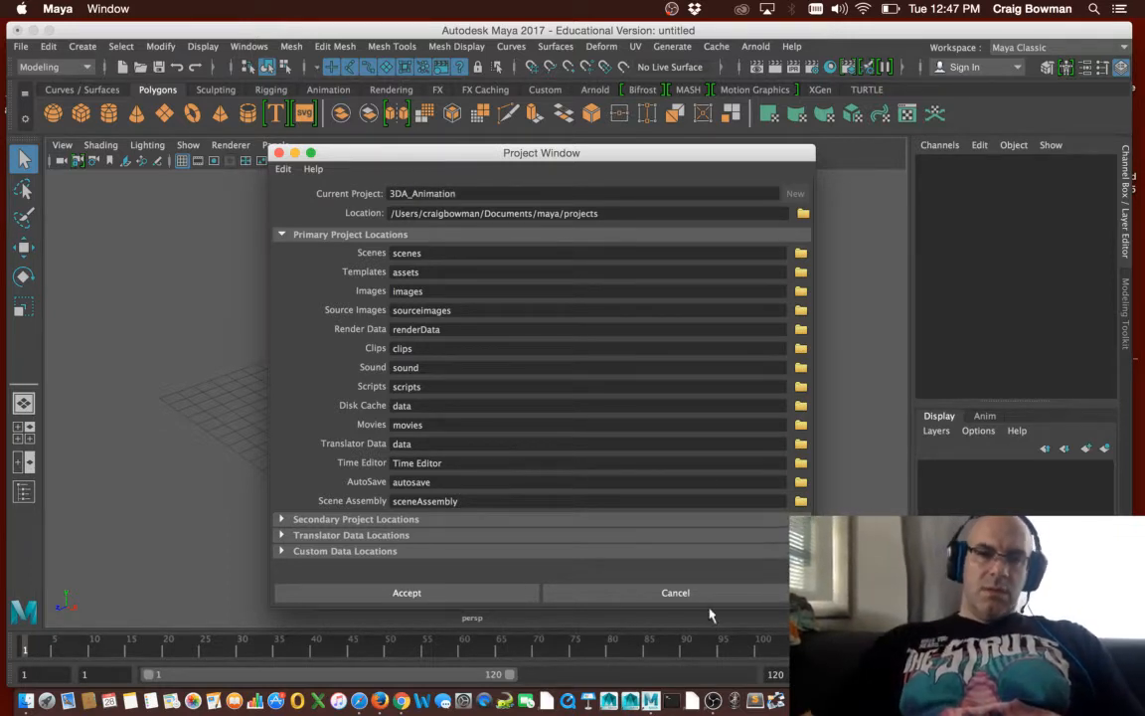
Set the new project's location to the Desktop and accept the project settings to create its folders
click(802, 214)
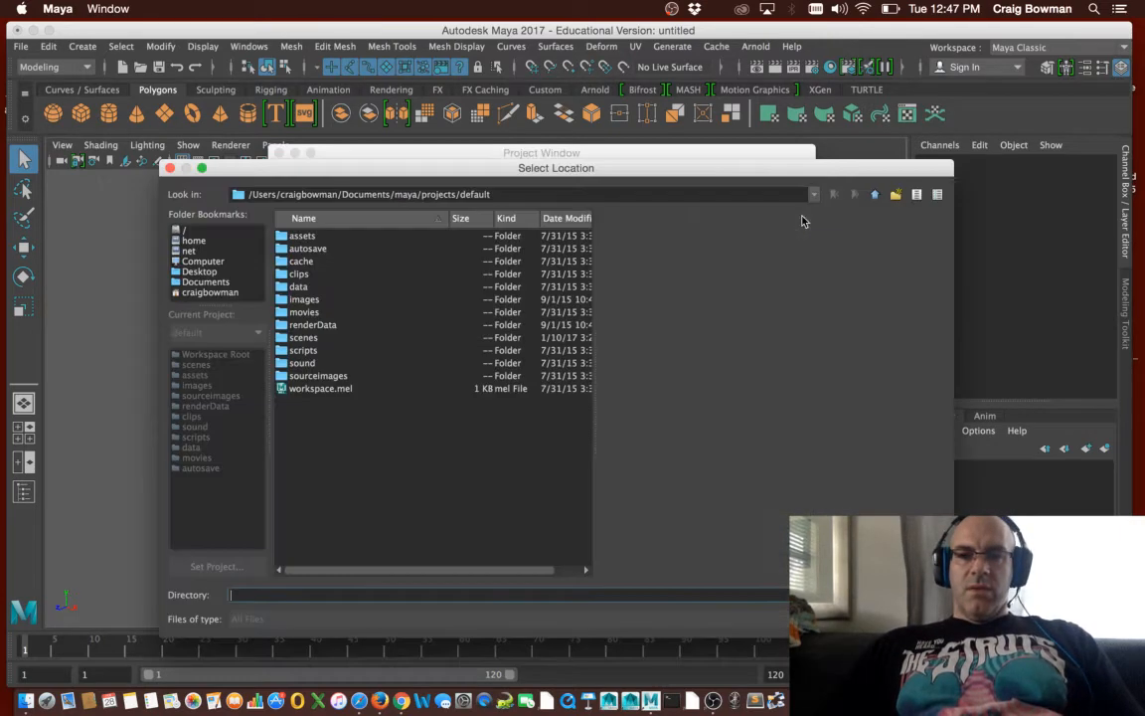
click(202, 271)
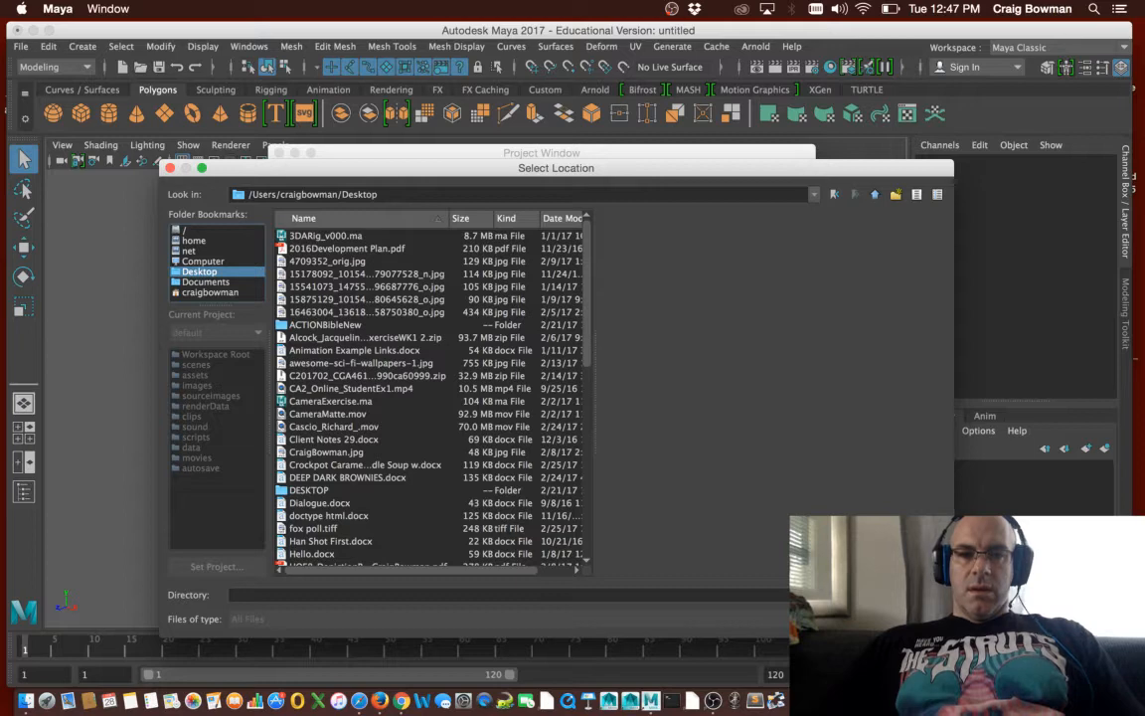
click(896, 594)
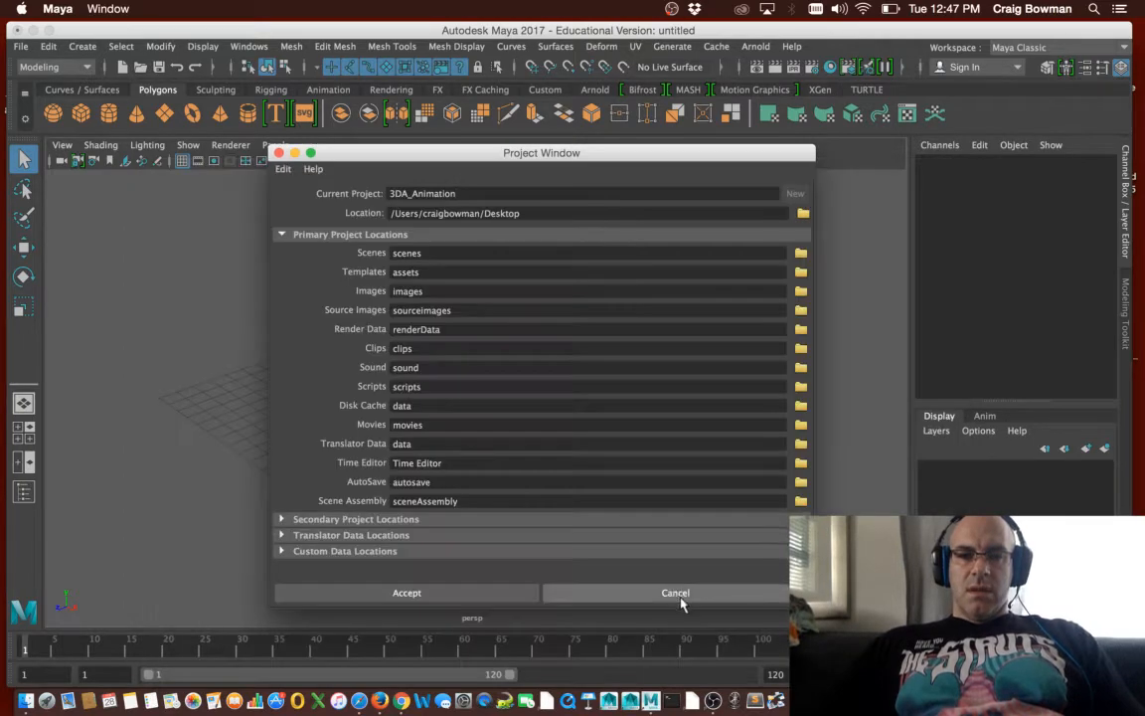
click(461, 596)
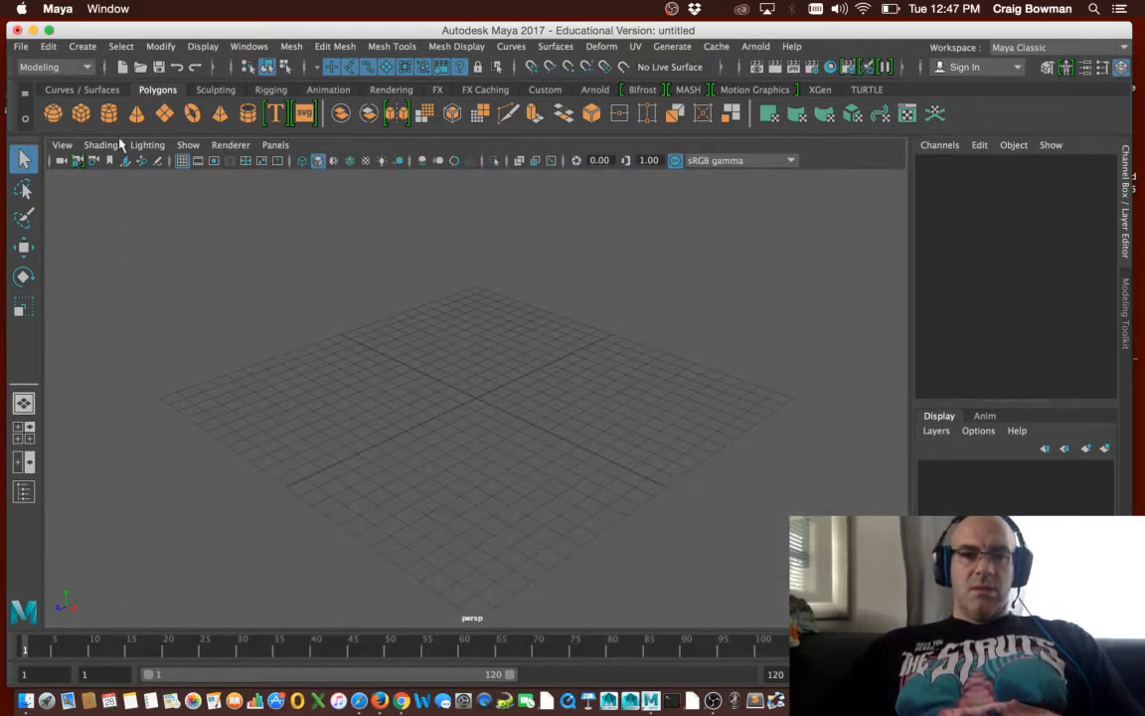
Switch to Finder, open the 3DA_Animation folder from the desktop in an enlarged window, and inspect its scenes folder
click(33, 30)
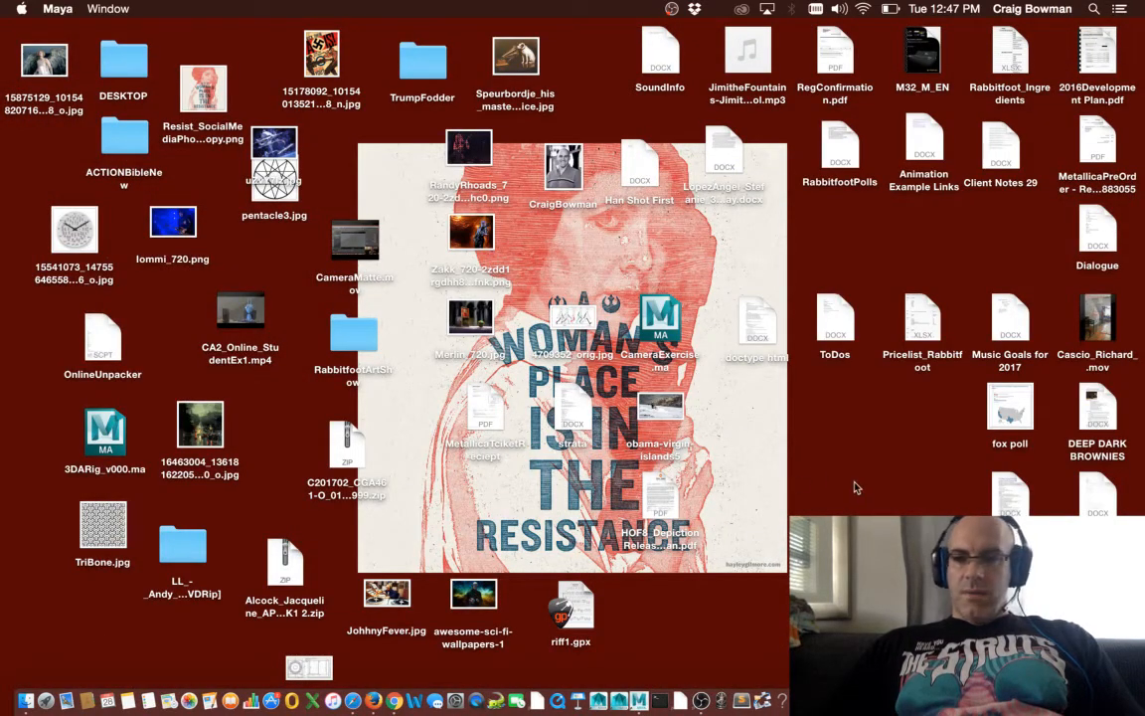
click(765, 537)
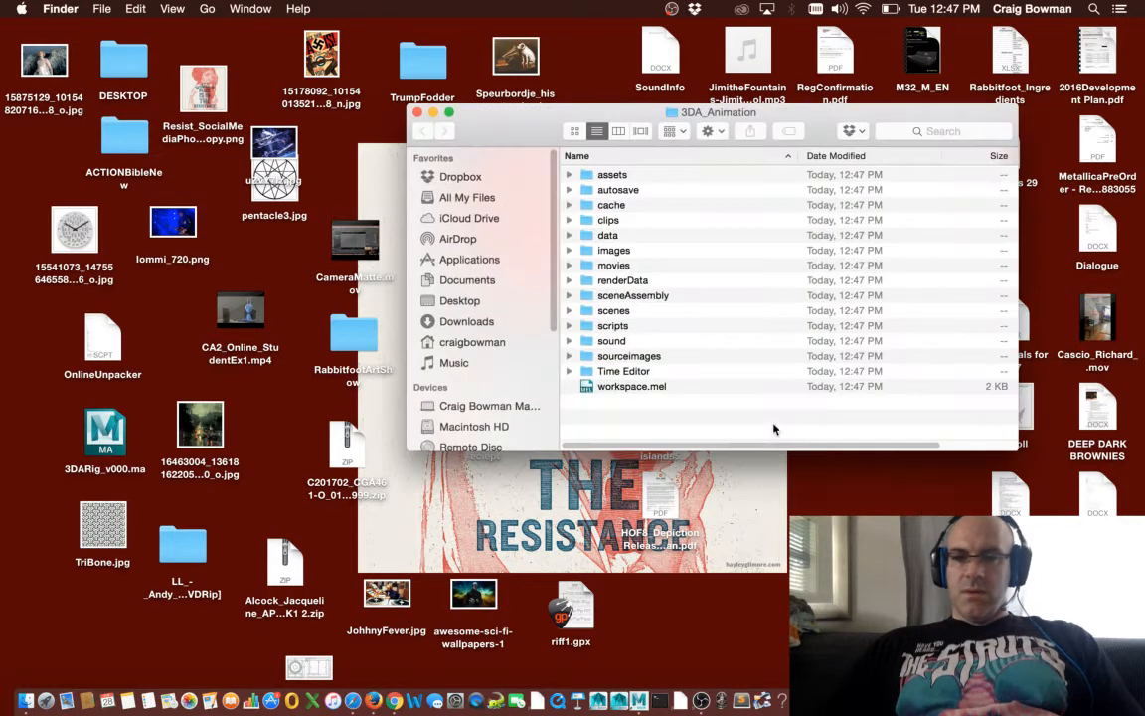
drag(511, 140, 163, 69)
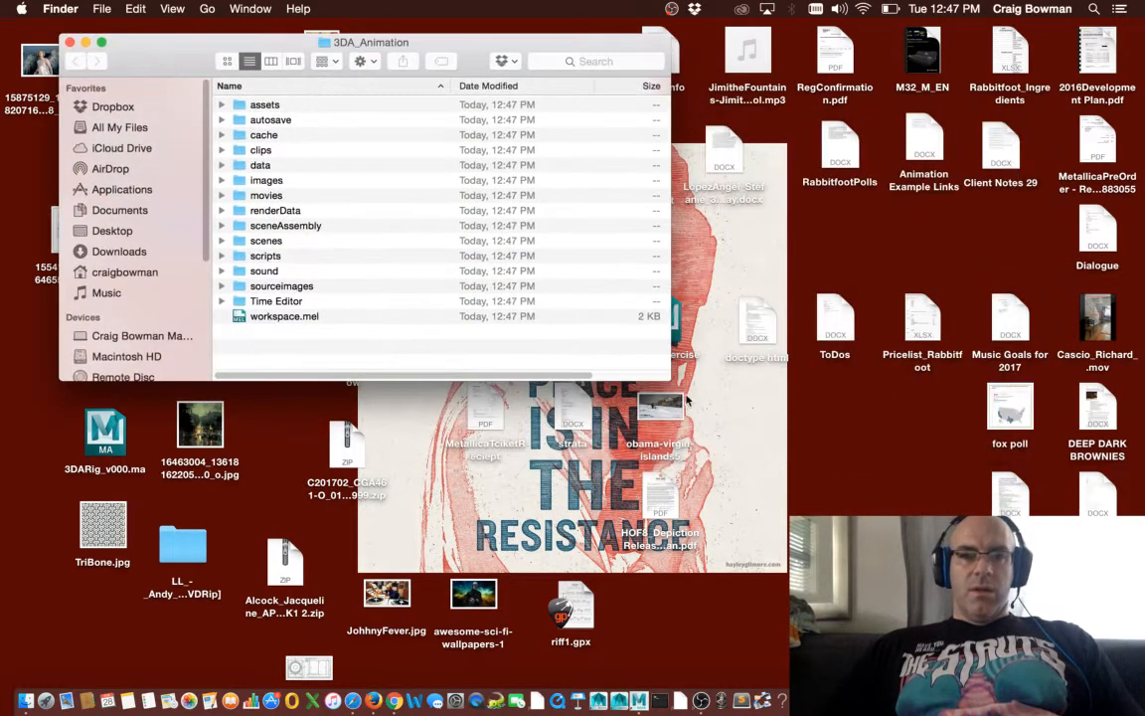
drag(671, 380, 1113, 649)
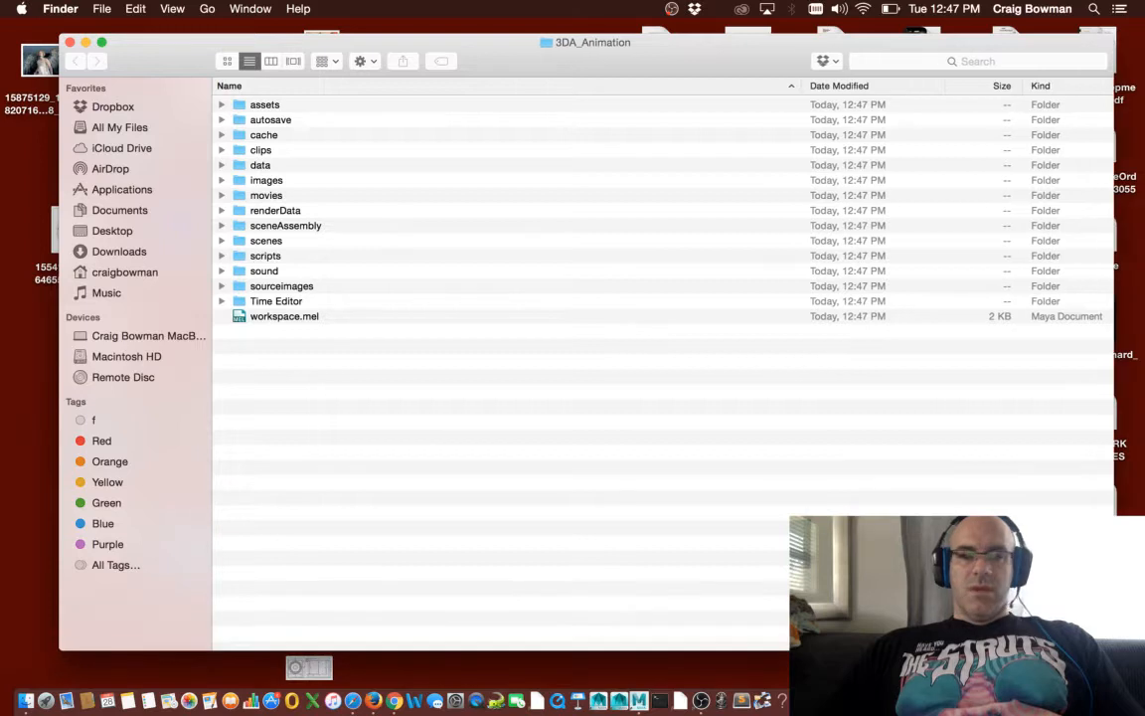
click(219, 241)
click(222, 241)
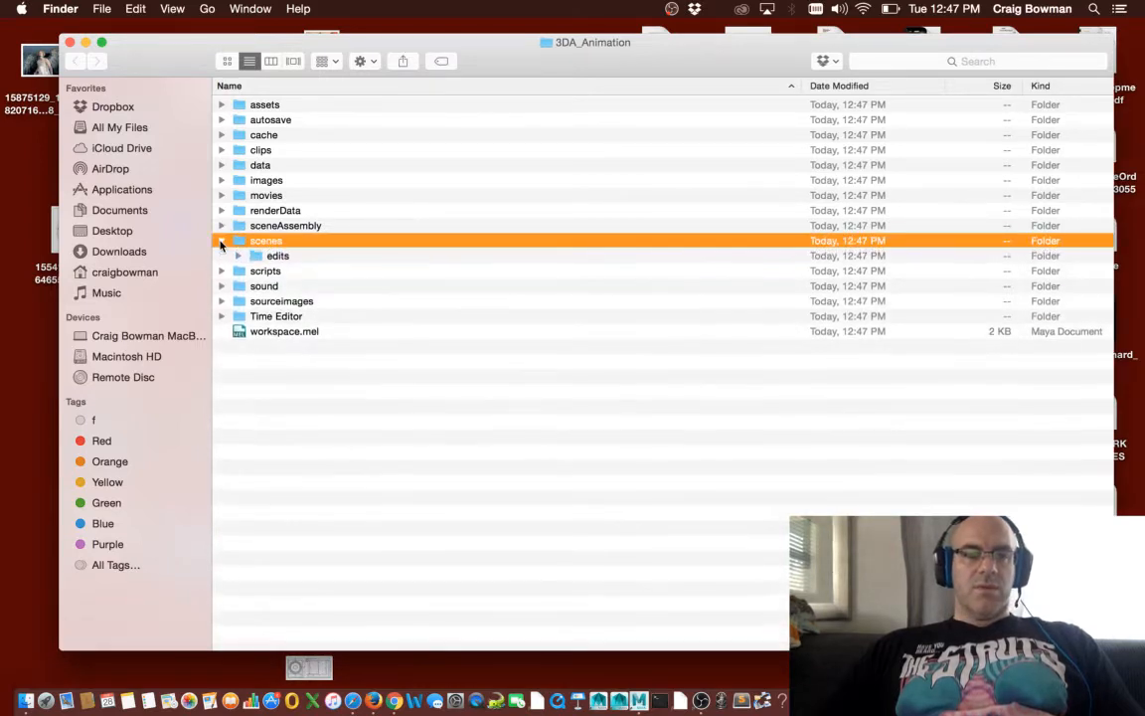
click(222, 241)
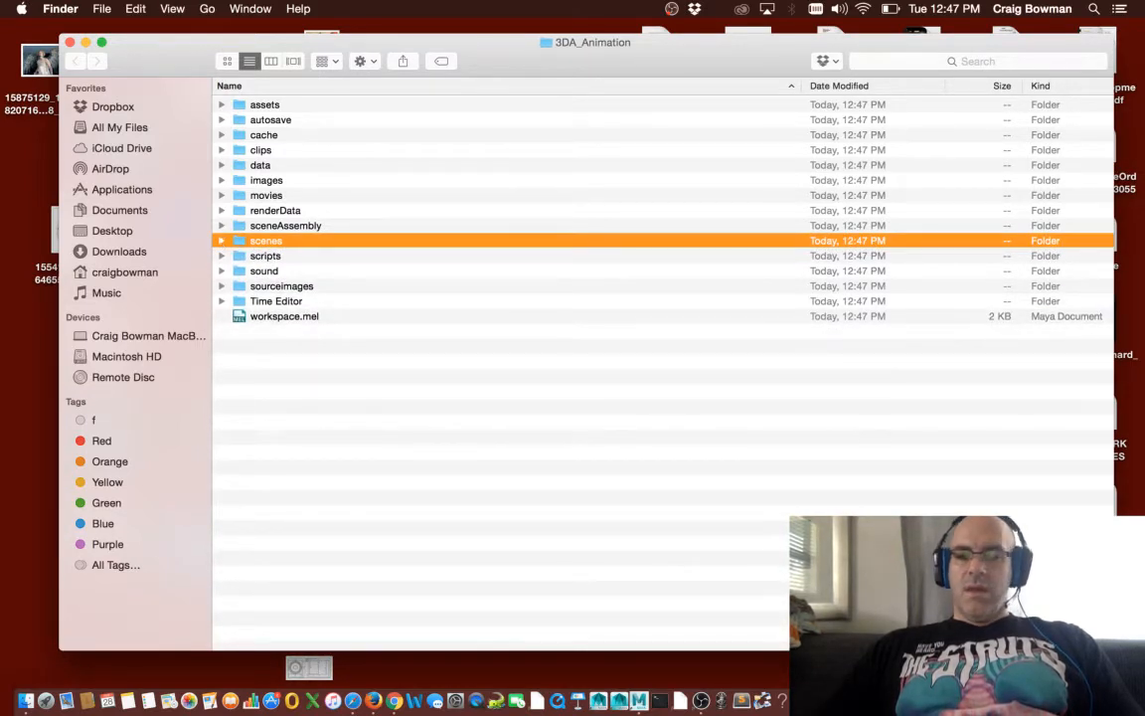
Open the Downloads folder and arrange it alongside the 3DA_Animation window with the scenes folder expanded
click(930, 701)
click(999, 188)
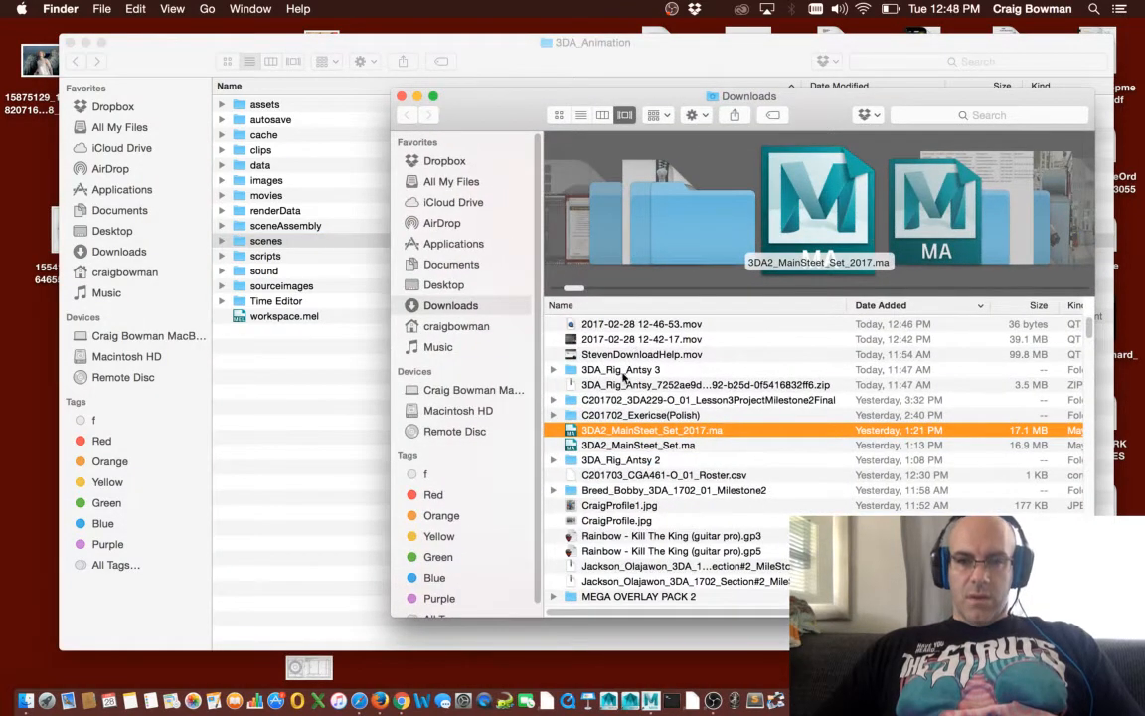
click(570, 370)
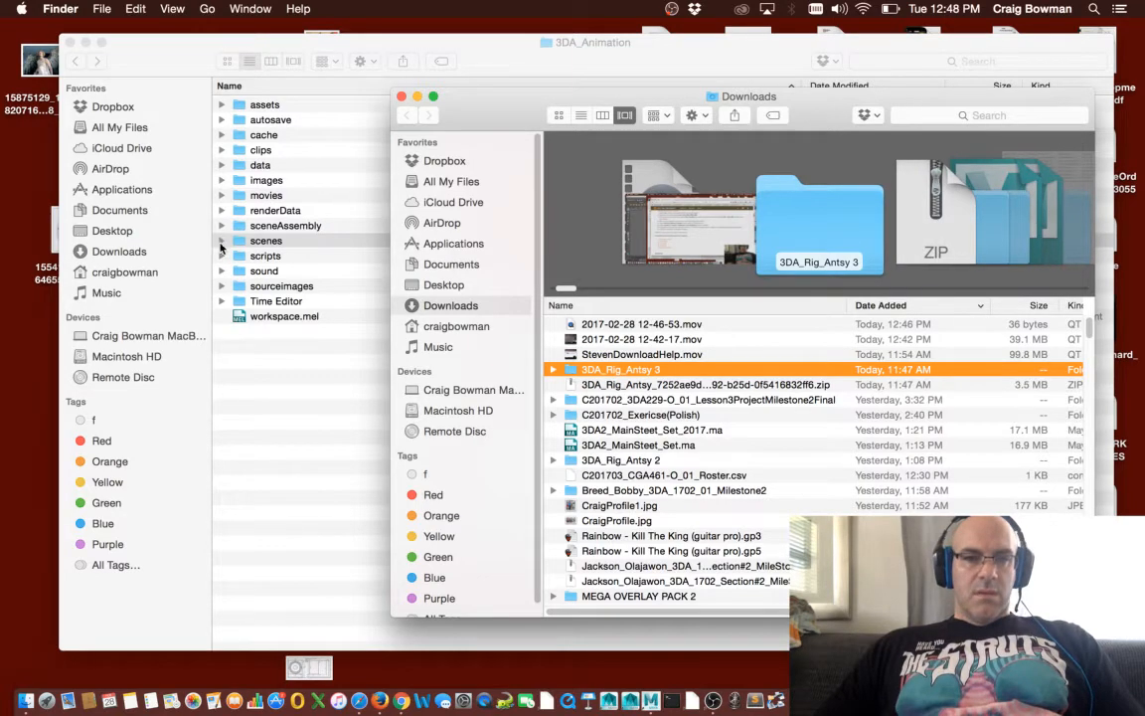
click(222, 243)
drag(514, 49, 593, 348)
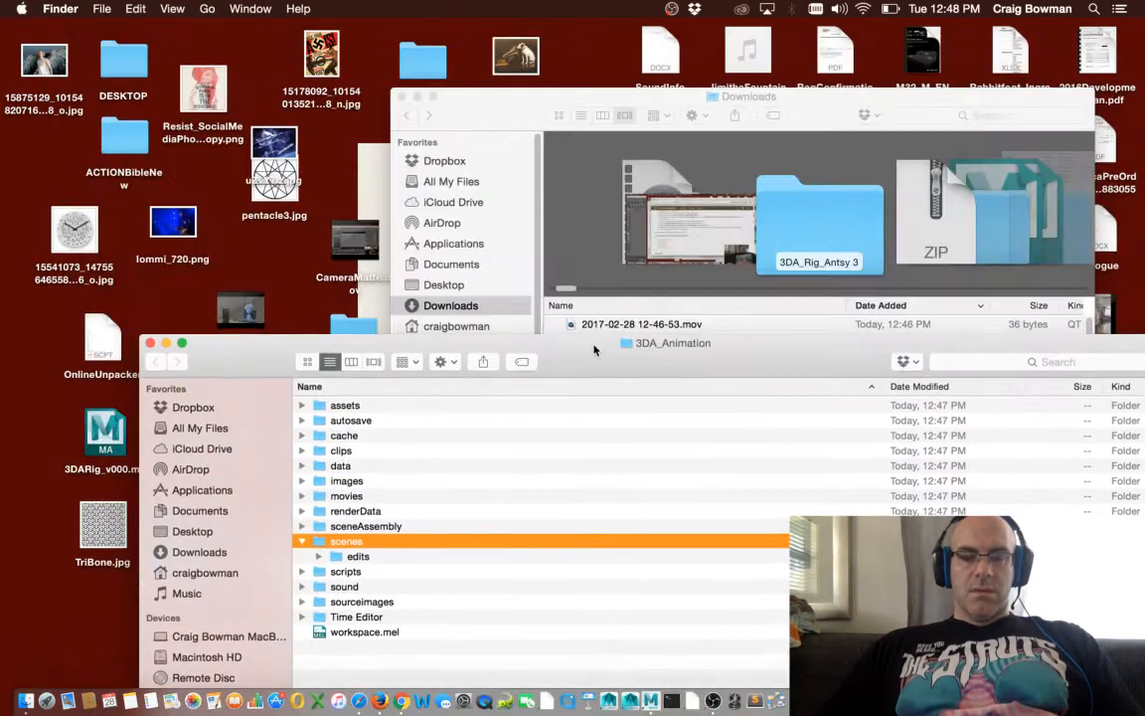
click(521, 35)
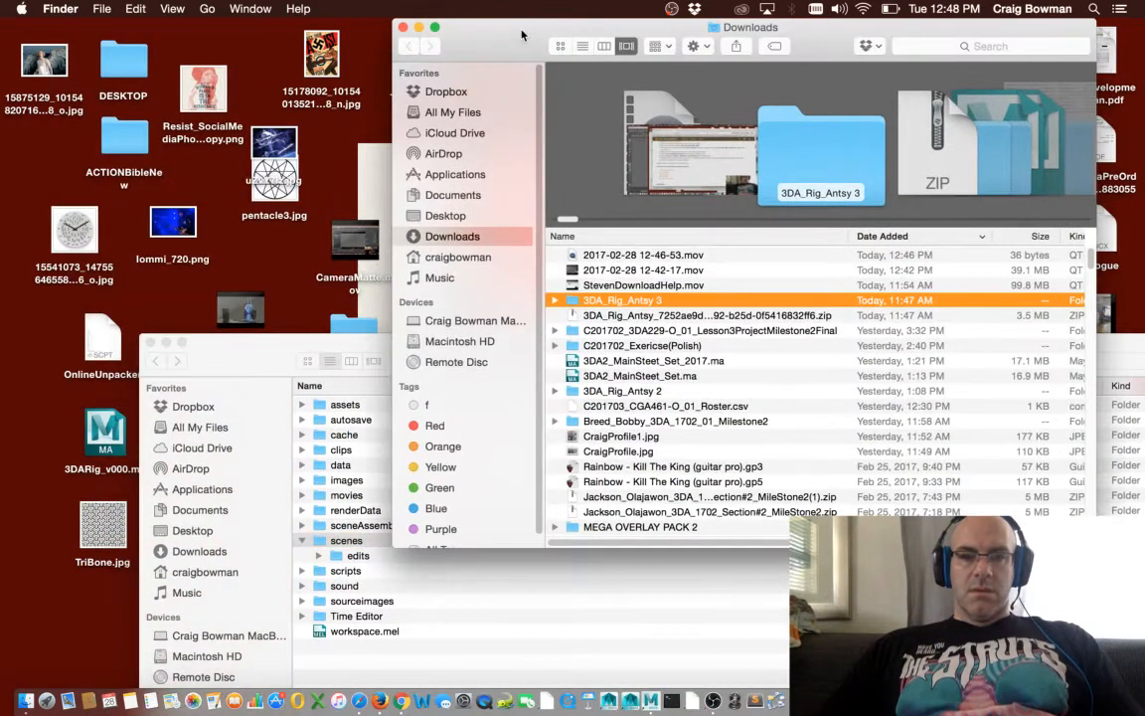
Move 3DARig2016_v000.mb and 3DARig2017_v000.mb from 3DA_Rig_Antsy 3's scenes folder into the 3DA_Animation scenes folder
click(556, 301)
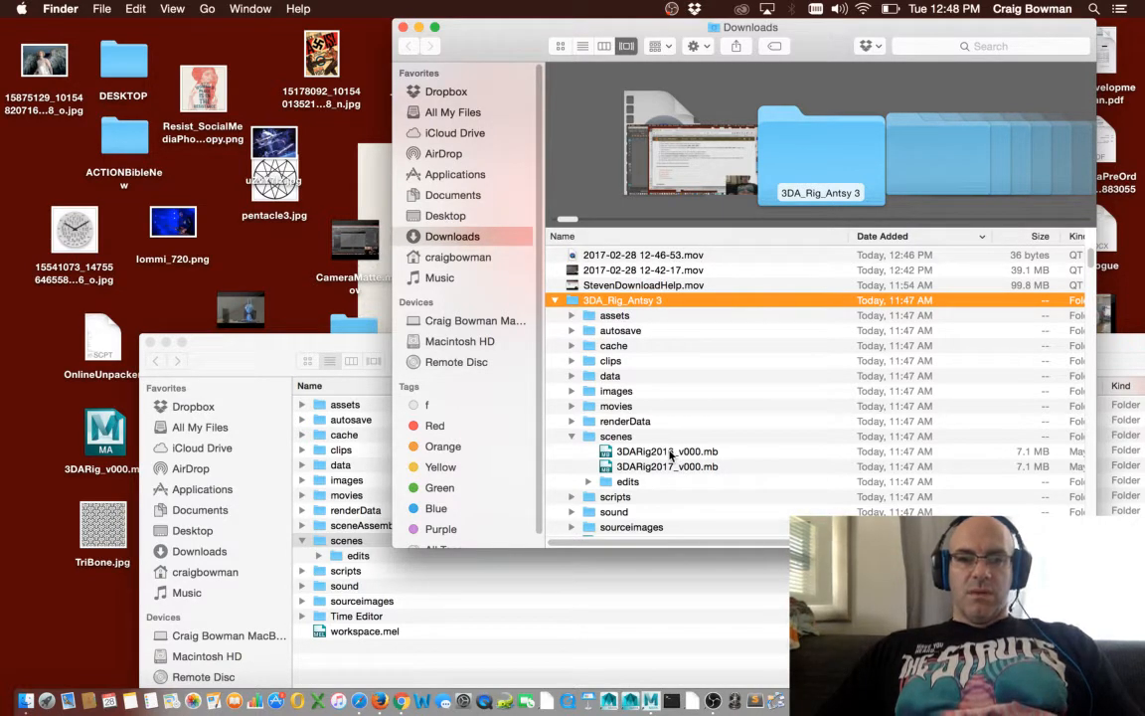
click(671, 454)
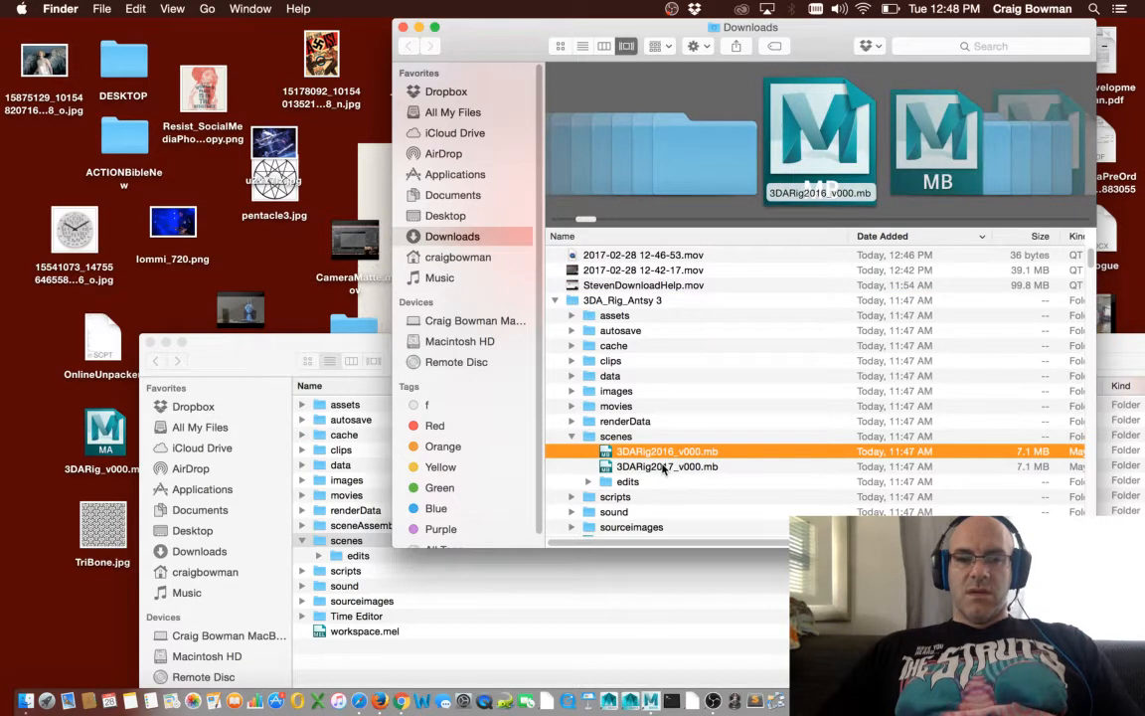
shift+click(663, 467)
drag(658, 463, 354, 542)
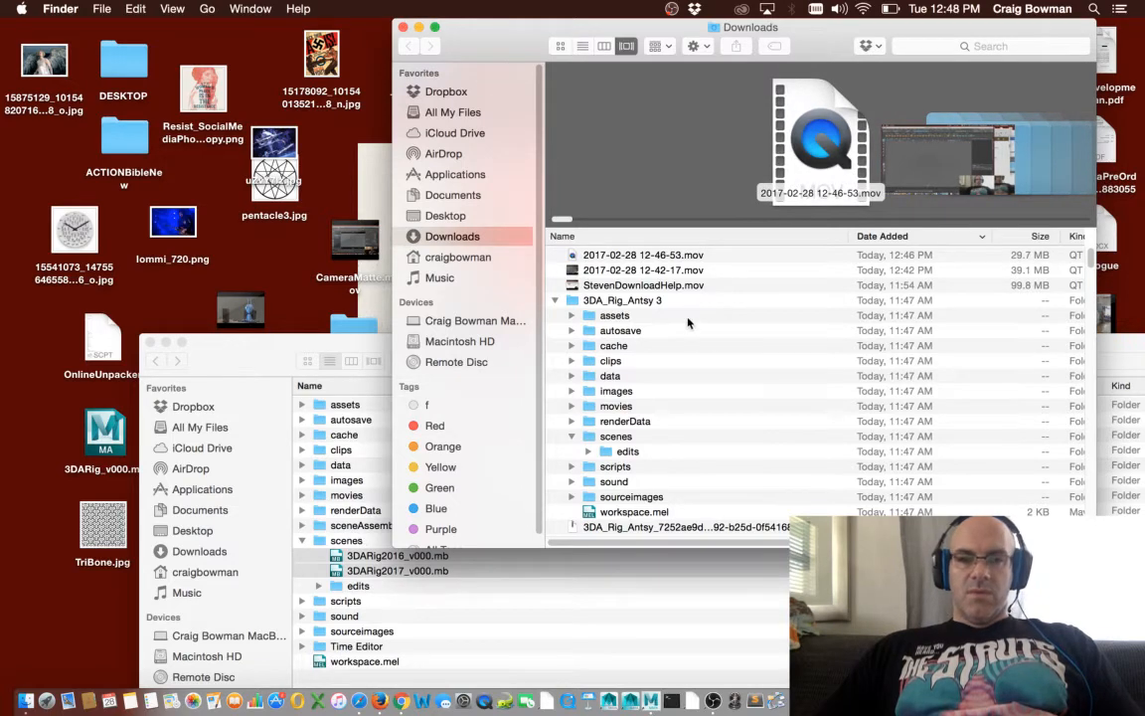
Move 3DA2_MainSteet_Set_2017.ma from Downloads into the 3DA_Animation scenes folder, and close the Downloads window
scroll(688, 321, down, 3)
scroll(587, 276, up, 2)
click(554, 275)
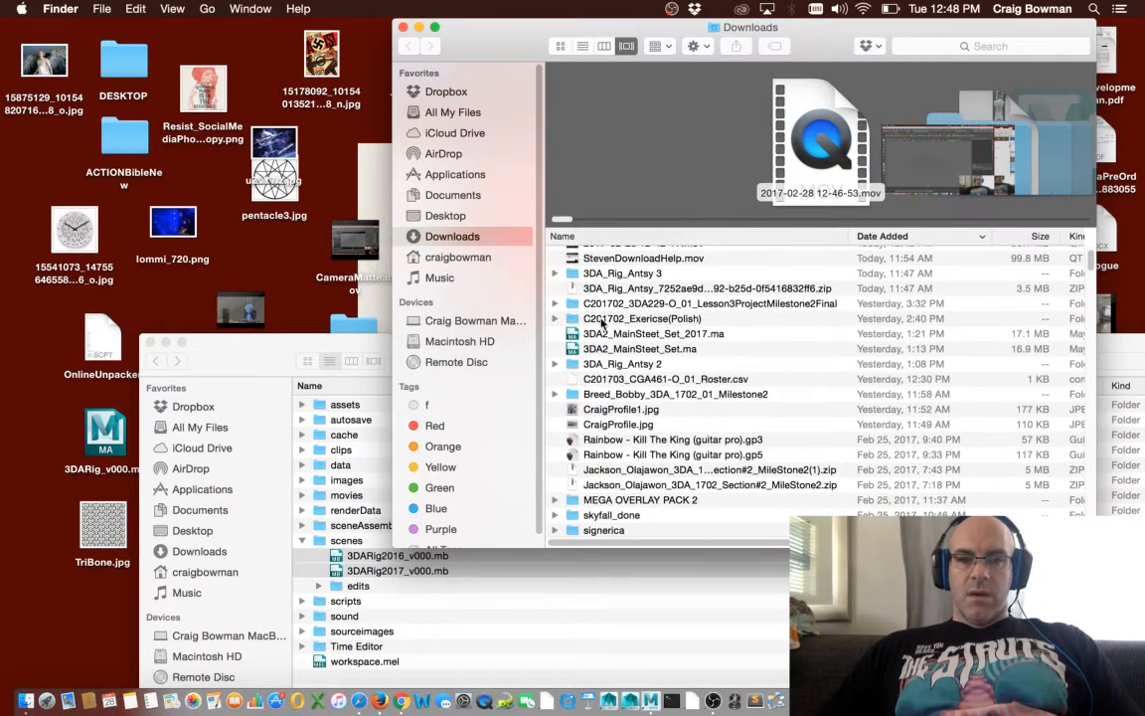
click(671, 335)
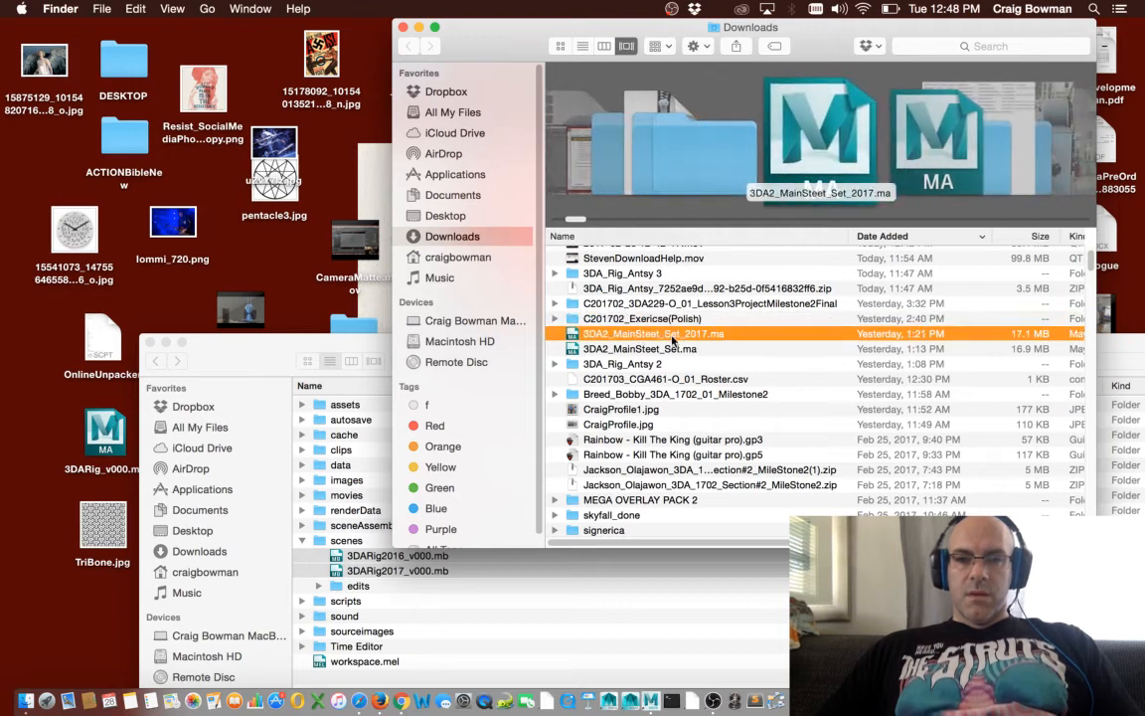
drag(658, 335, 350, 544)
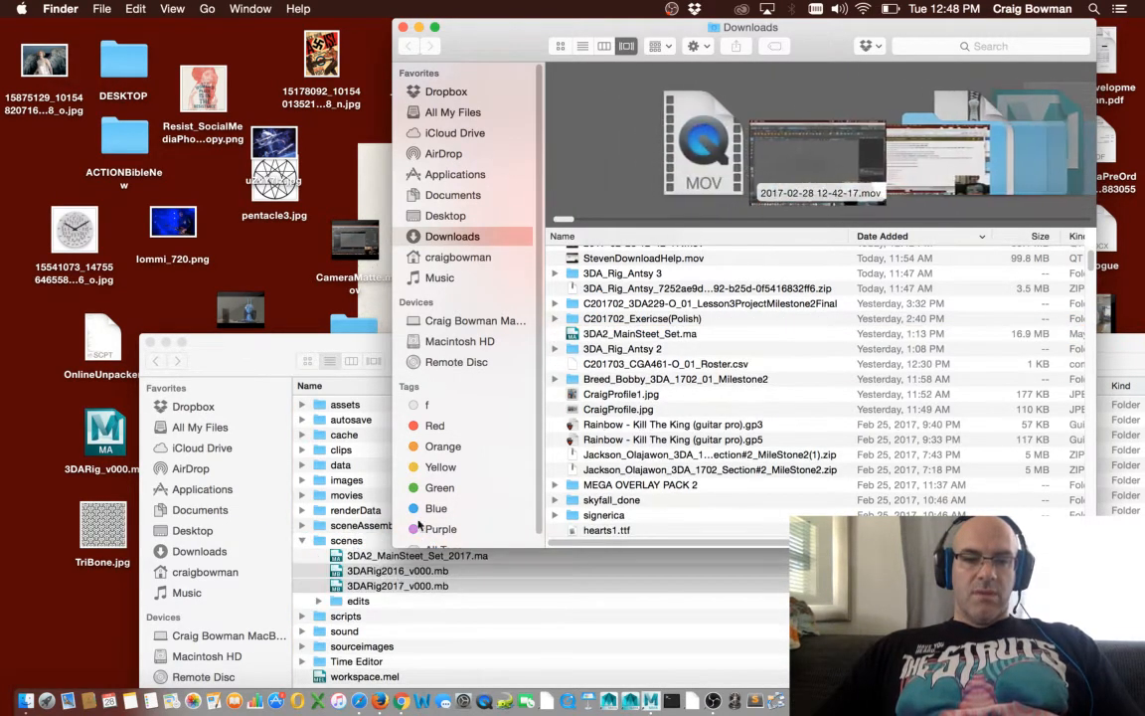
click(403, 28)
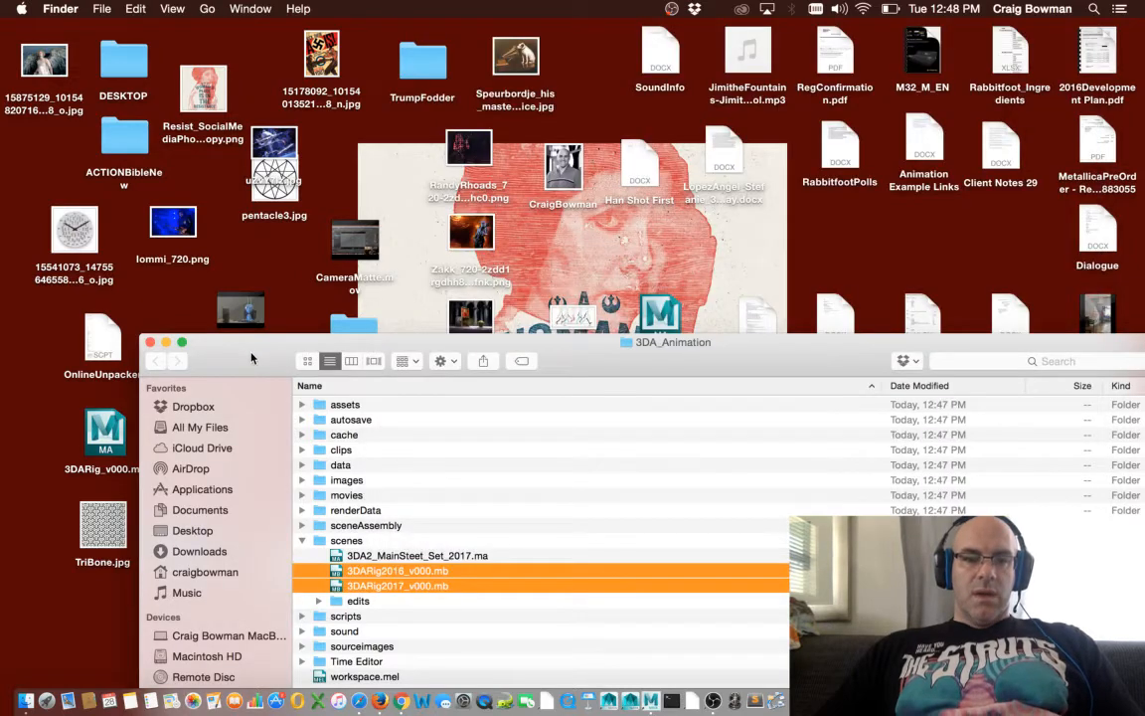
drag(251, 358, 144, 50)
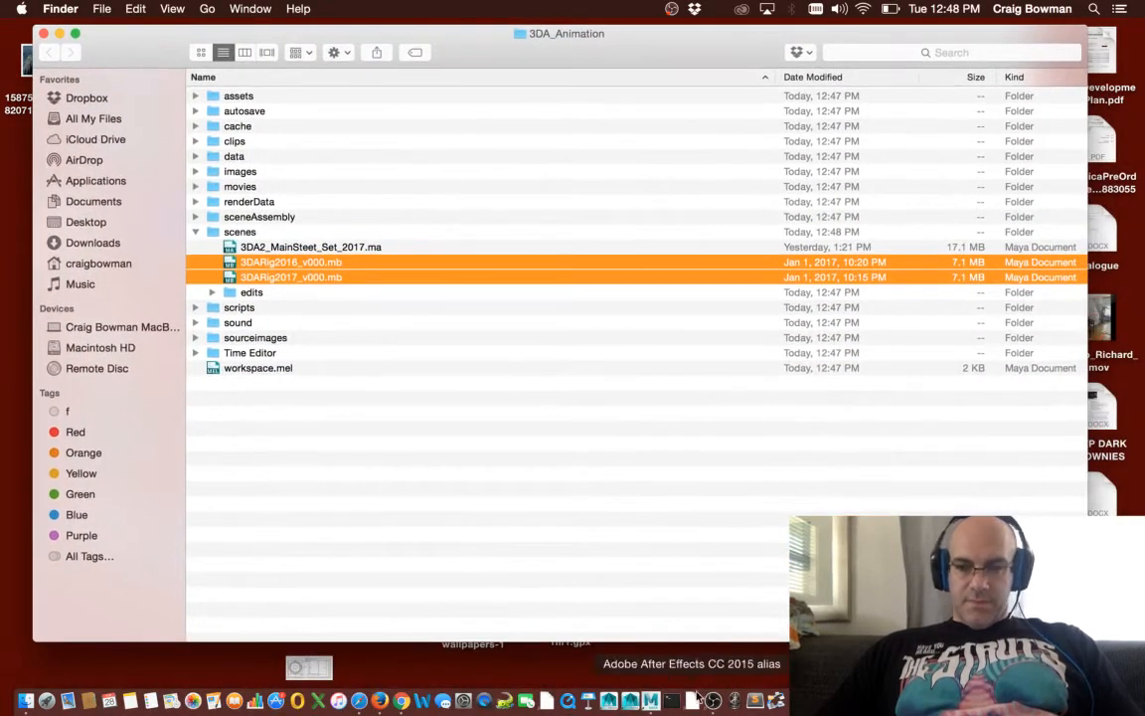
Switch to Maya and set the 3DA_Animation folder on the Desktop as the current project
click(650, 701)
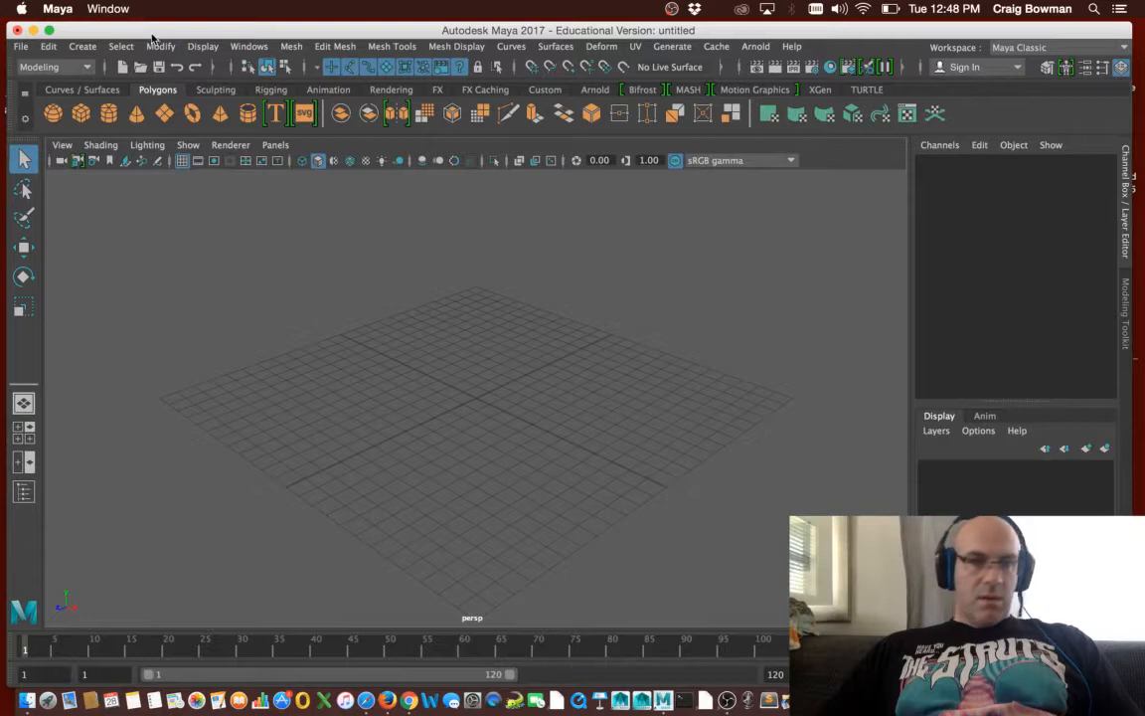
click(22, 48)
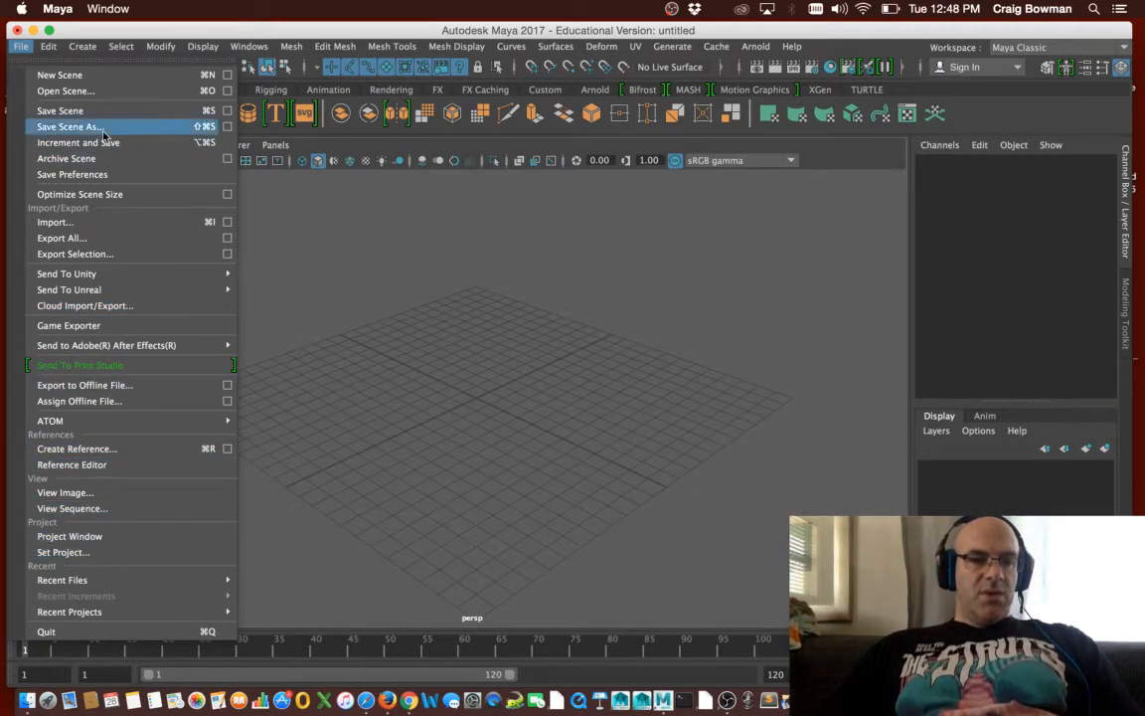
mouse_move(48, 47)
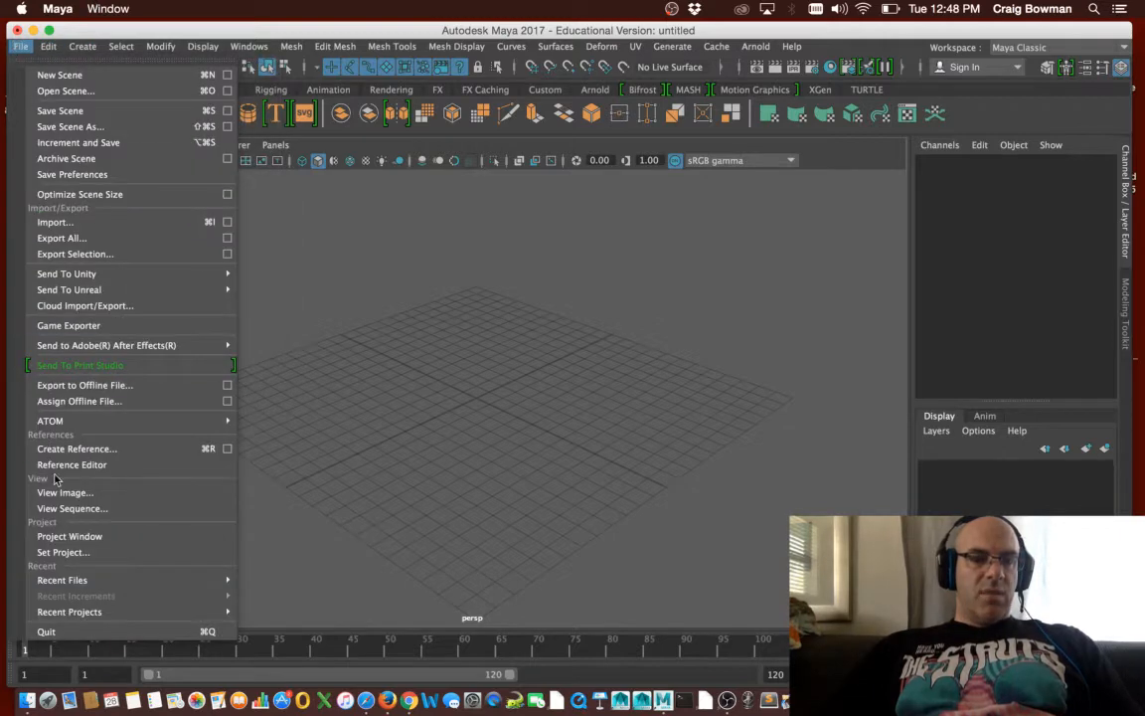
click(63, 552)
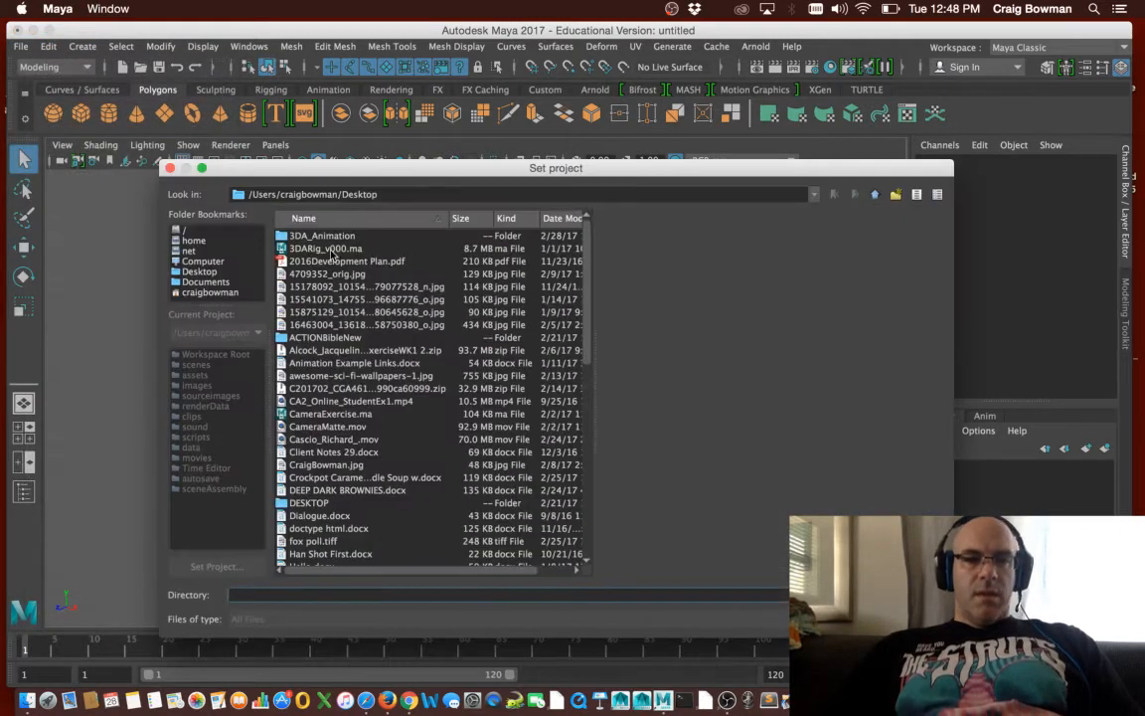
click(199, 271)
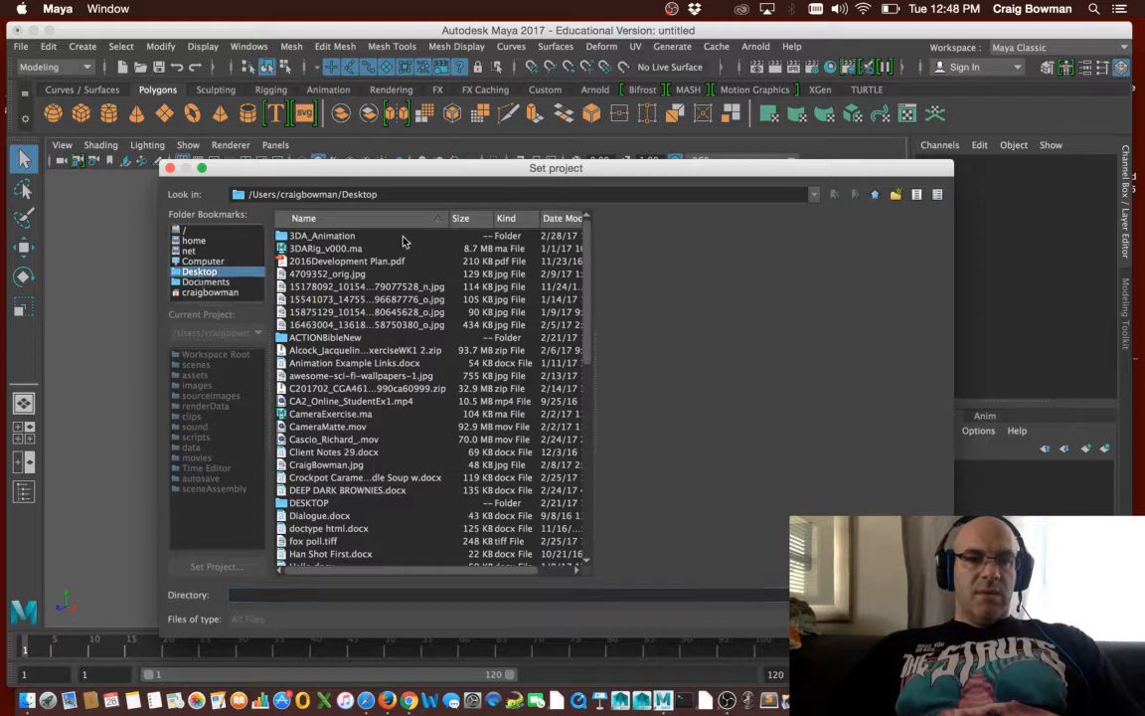
click(318, 236)
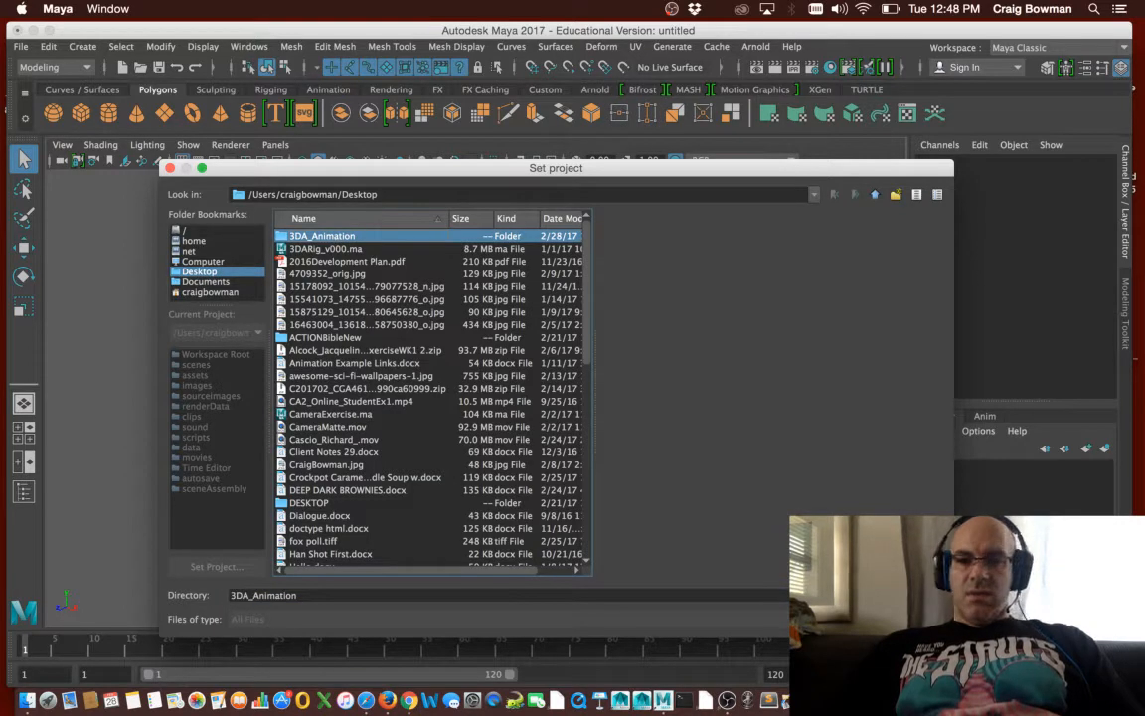
key(Return)
Check which scene files the project offers for opening, and close the dialog without opening one
click(20, 46)
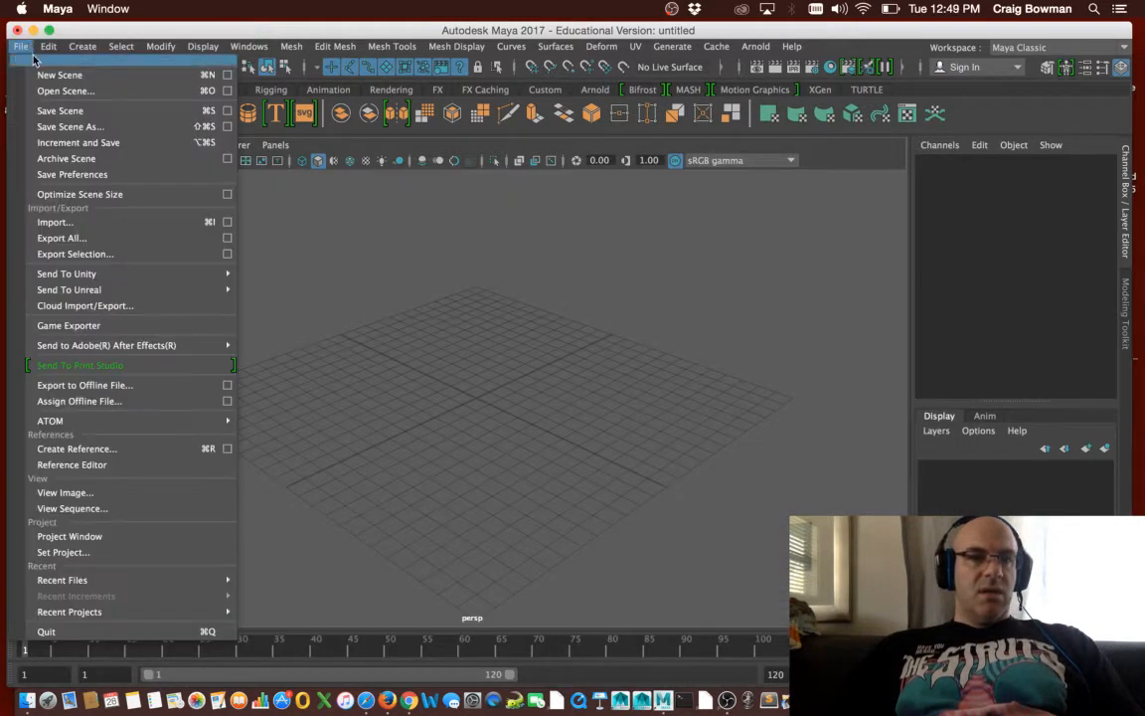
click(54, 91)
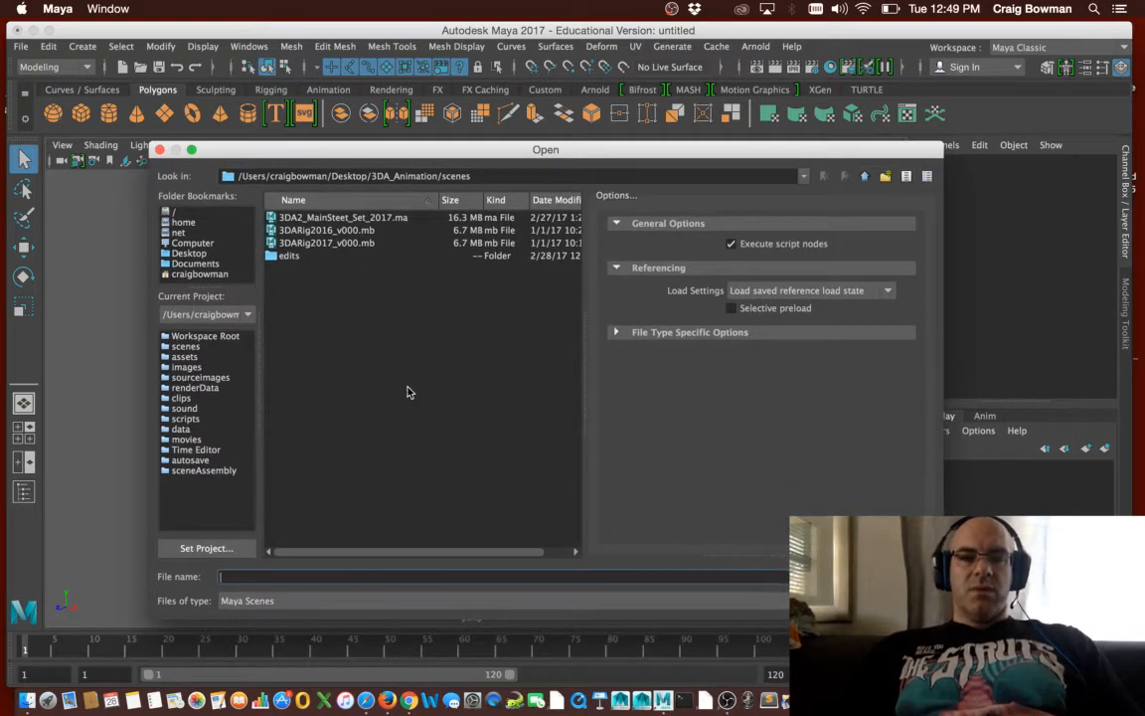
click(891, 600)
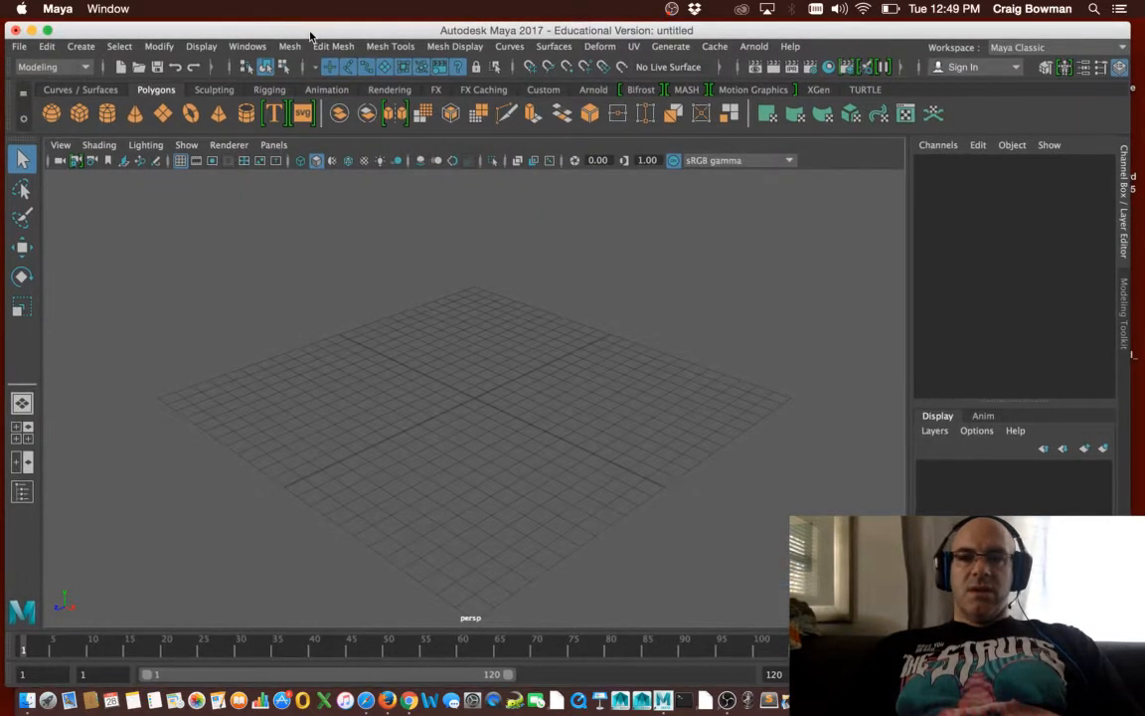
Show the four-view layout and bring the perspective view to a closer, lower angle over the grid
key(space)
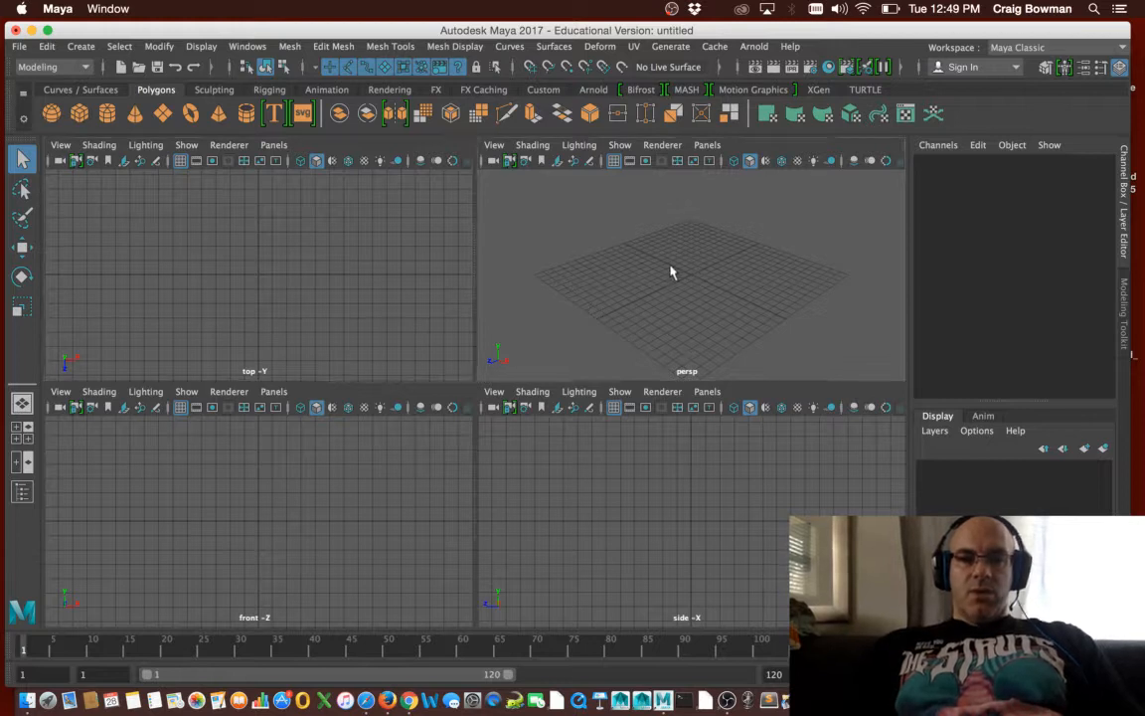
alt+right_drag(696, 246, 756, 235)
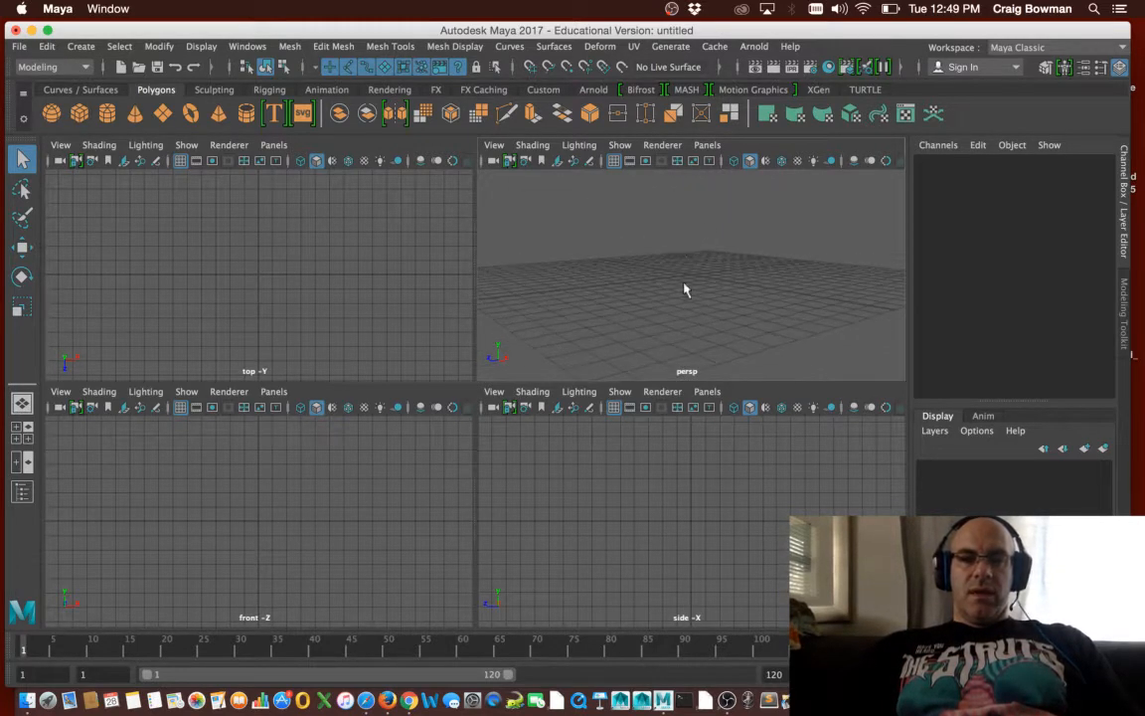
alt+drag(685, 290, 711, 290)
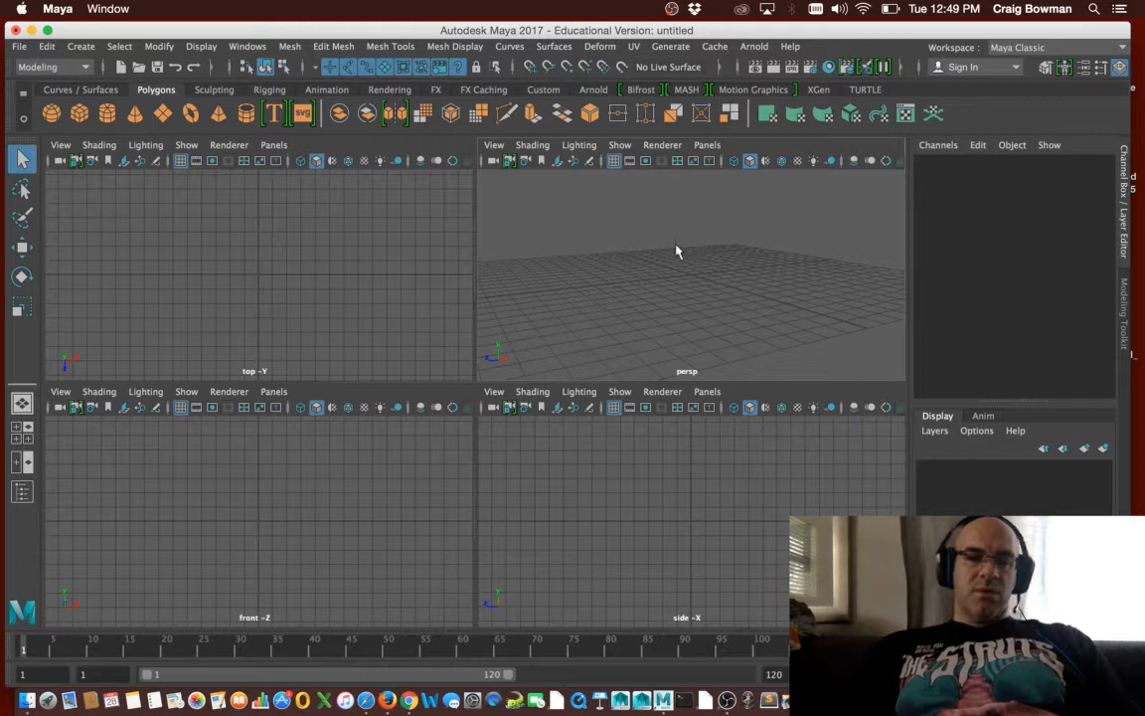
alt+drag(676, 251, 703, 267)
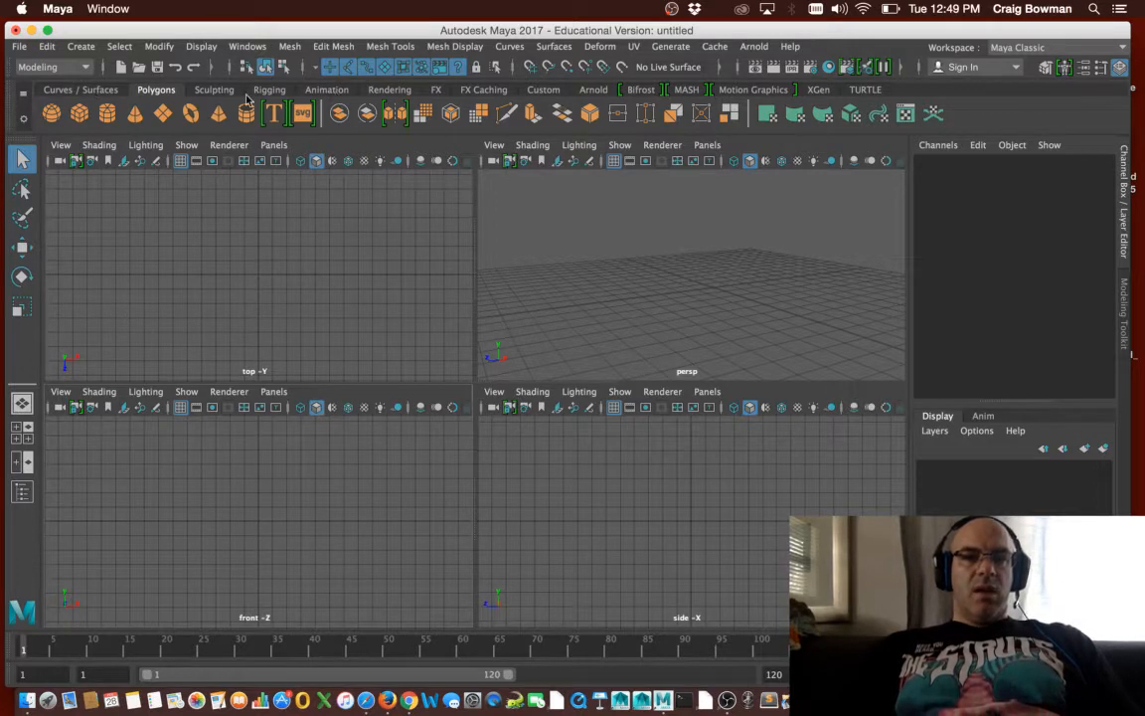
Draw a winding 11-point CV curve across the top view, rising from the lower-left corner and hooking back at its far end
click(79, 90)
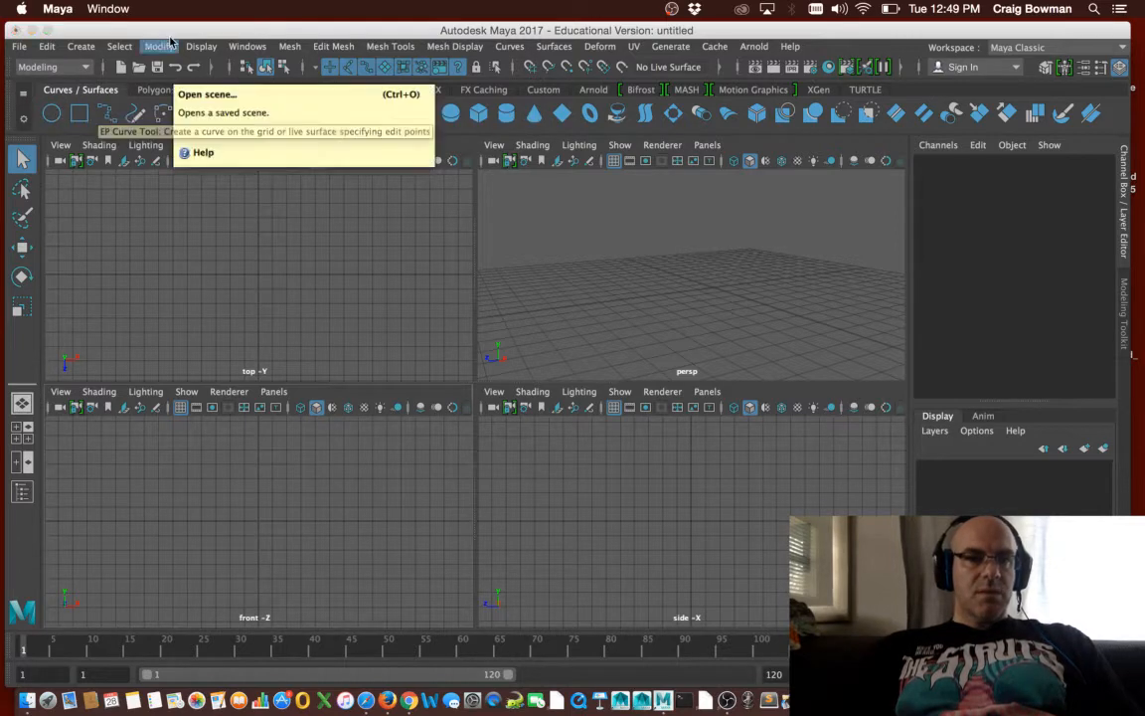
click(81, 45)
mouse_move(126, 100)
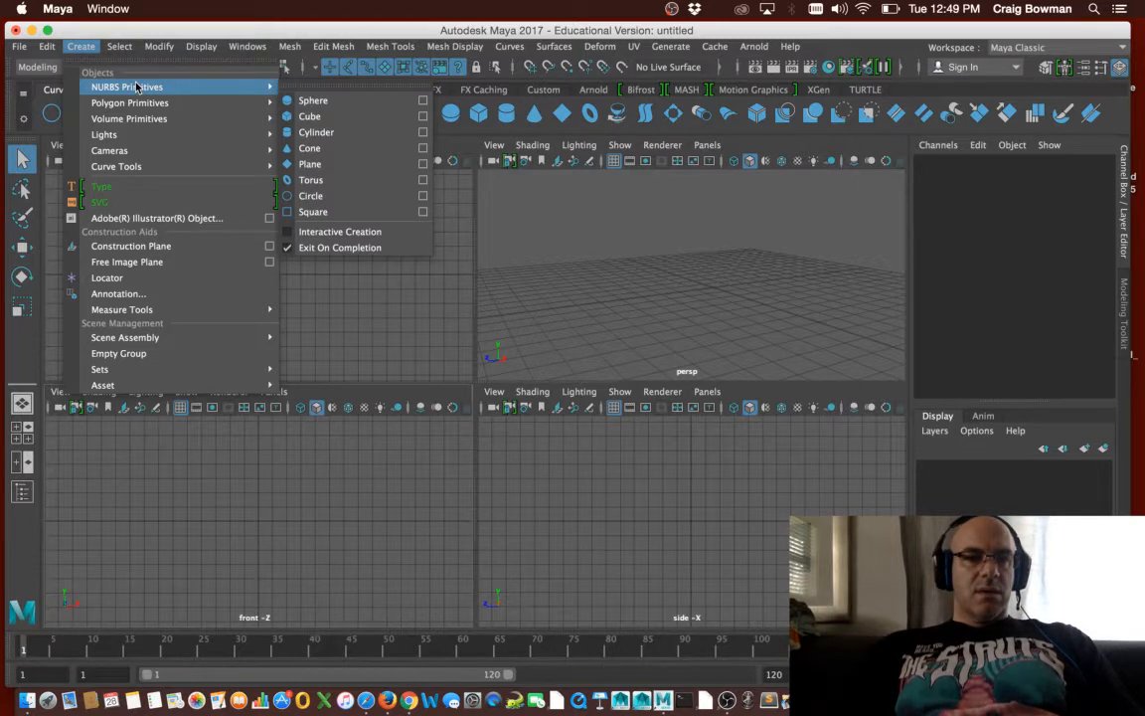
mouse_move(129, 166)
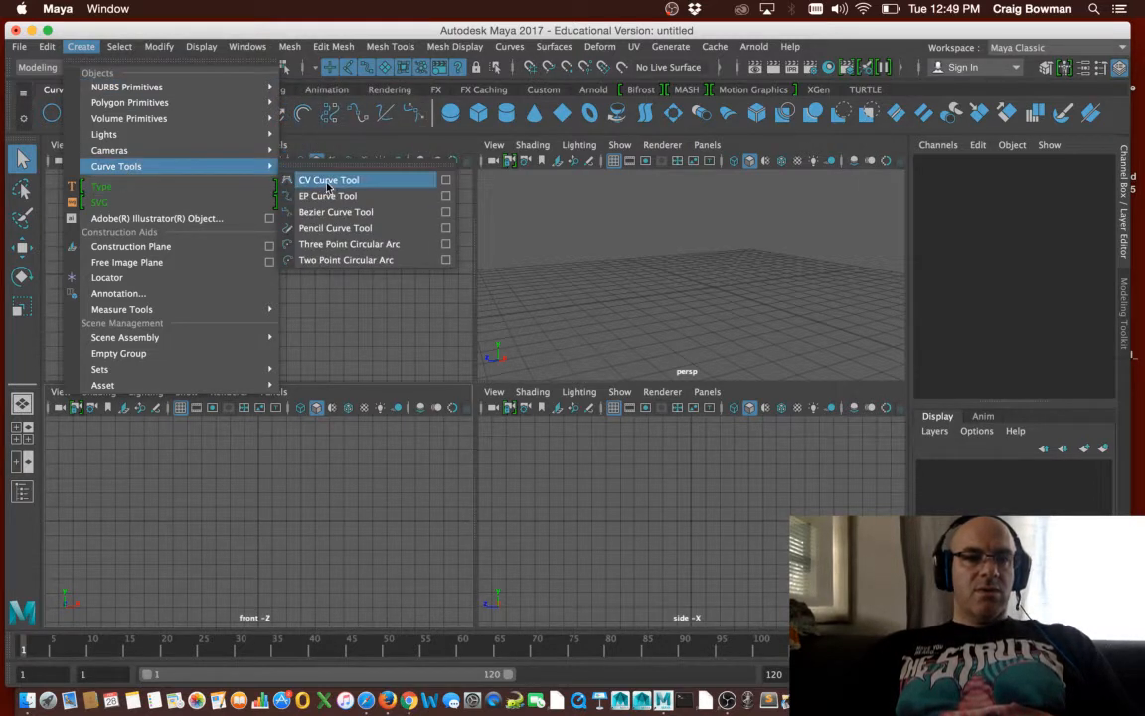
click(327, 184)
click(67, 336)
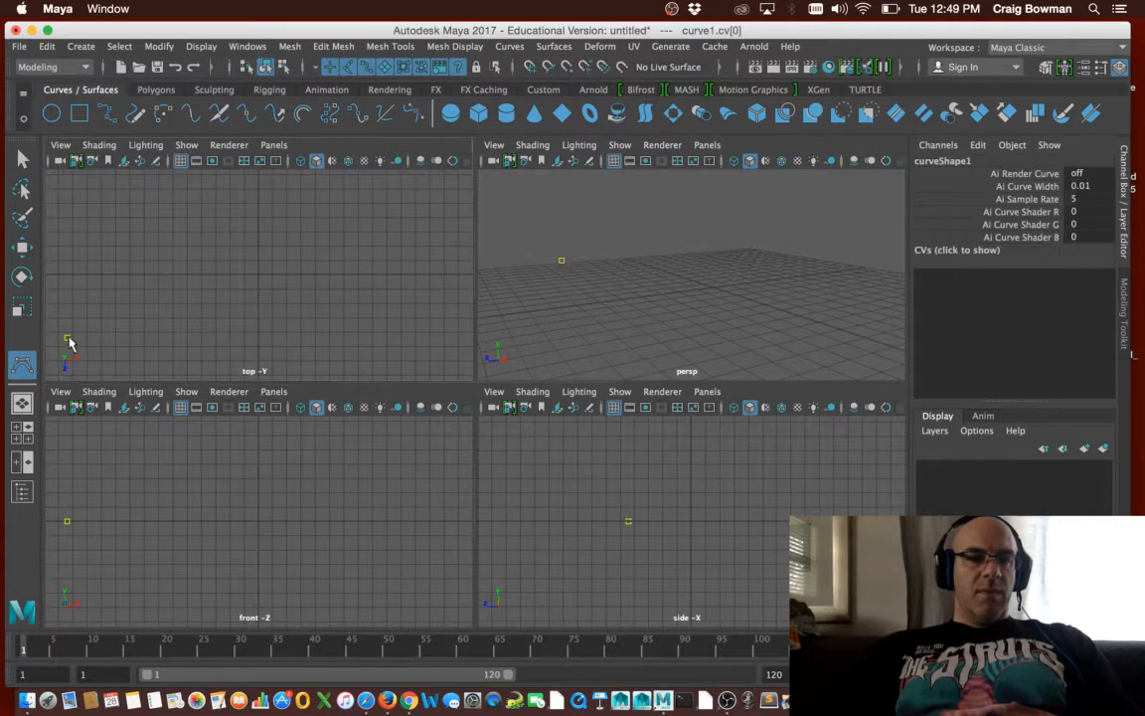
click(98, 334)
click(144, 325)
click(172, 296)
click(247, 259)
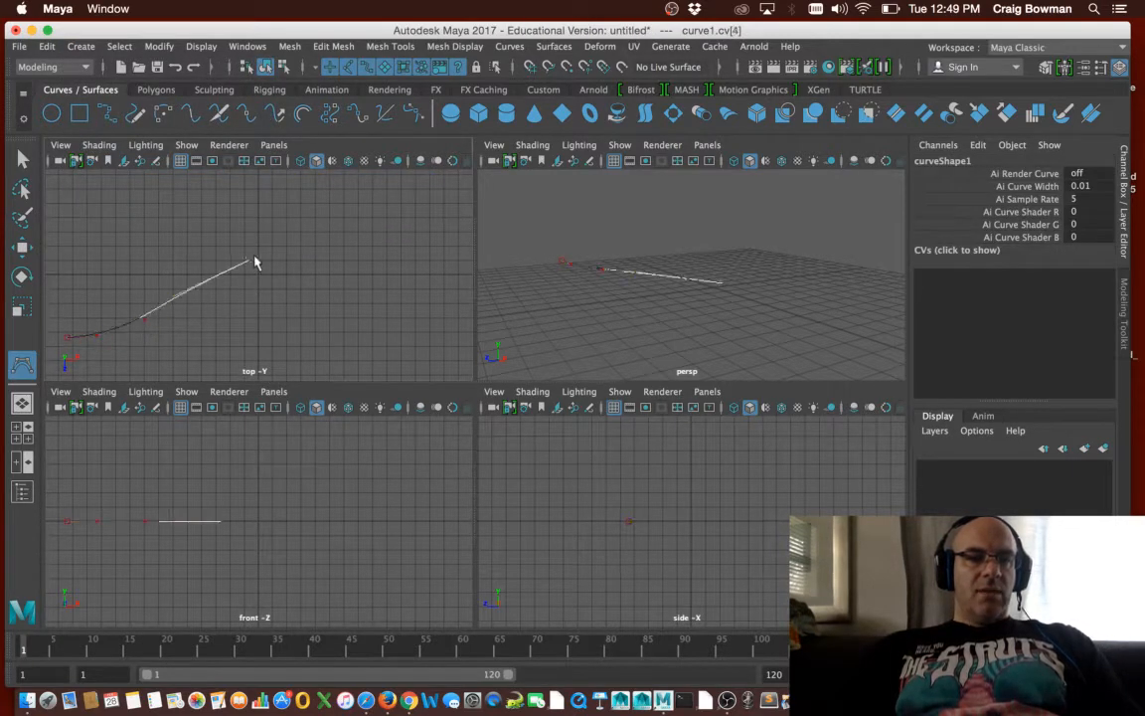
click(305, 257)
click(363, 266)
click(408, 255)
click(421, 230)
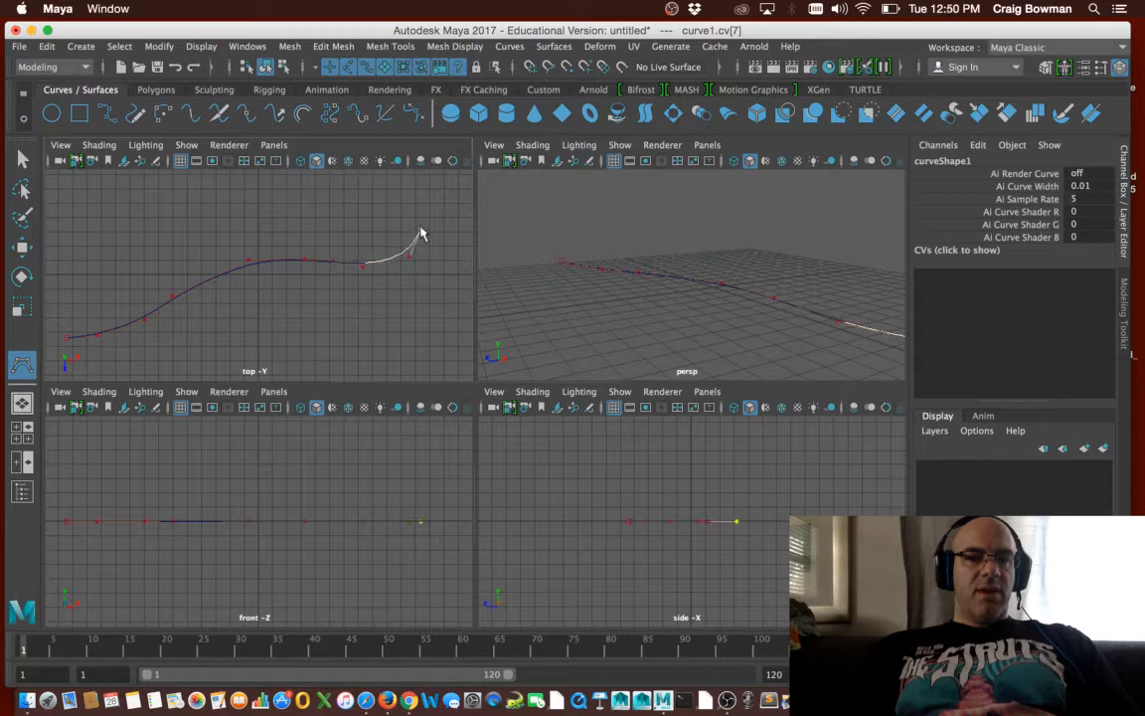
click(401, 215)
click(376, 218)
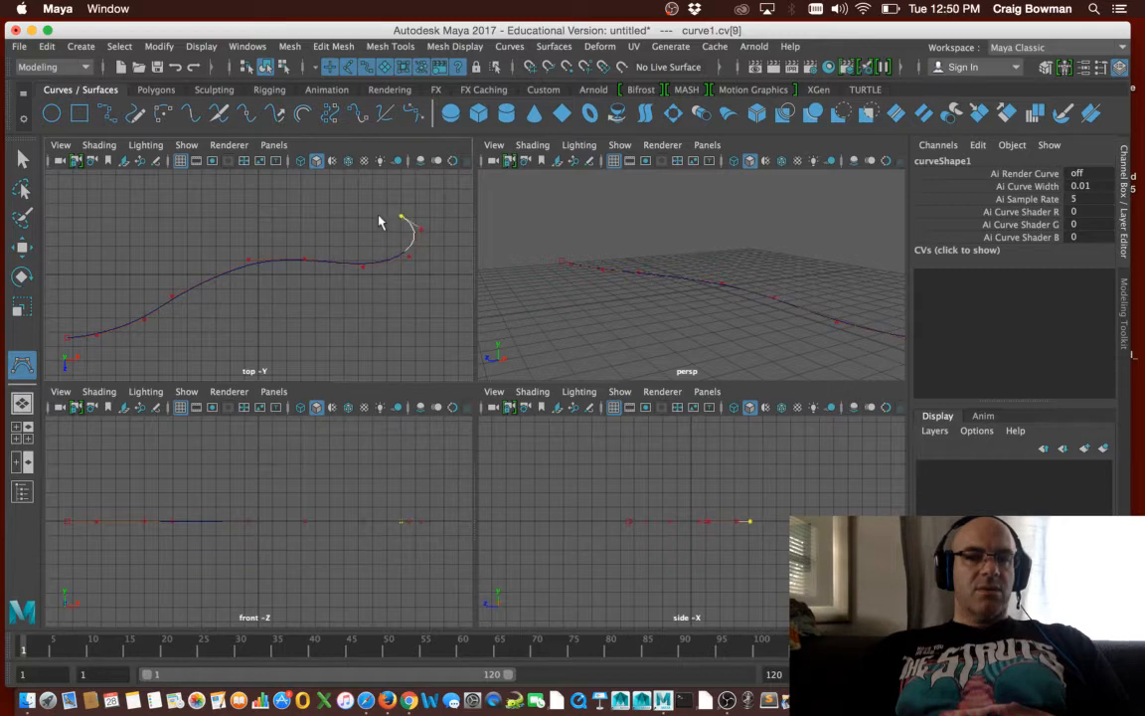
key(w)
click(288, 340)
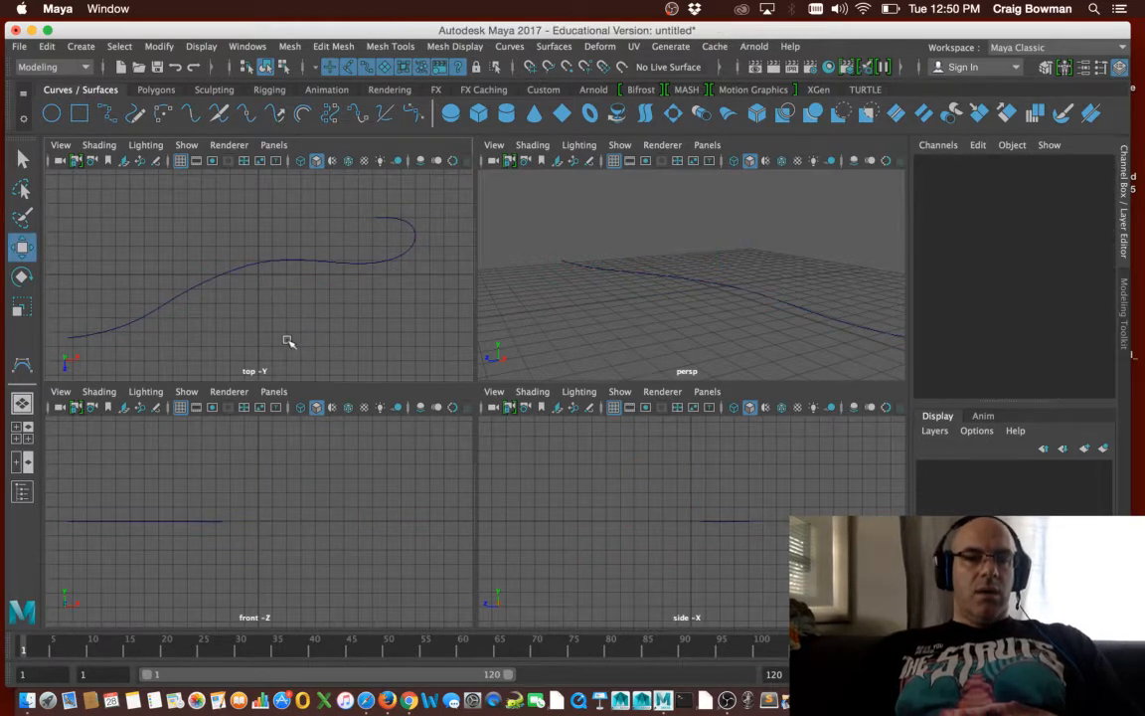
Select the drawn curve in the top view, deselecting and reselecting it by different stretches of its line
click(306, 257)
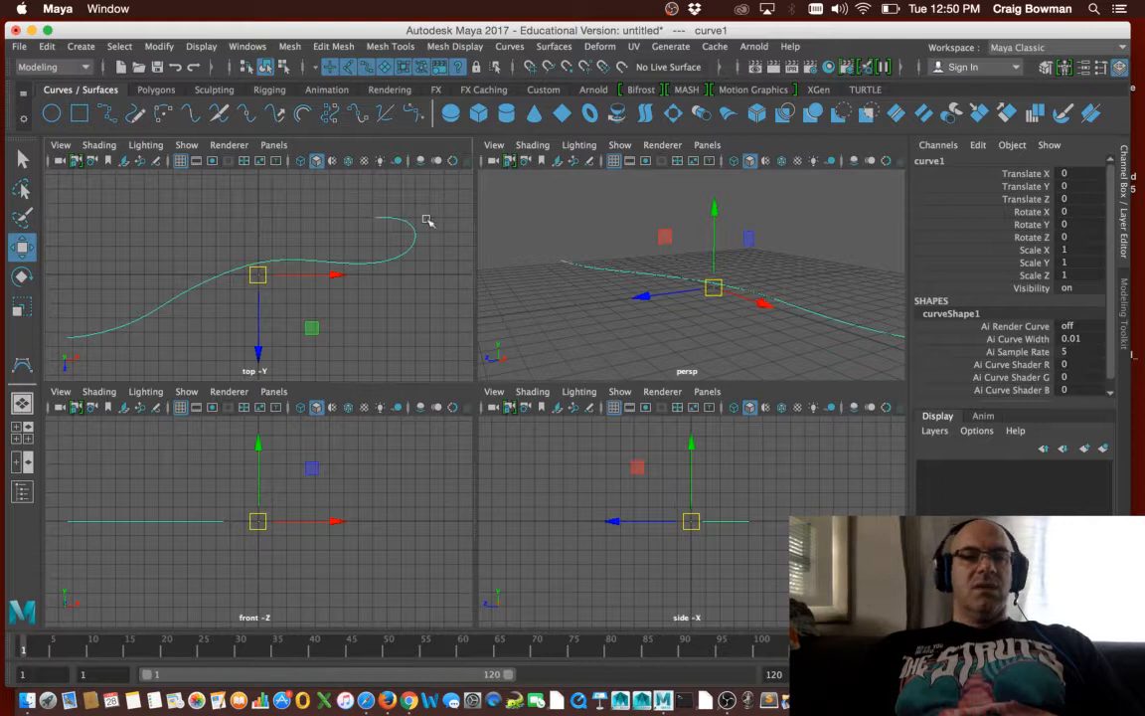
click(383, 249)
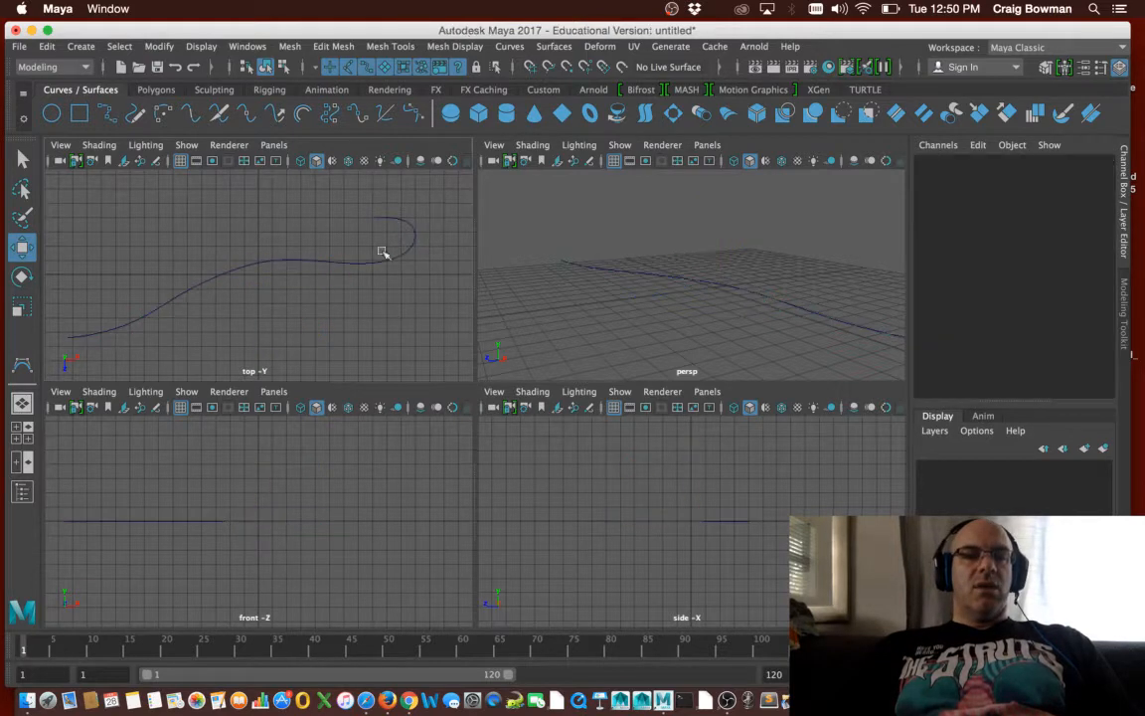
click(398, 260)
click(380, 240)
click(396, 257)
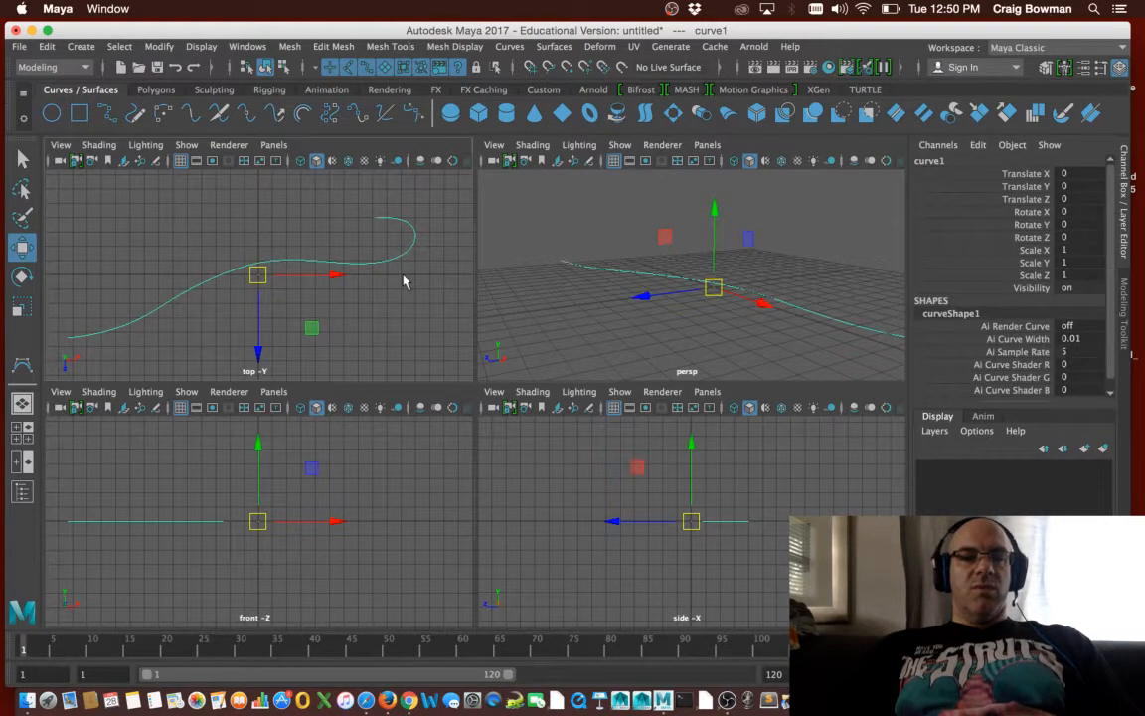
click(368, 255)
click(343, 263)
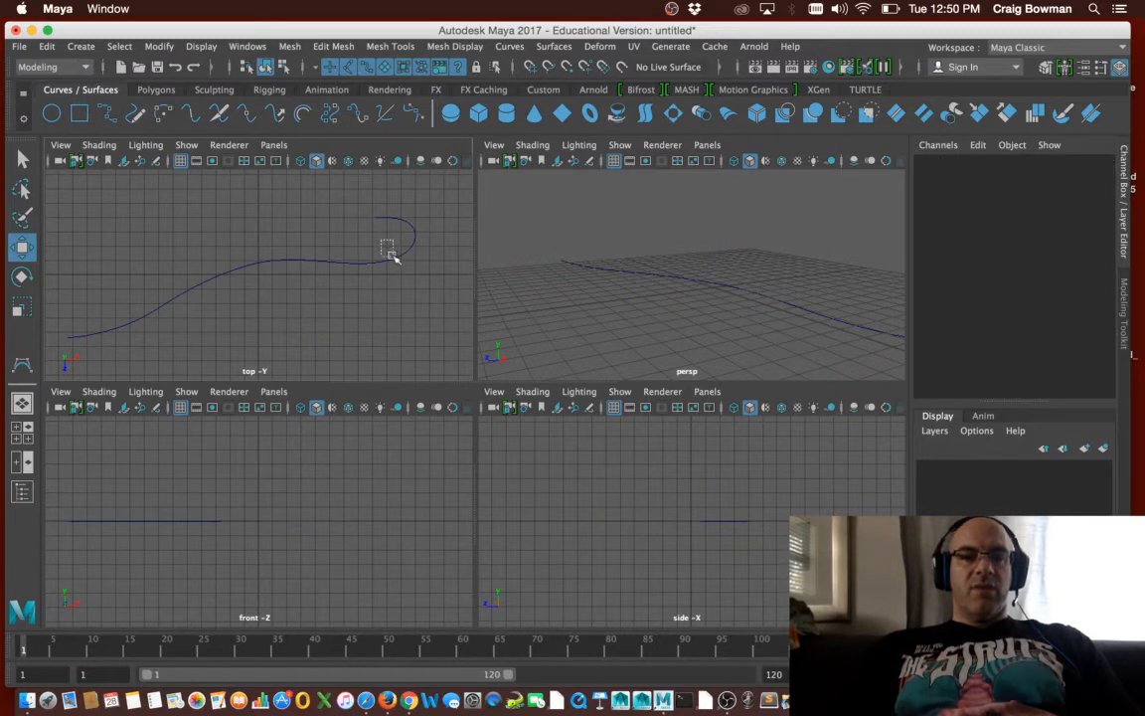
key(Return)
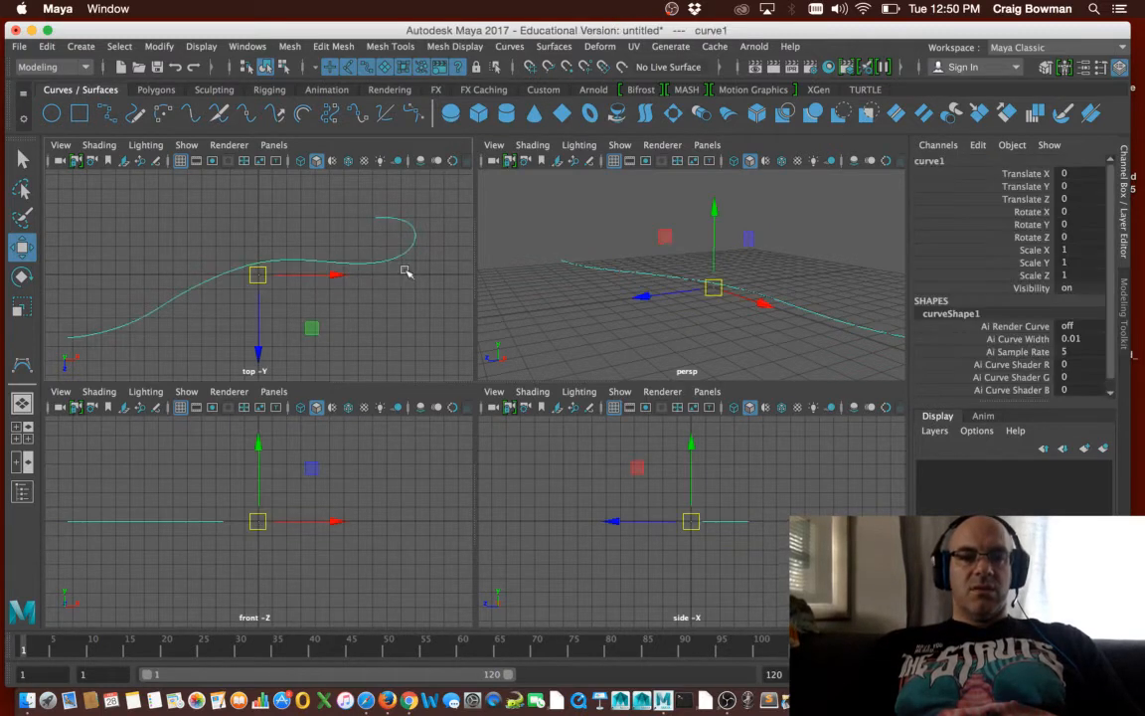
Create a new empty display layer for the curve
click(984, 416)
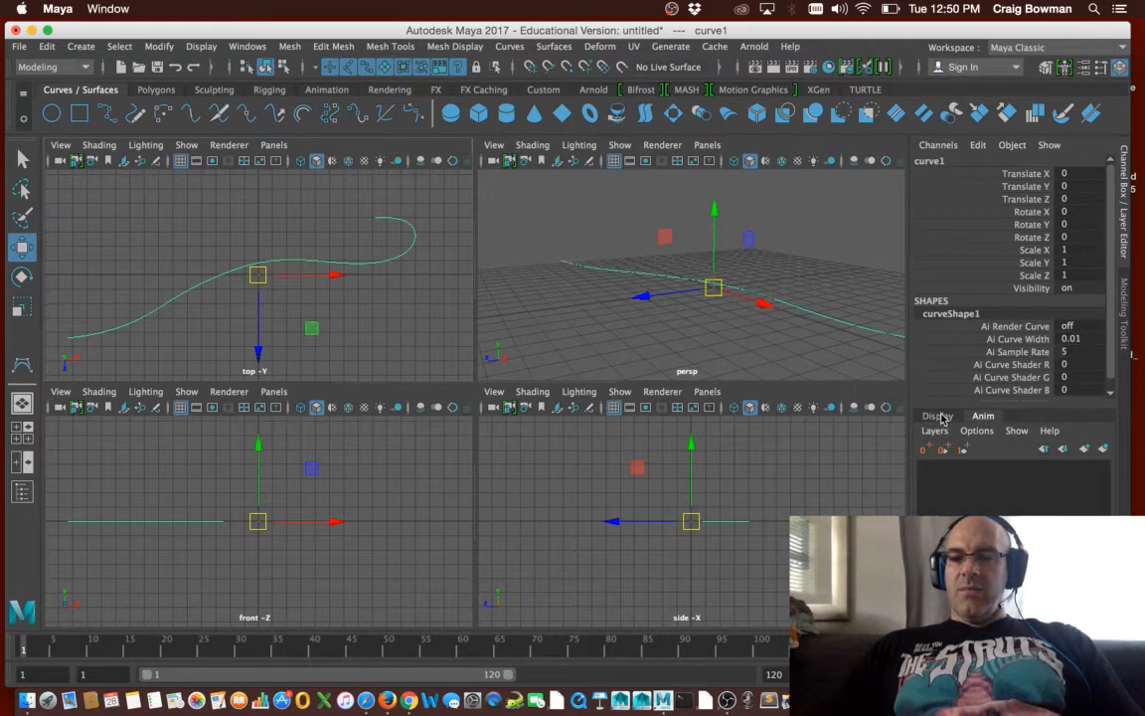
click(938, 415)
click(1083, 448)
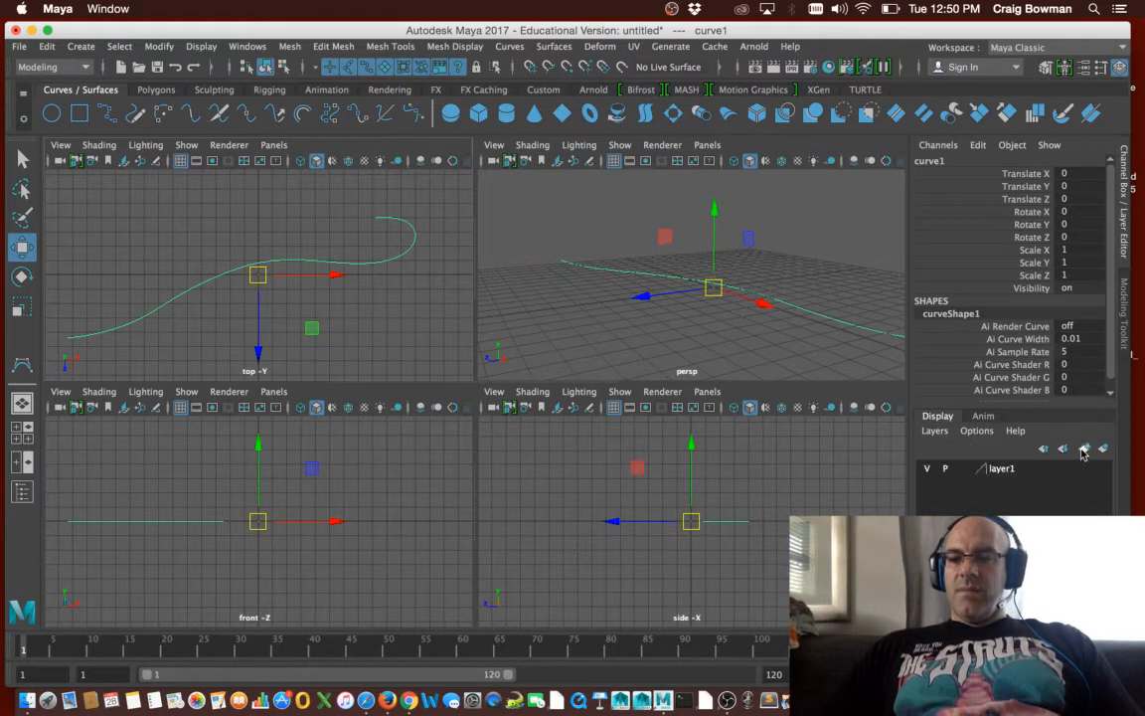
Rename the new display layer VisualAid, without a space, and save the layer settings
click(1002, 469)
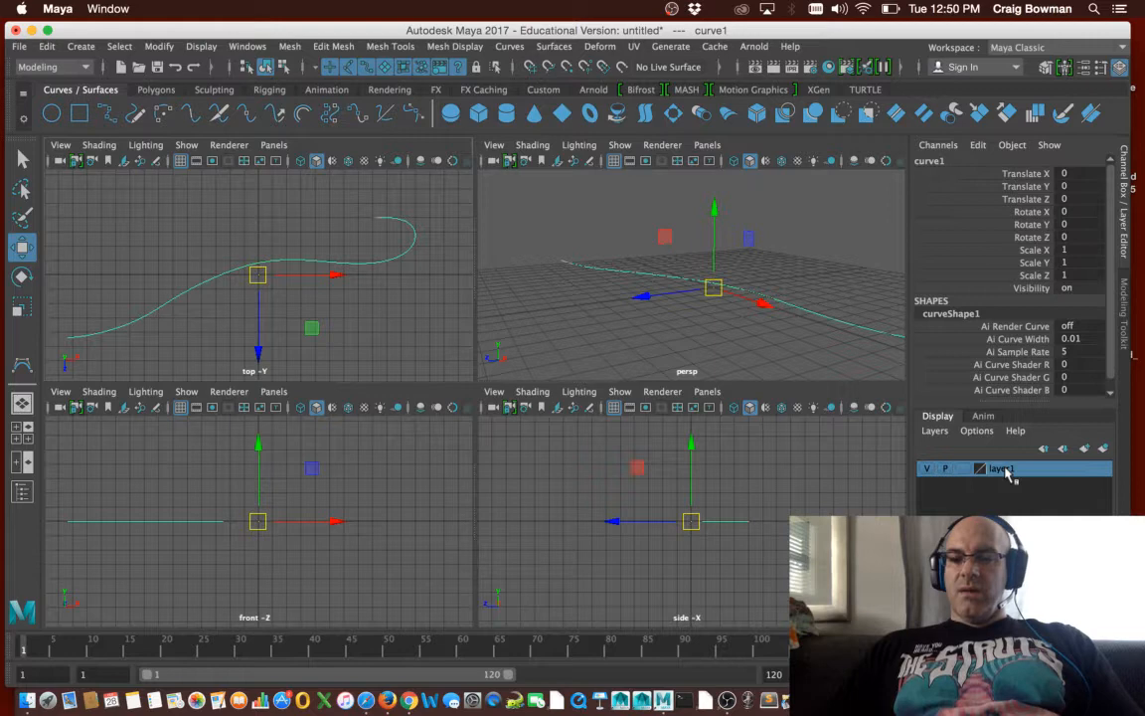
right_click(1006, 474)
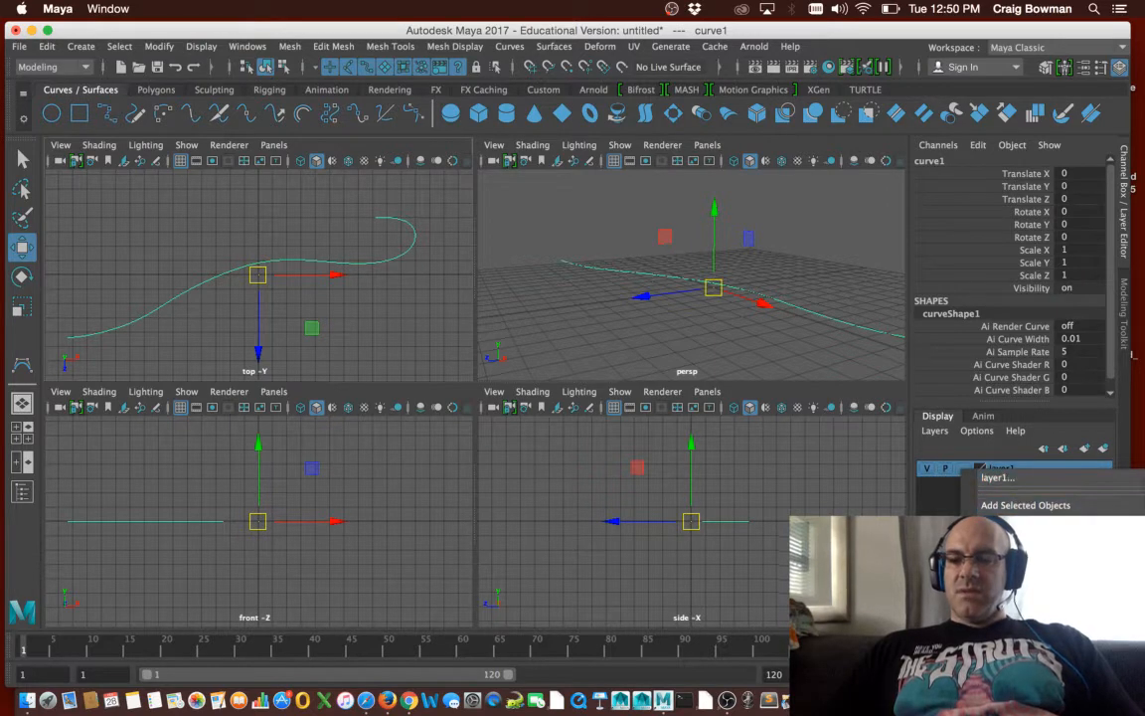
click(997, 477)
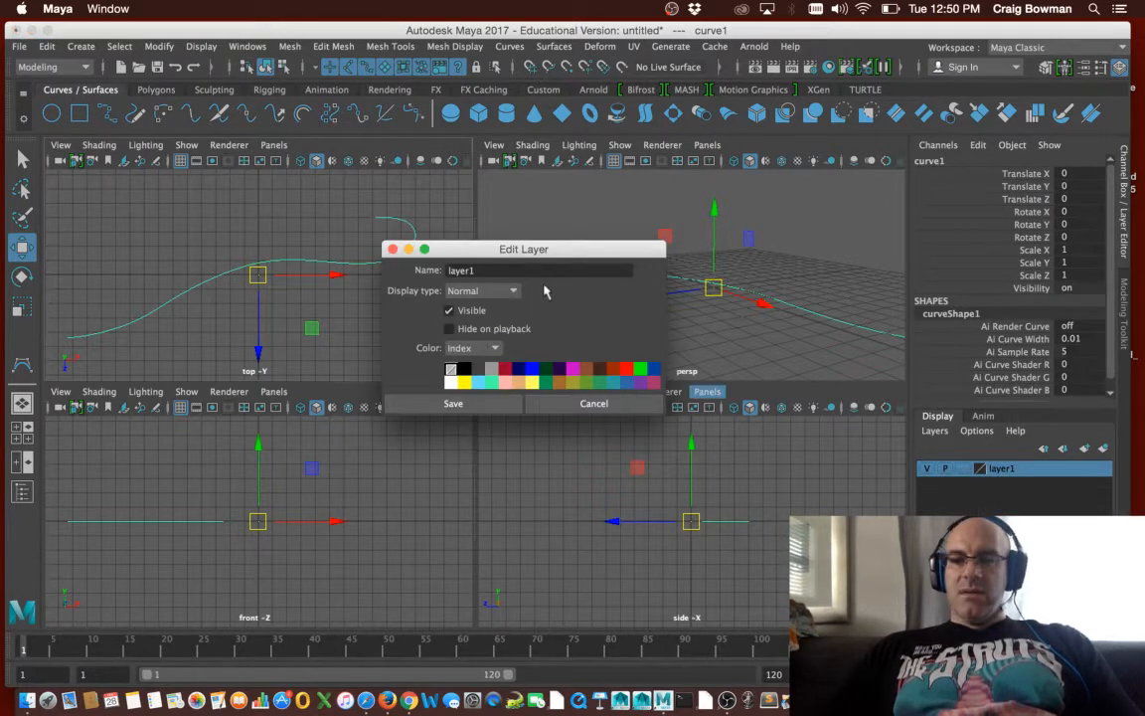
text(Vicu)
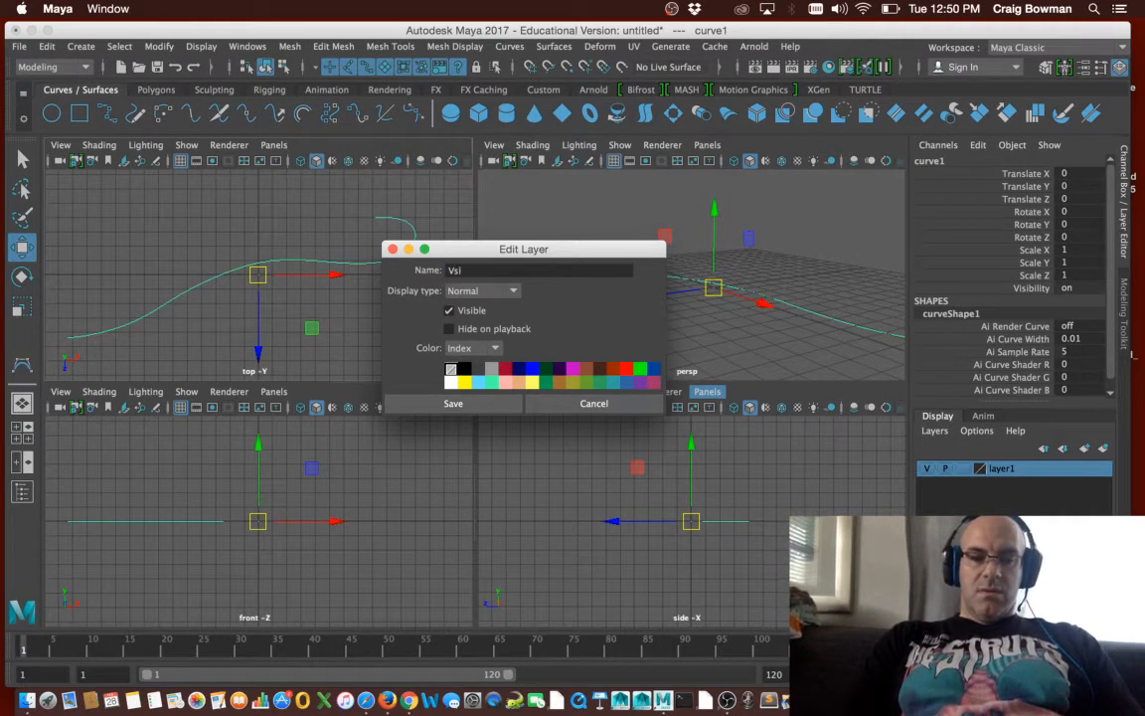
text(al Aid)
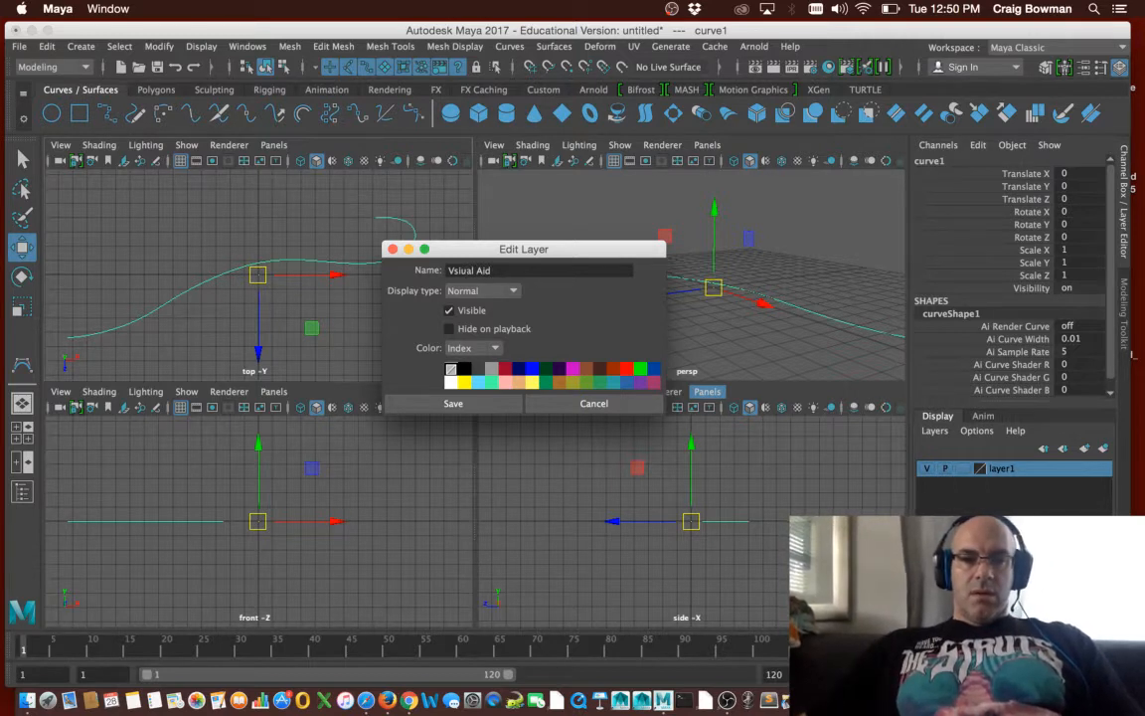
key(Left)
key(Left)
key(Left)
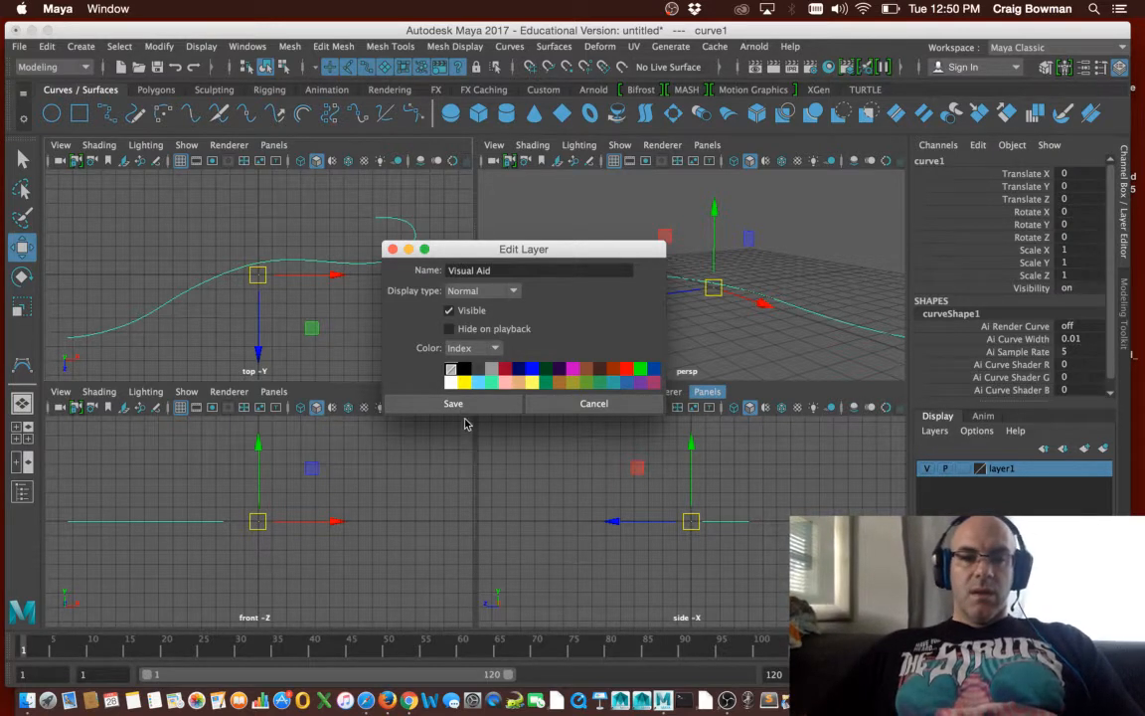
click(454, 401)
click(519, 365)
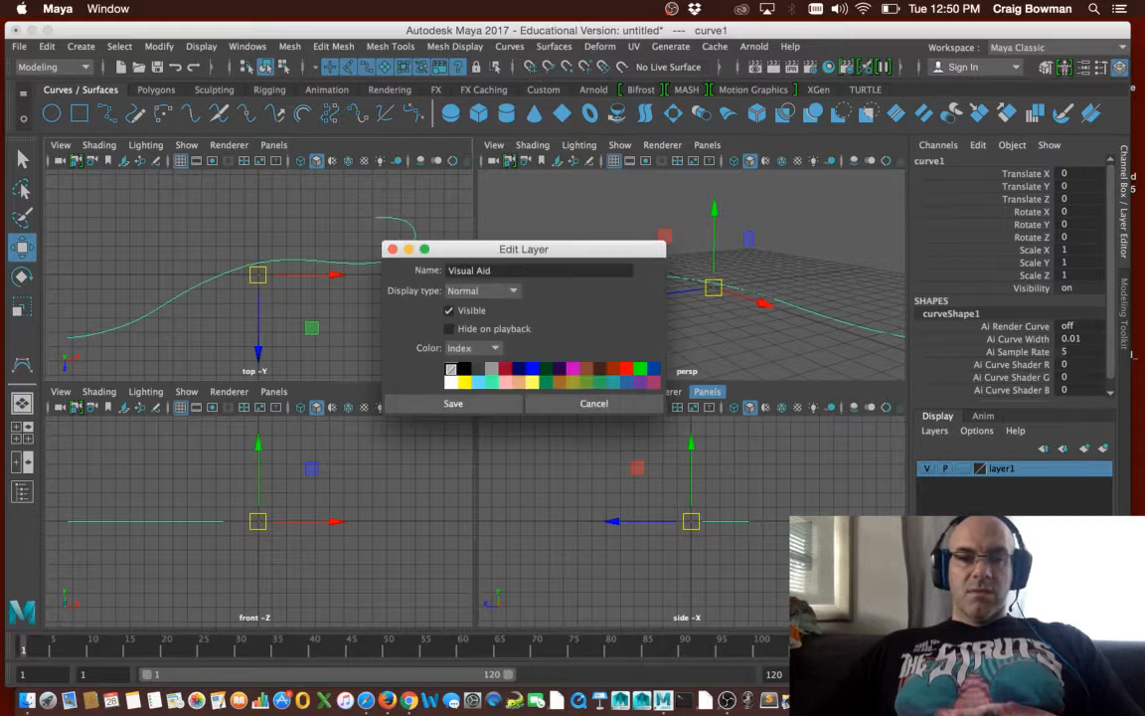
click(477, 271)
key(BackSpace)
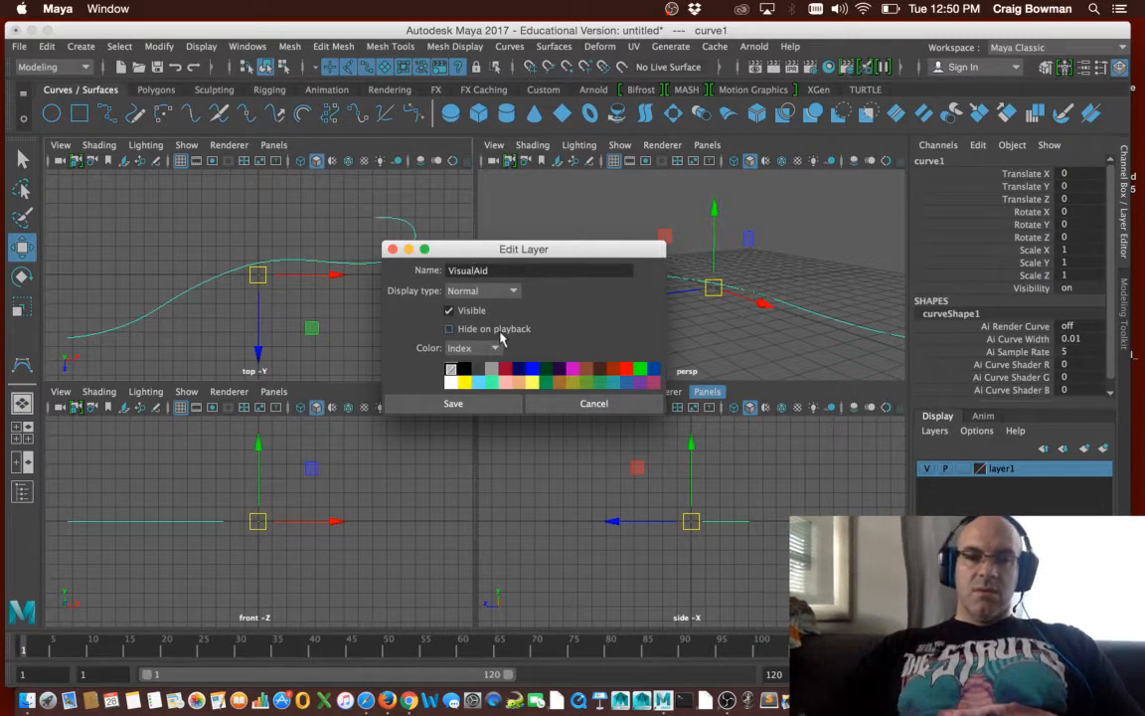
click(453, 403)
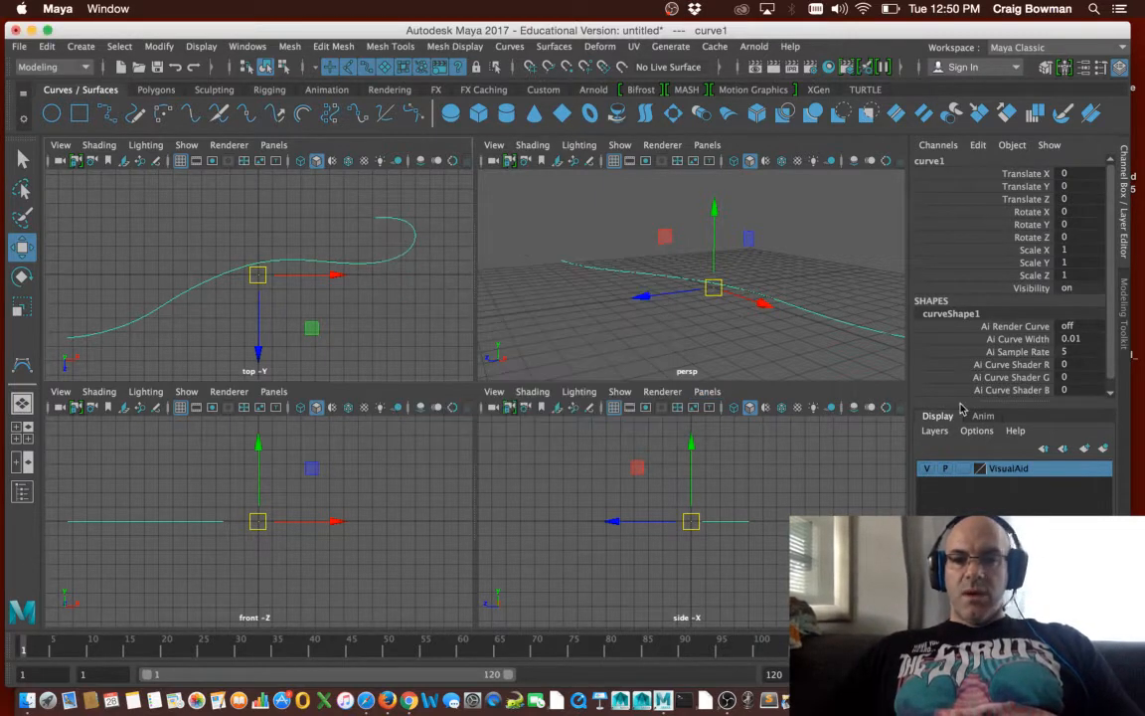
Add the selected curve to the VisualAid layer and set the layer to template display, testing whether the curve can be selected
right_click(1015, 479)
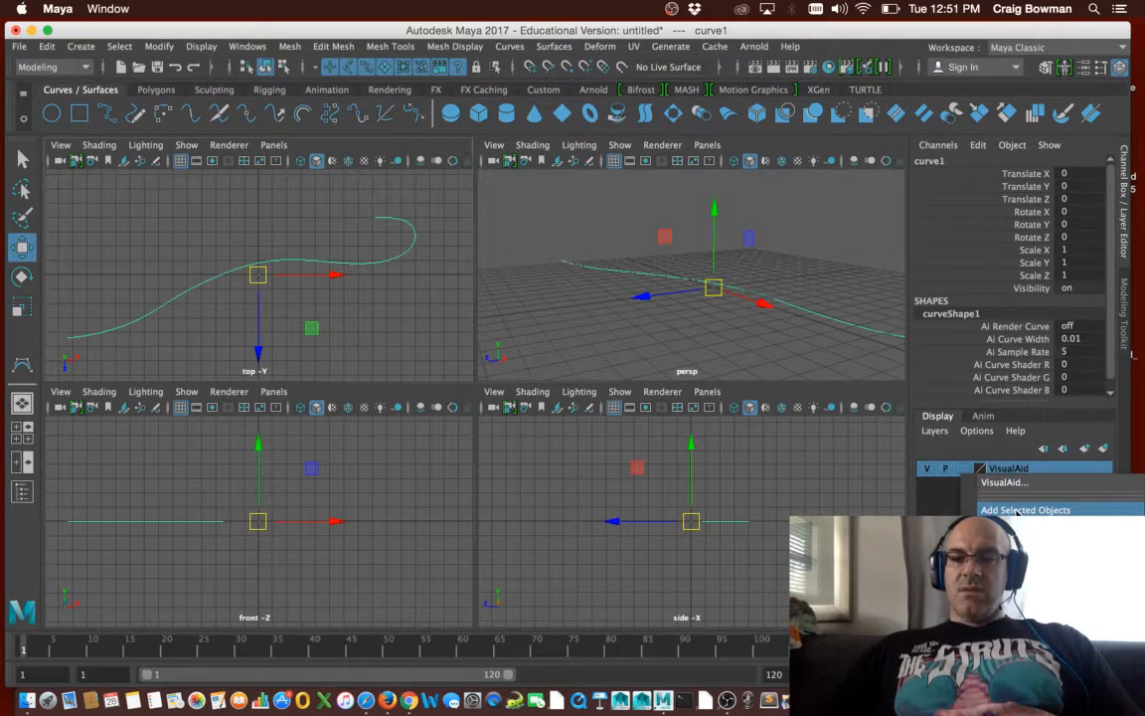
click(1019, 510)
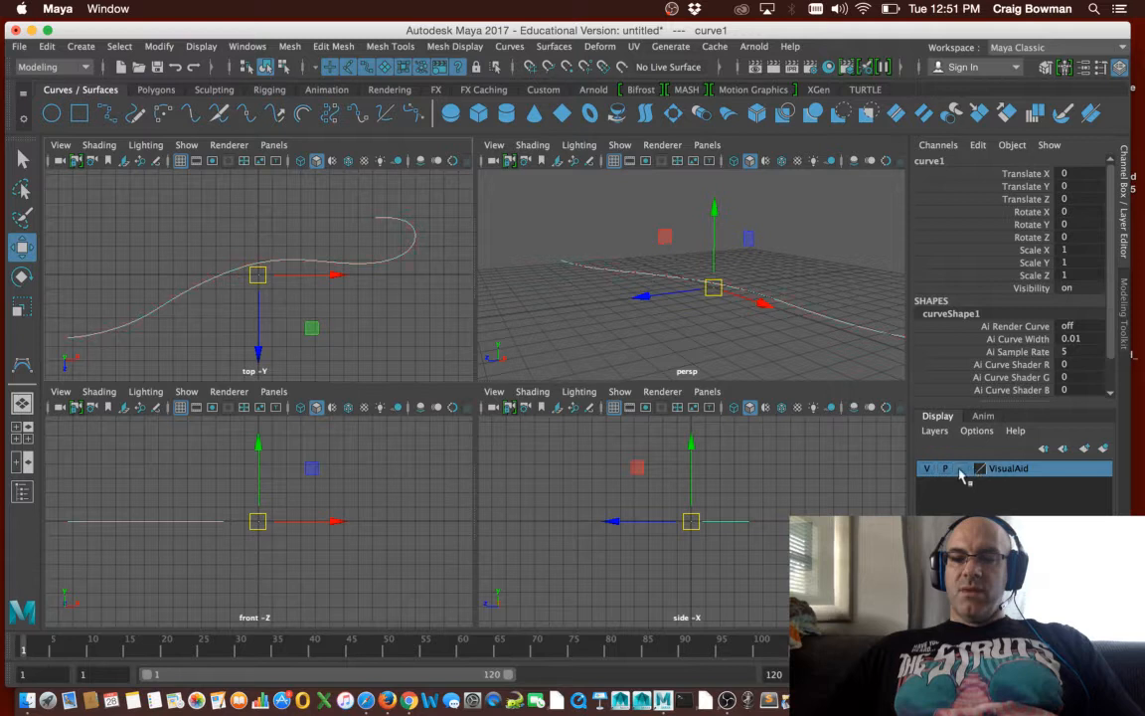
click(537, 337)
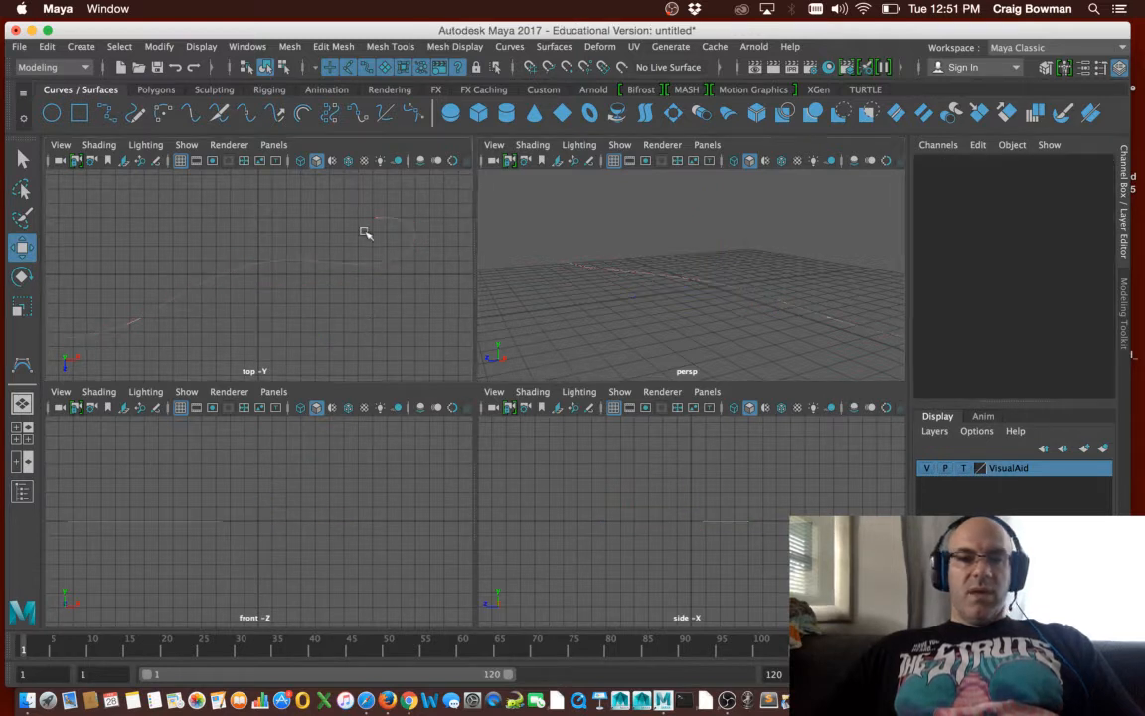
drag(389, 237, 427, 279)
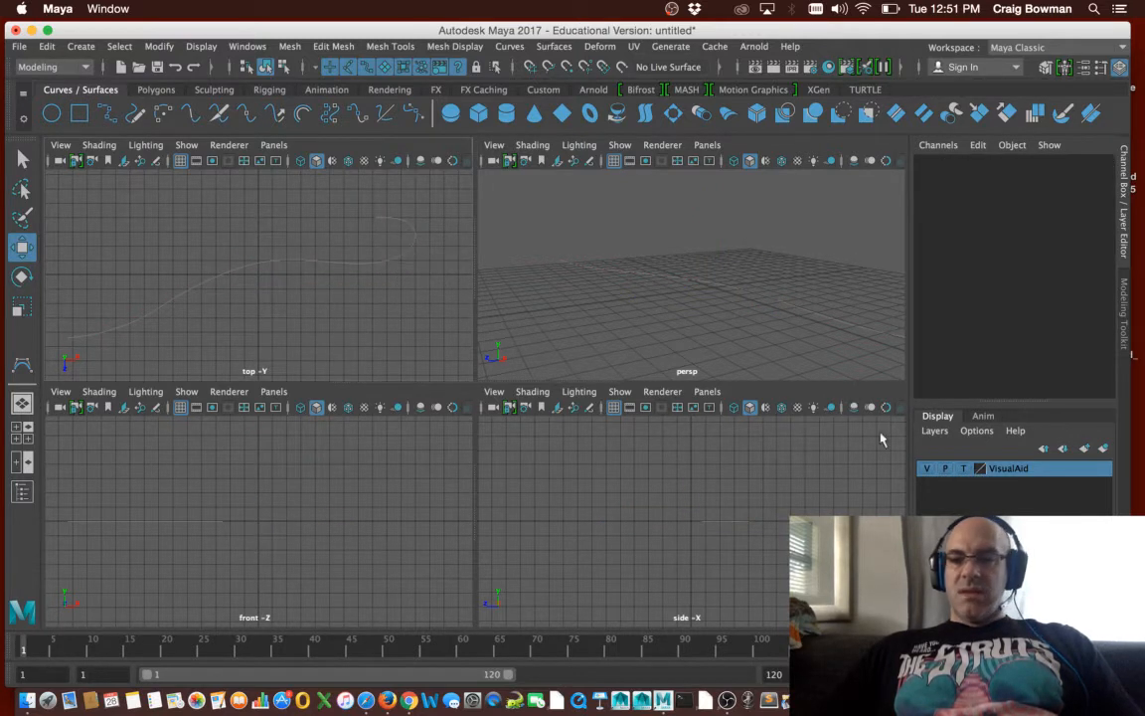
Set the VisualAid layer to reference display and try to select the curve in the top and perspective views
click(969, 469)
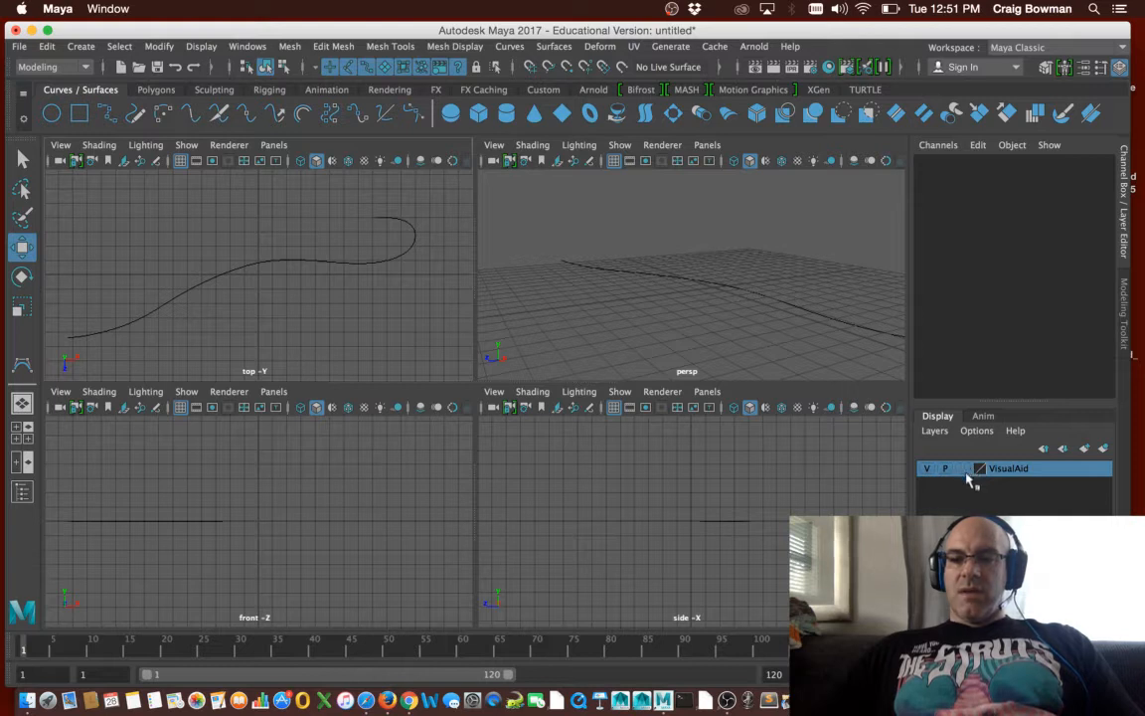
click(966, 469)
click(966, 471)
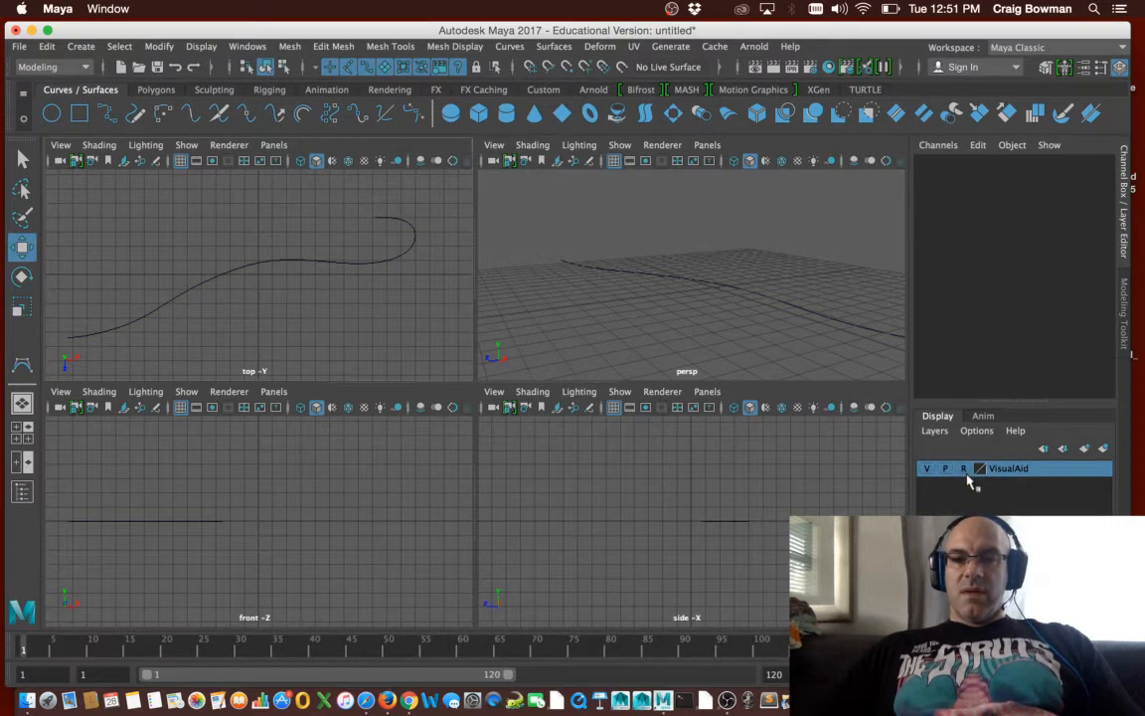
drag(216, 213, 409, 326)
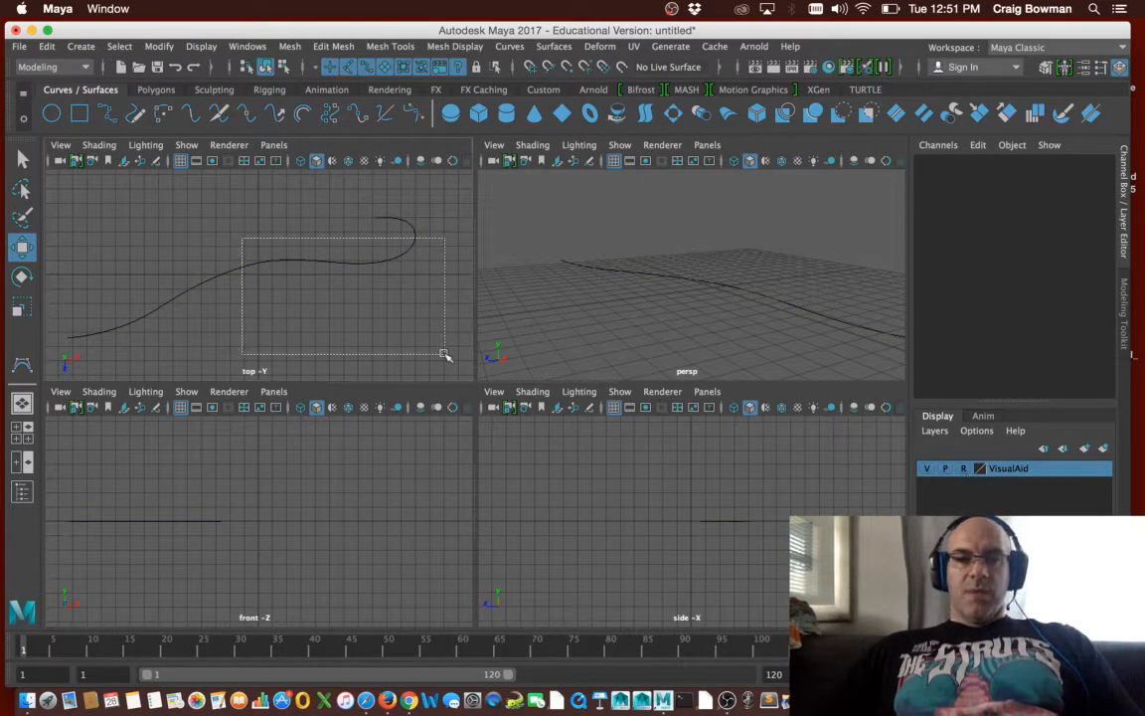
drag(103, 194, 244, 284)
drag(254, 214, 383, 262)
drag(656, 226, 739, 342)
drag(541, 210, 682, 312)
drag(591, 236, 818, 317)
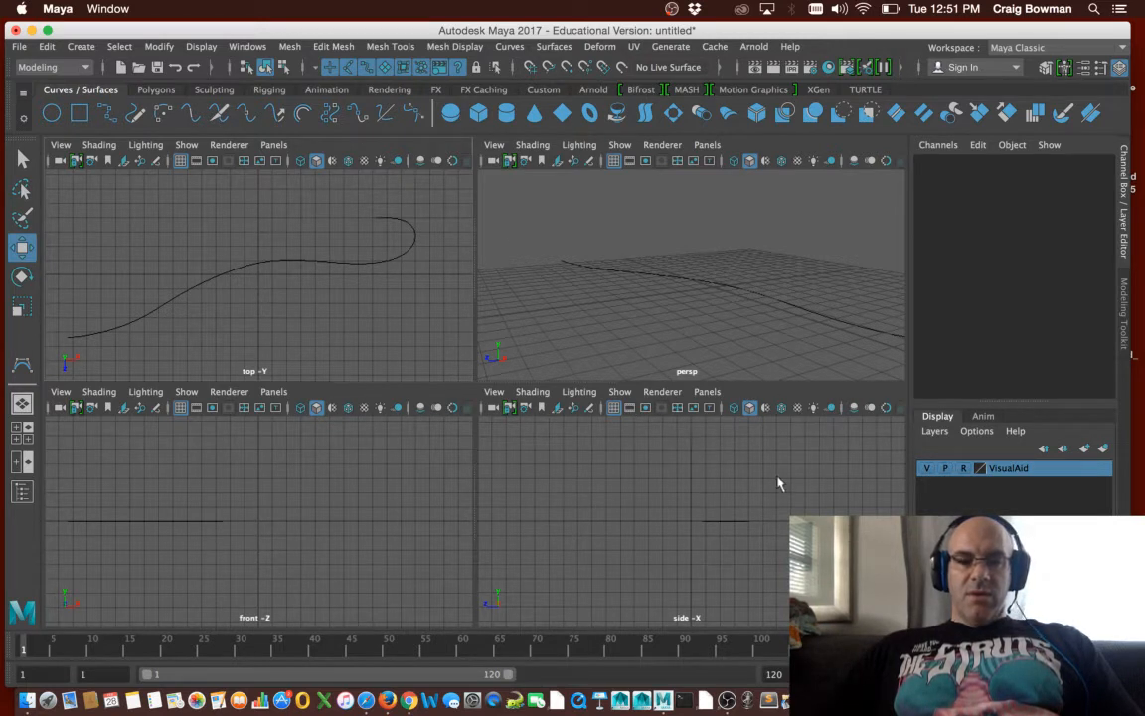
click(274, 391)
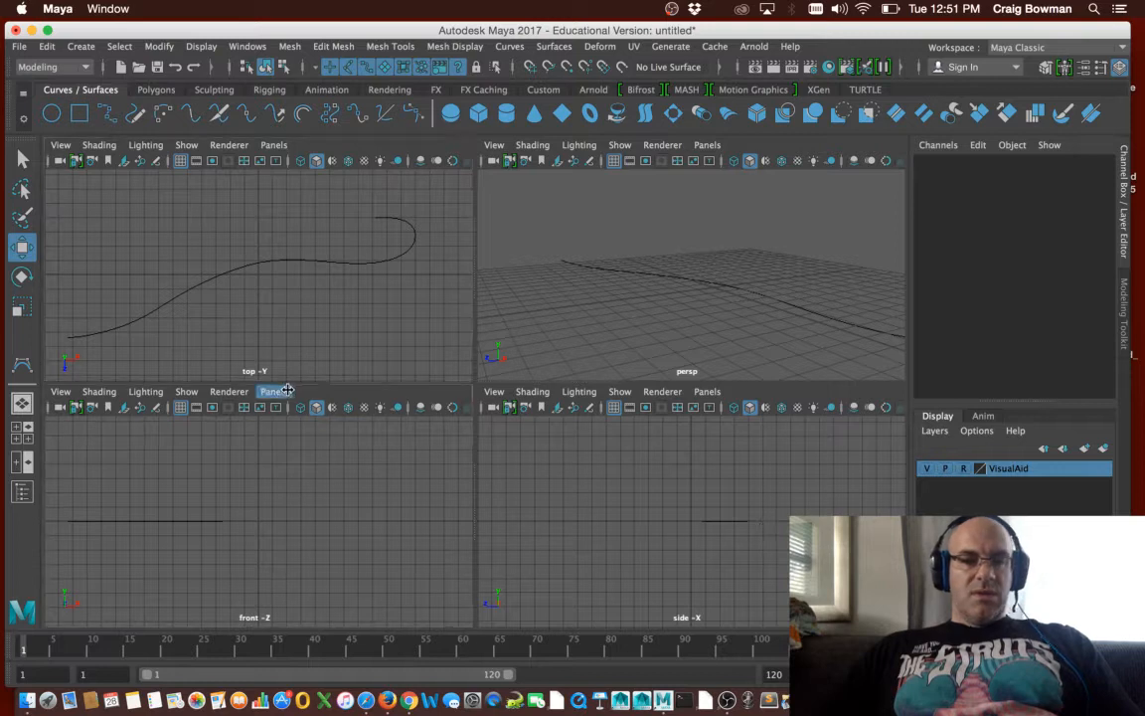
click(137, 493)
click(271, 391)
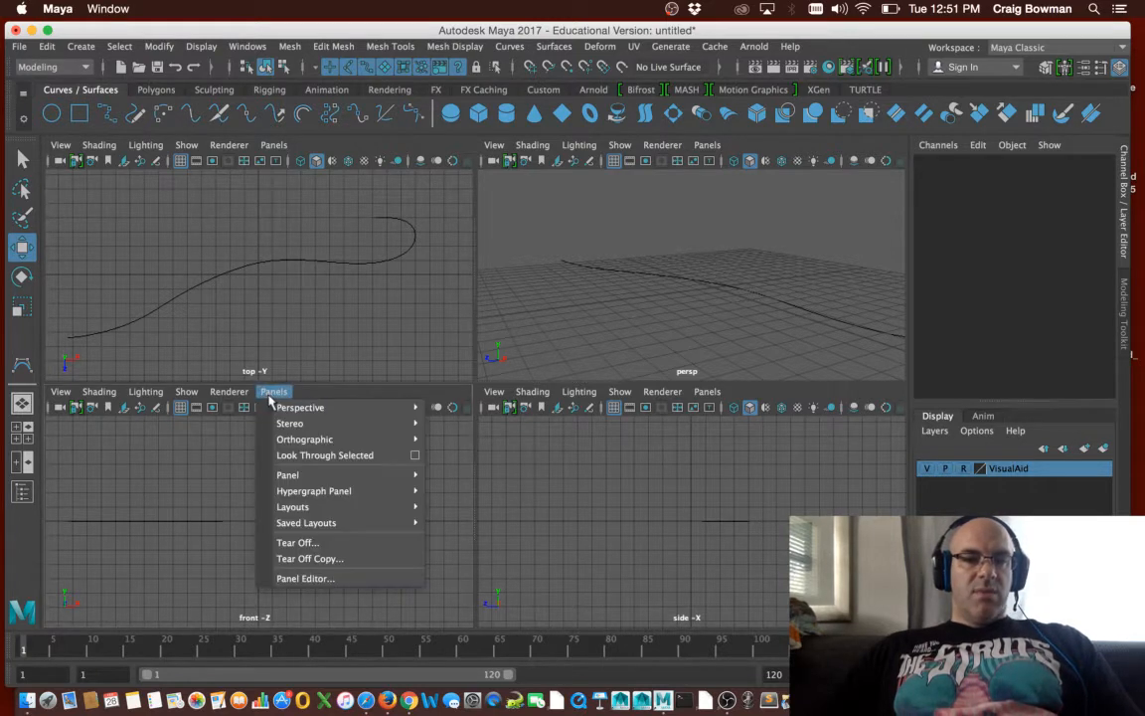
click(656, 289)
alt+drag(656, 290, 710, 276)
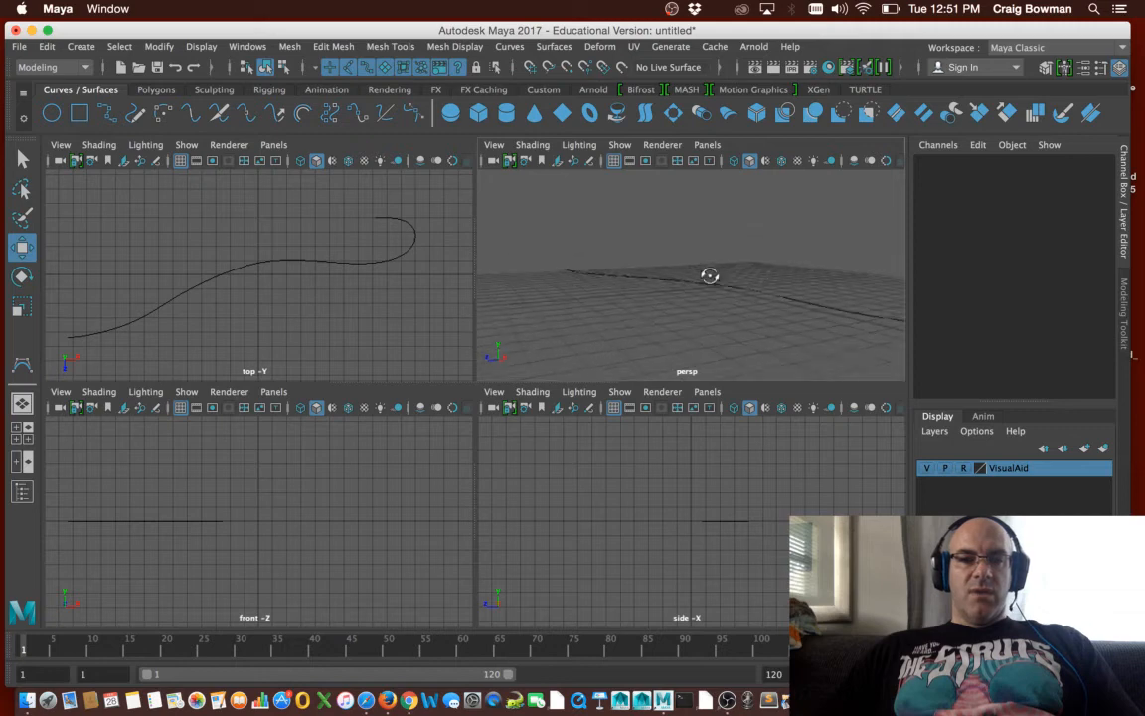
click(274, 391)
mouse_move(319, 406)
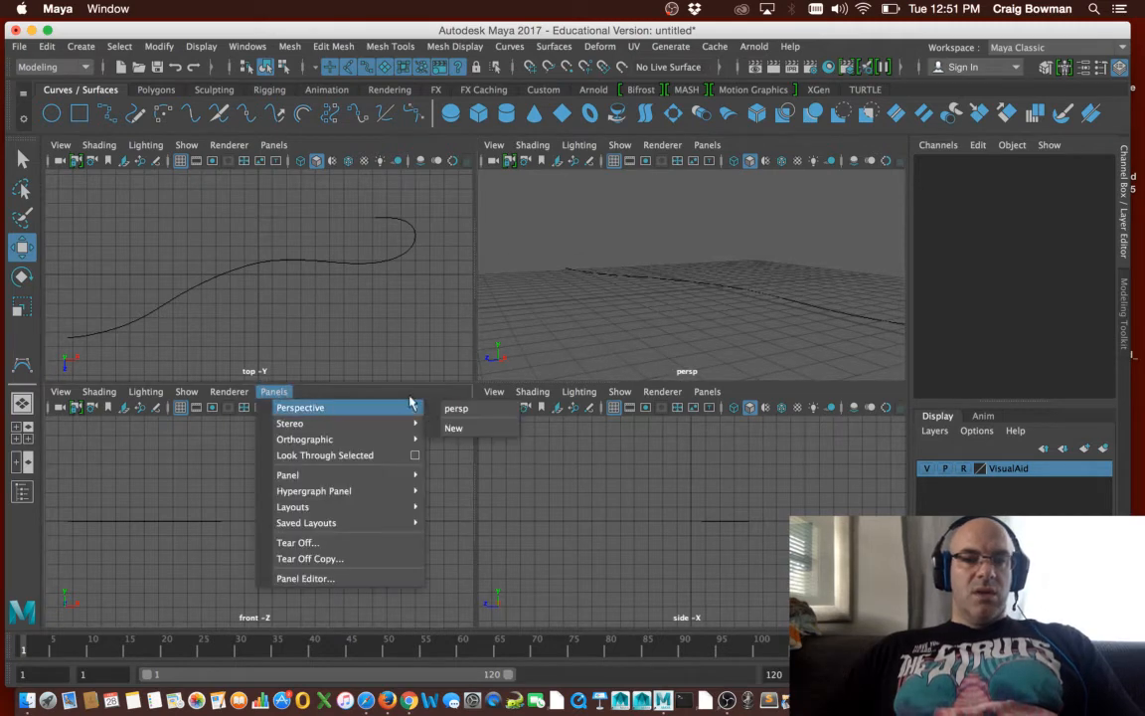
click(399, 295)
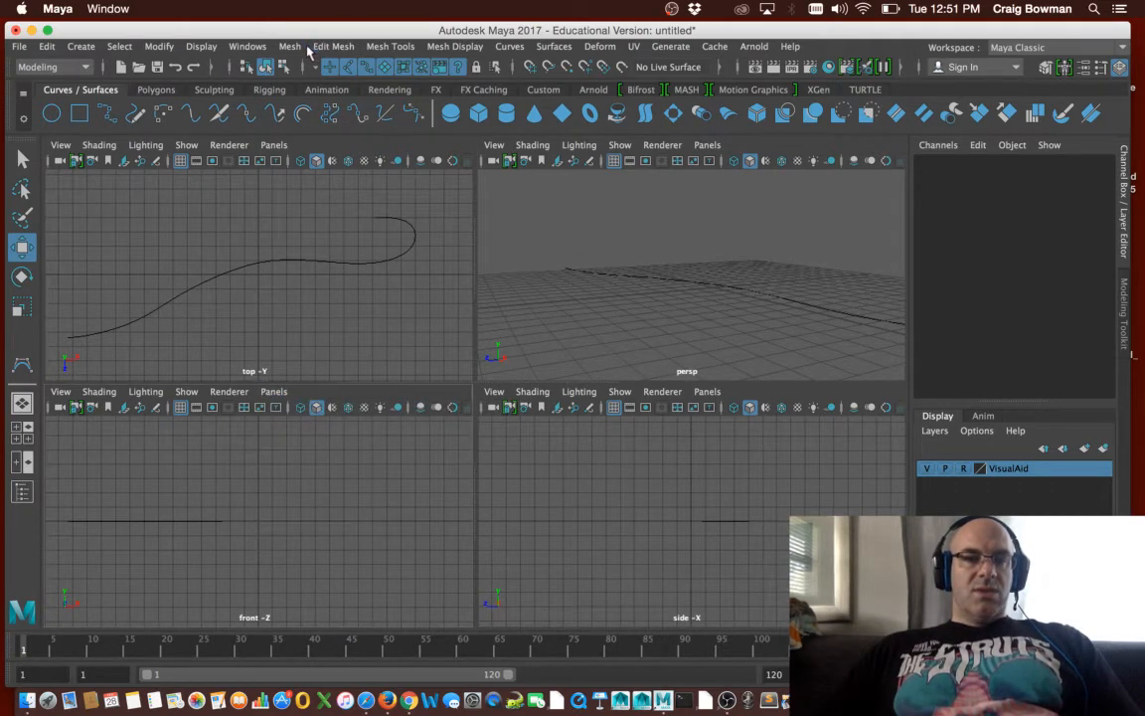
Create a new camera at the origin and rename it ShotCam
click(290, 47)
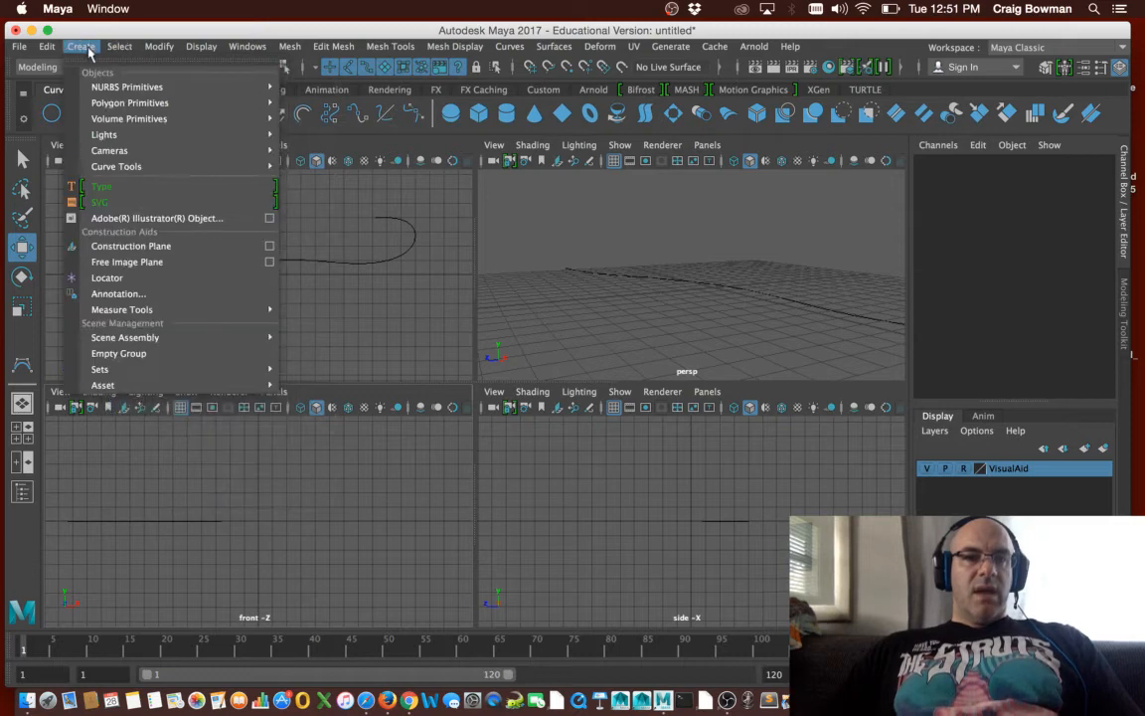
mouse_move(121, 151)
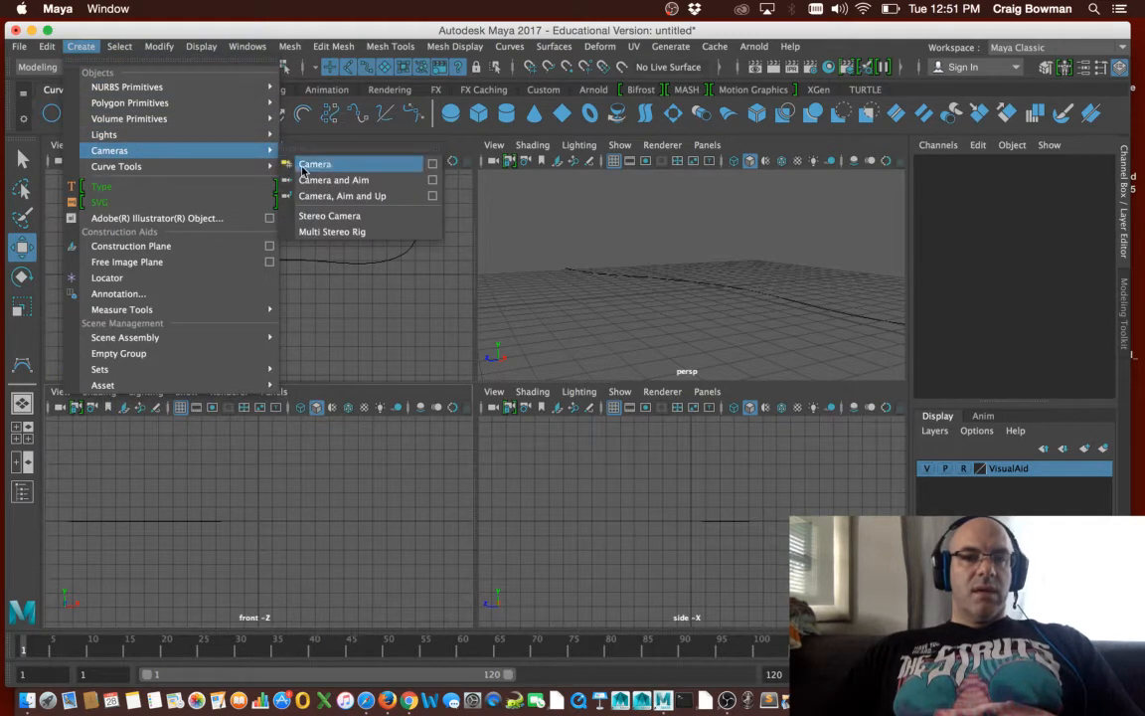
click(303, 167)
double_click(990, 164)
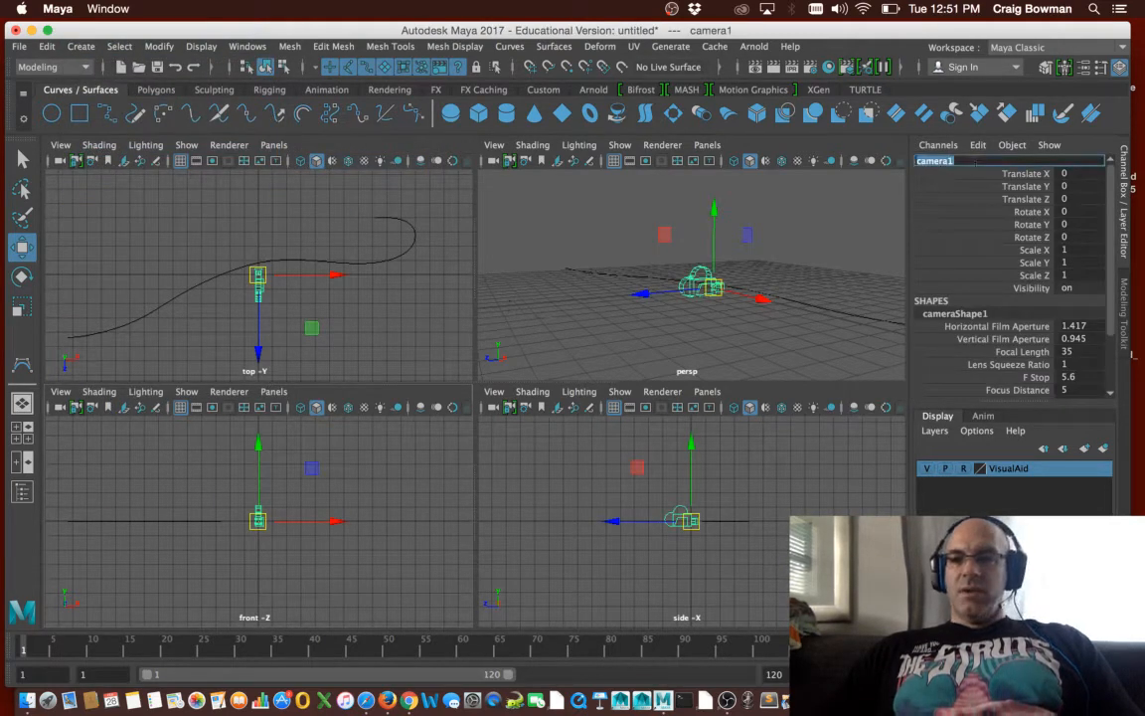
text(SHot)
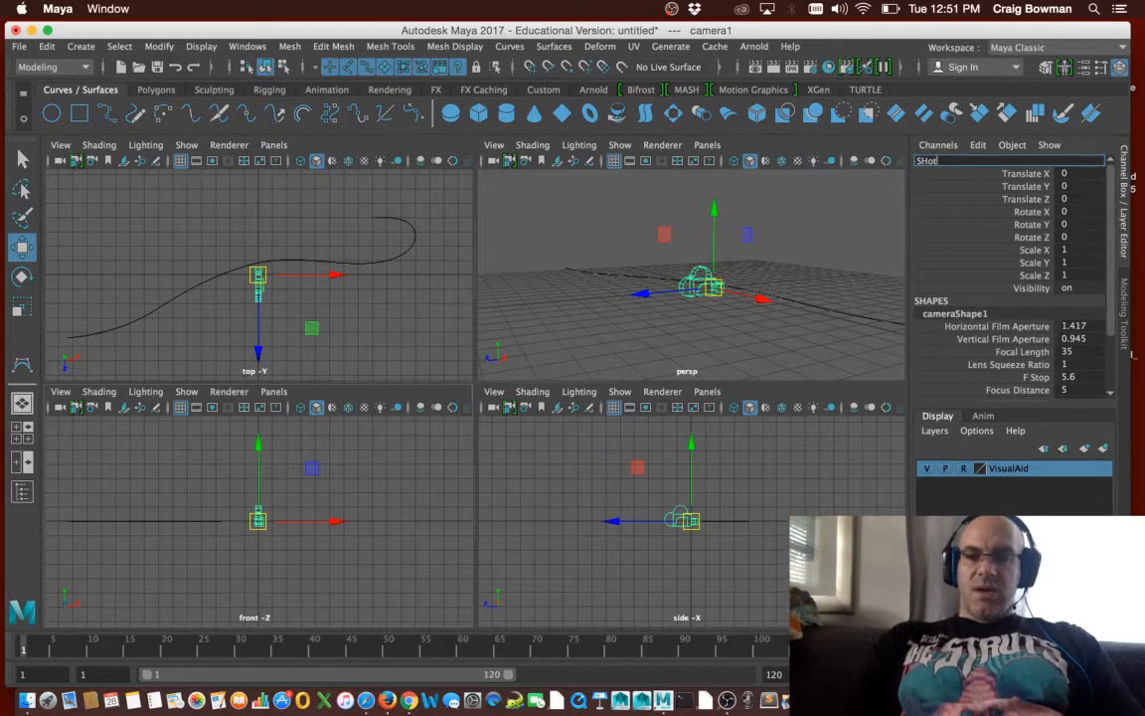
text(Cam)
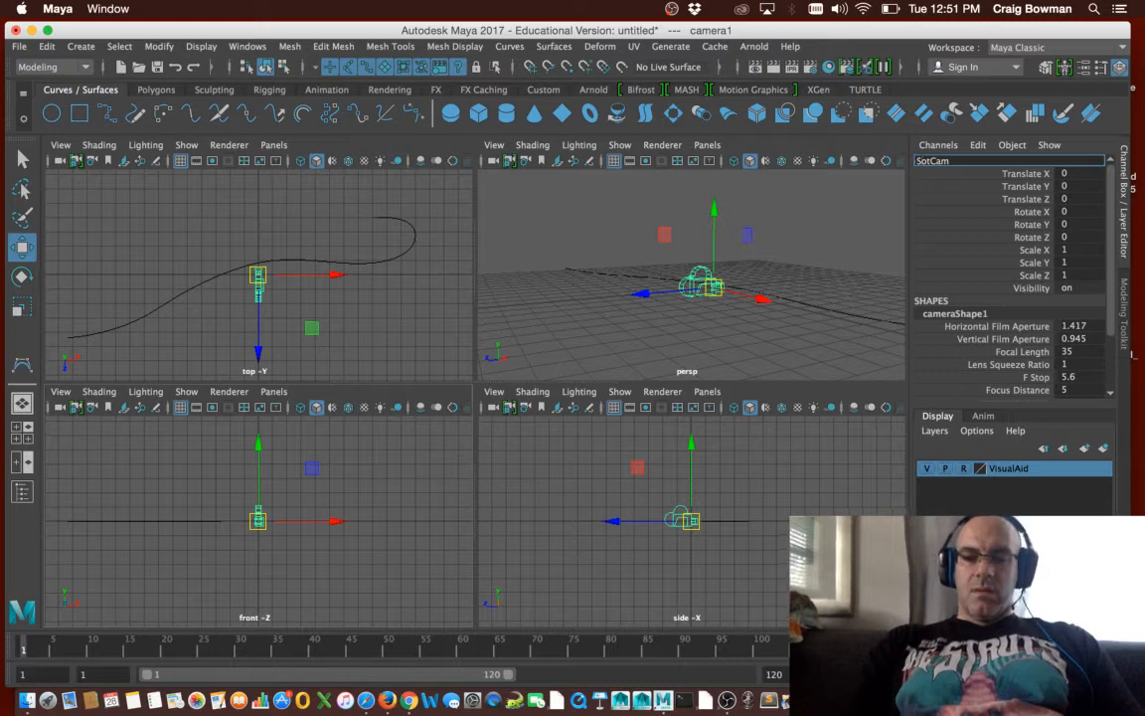
key(Return)
Reselect the ShotCam camera and look through it in the front view's panel
click(376, 493)
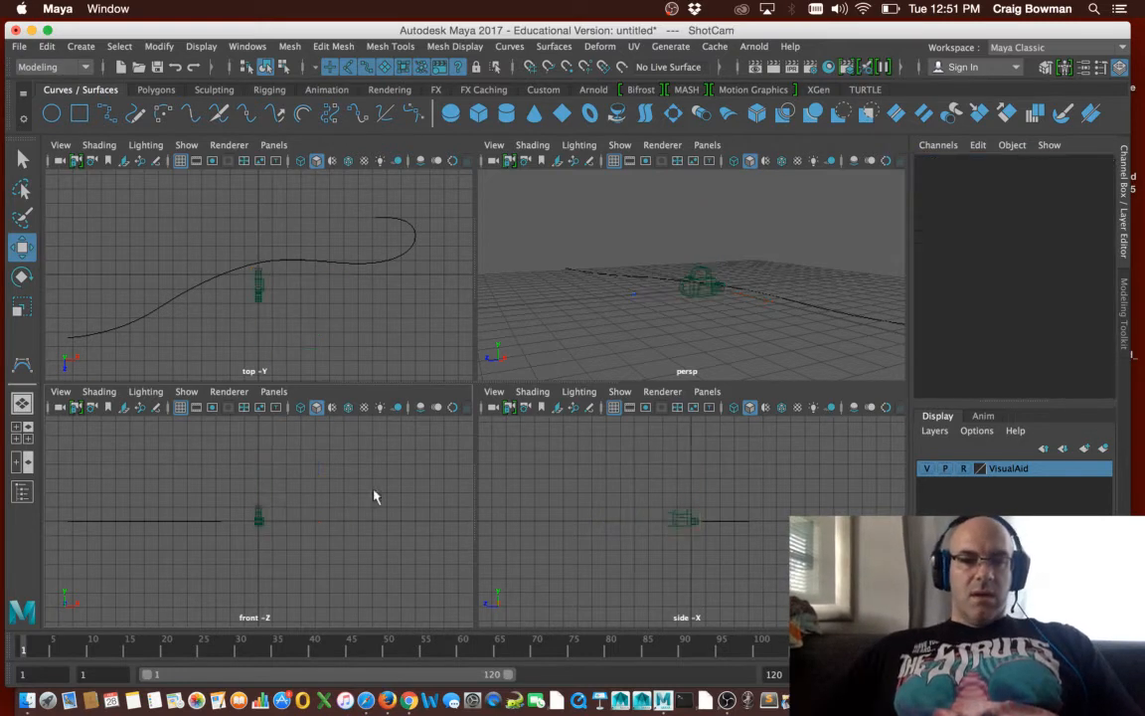
click(259, 515)
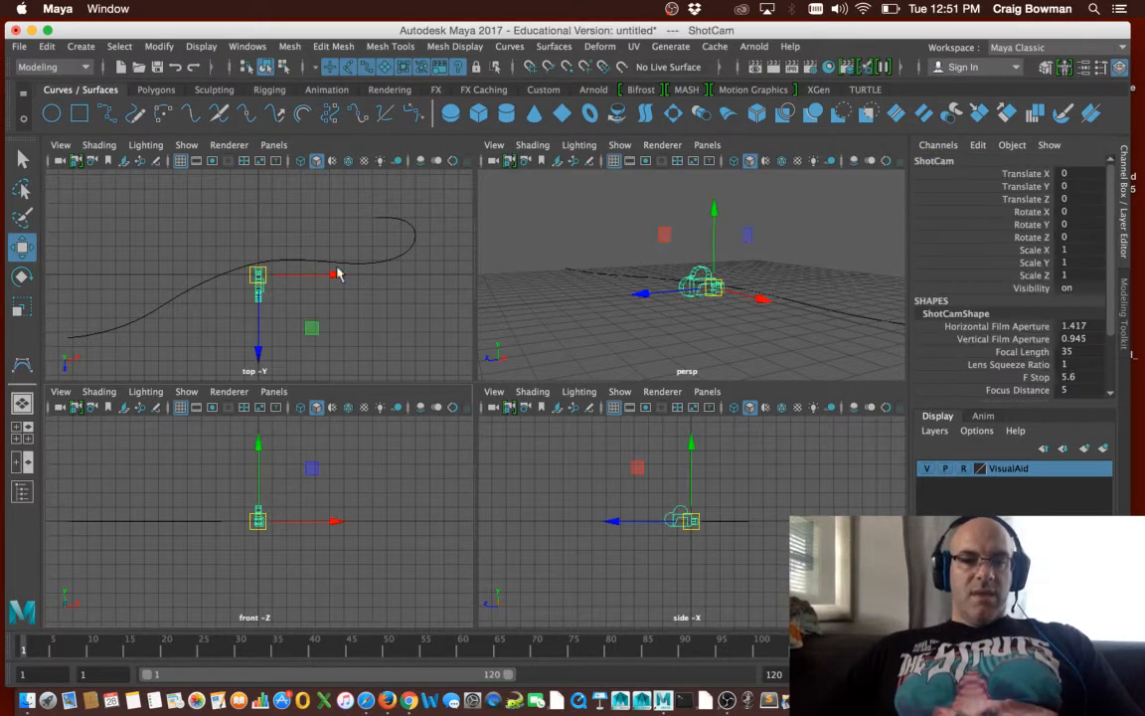
click(274, 391)
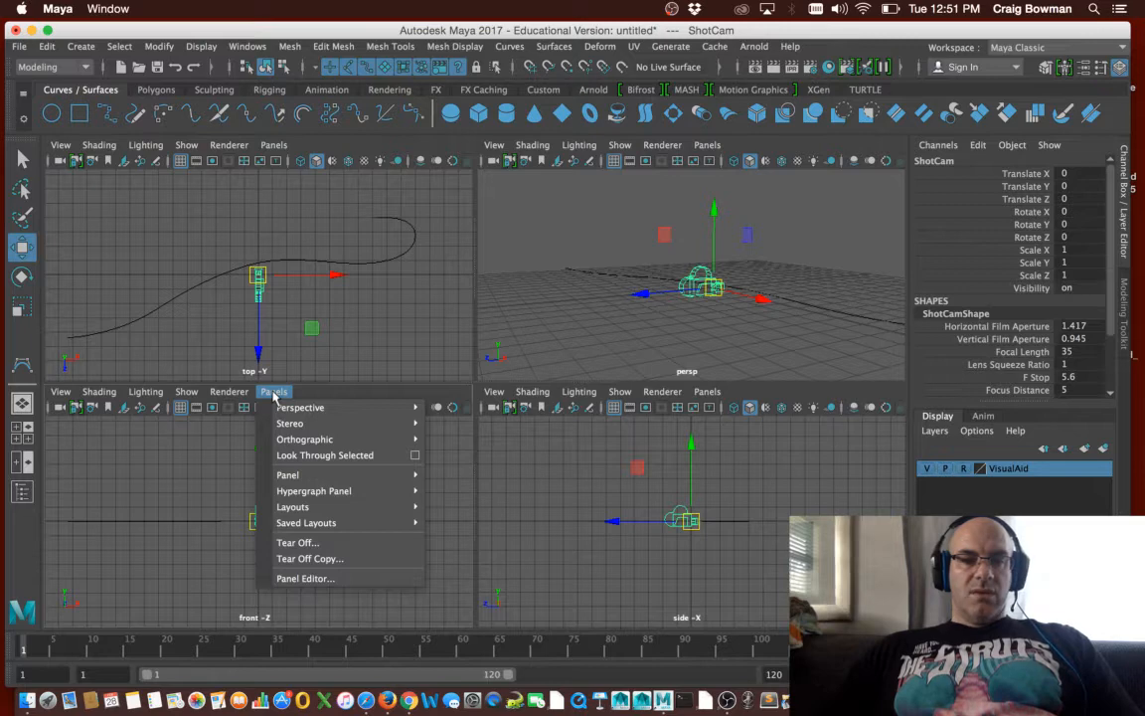
click(297, 456)
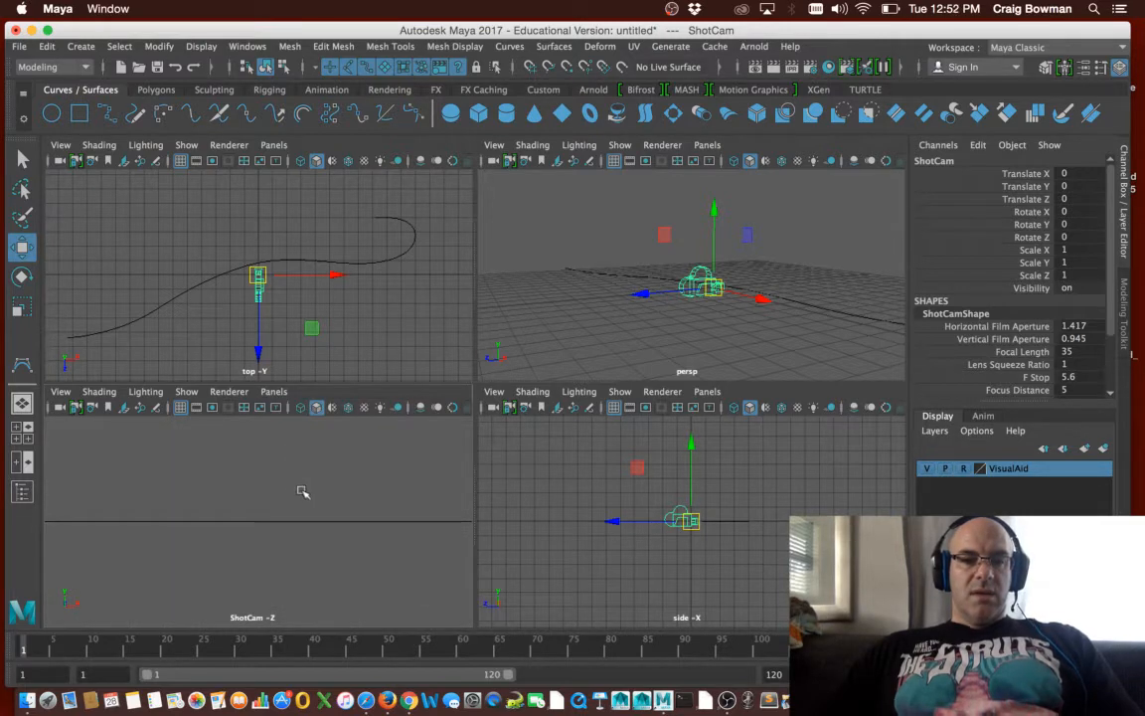
Position ShotCam through its own view at a low angle beyond the grid's edge, framing the curve, and widen the perspective view around the grid
alt+drag(169, 473, 292, 542)
click(646, 266)
alt+drag(646, 265, 741, 283)
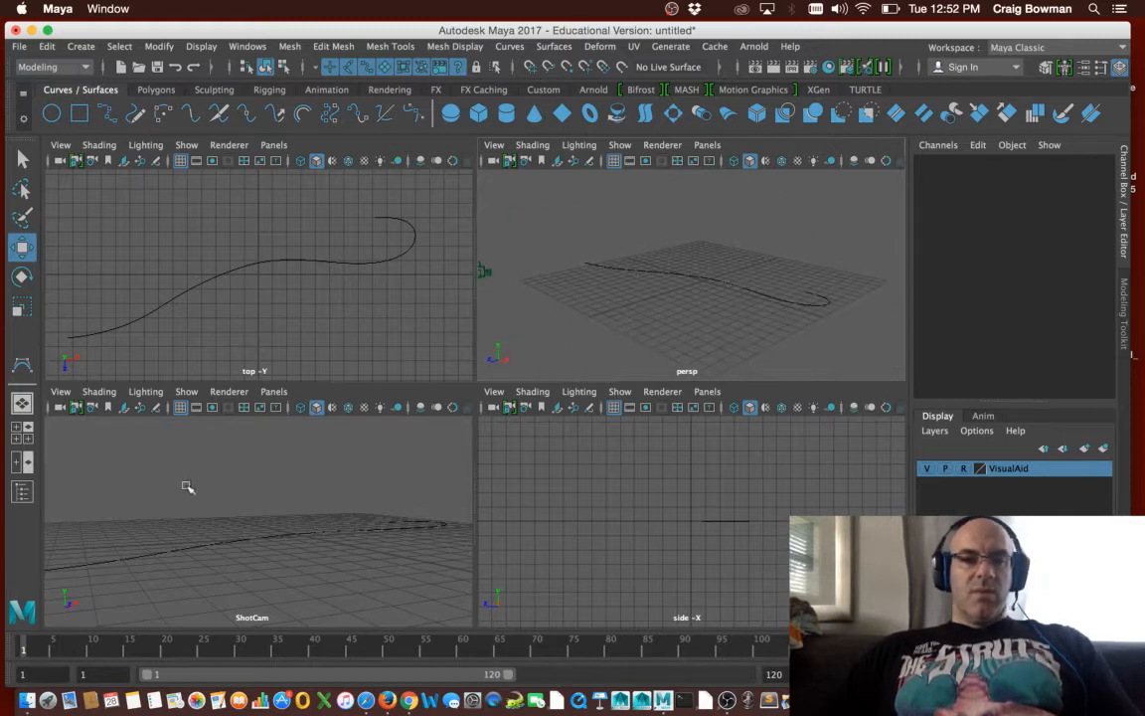
alt+right_drag(187, 485, 234, 482)
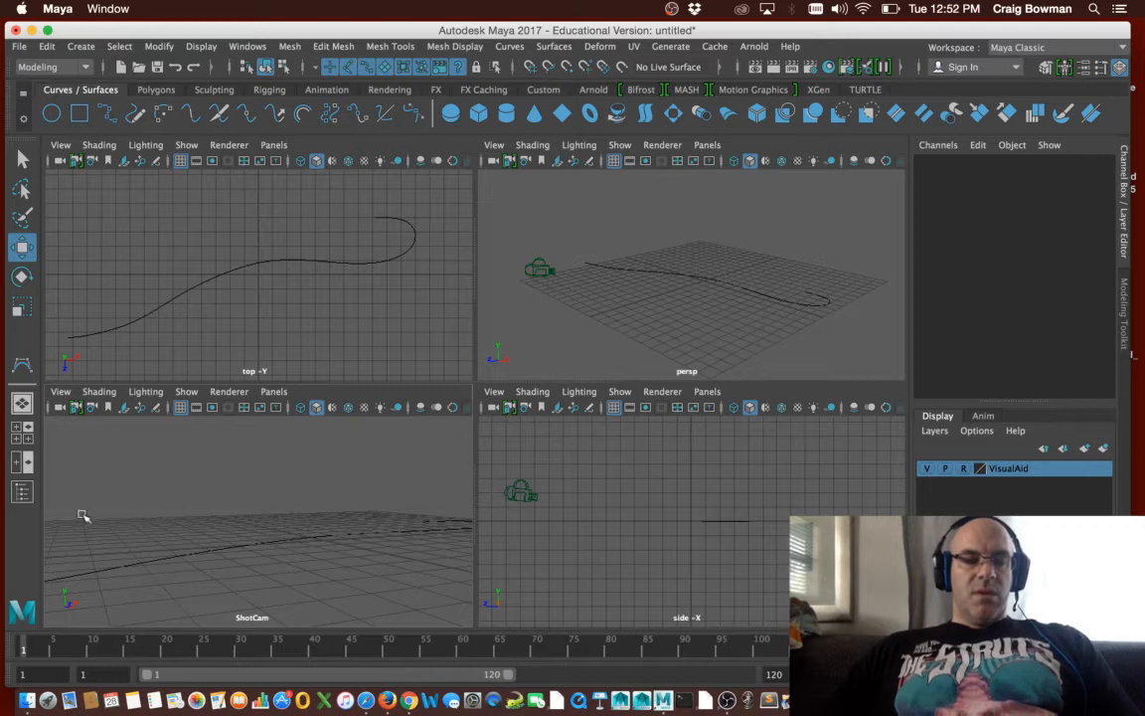
alt+right_drag(269, 477, 316, 480)
alt+drag(255, 478, 254, 482)
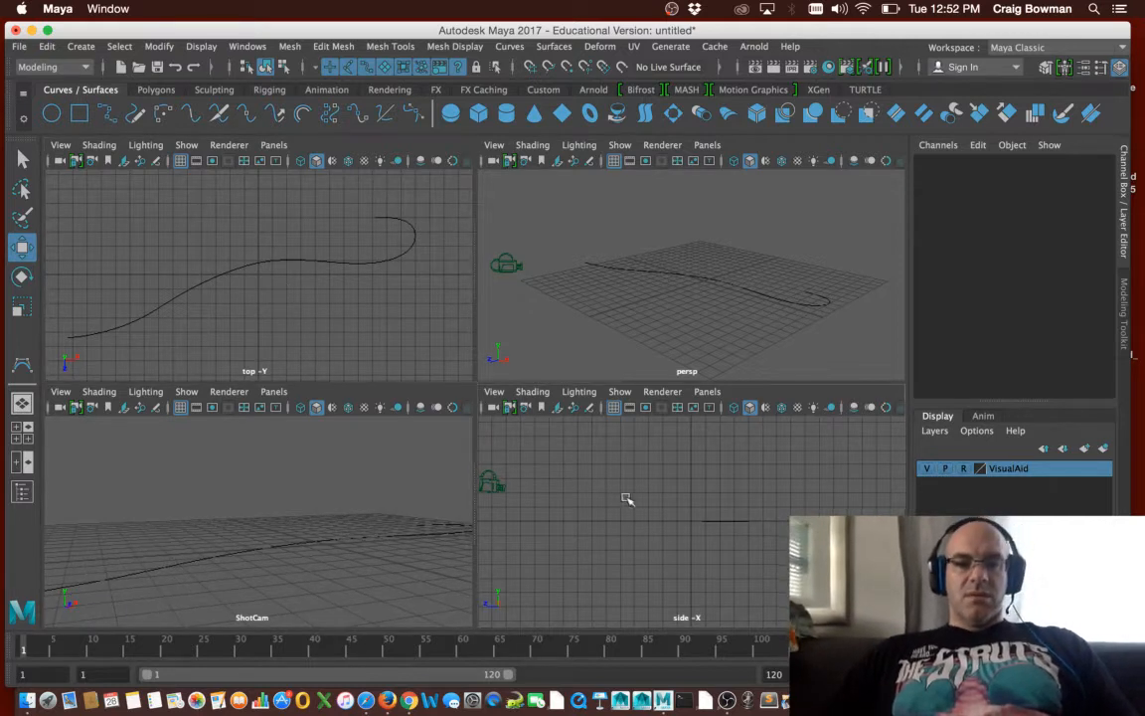
alt+drag(627, 498, 777, 466)
alt+right_drag(778, 466, 727, 473)
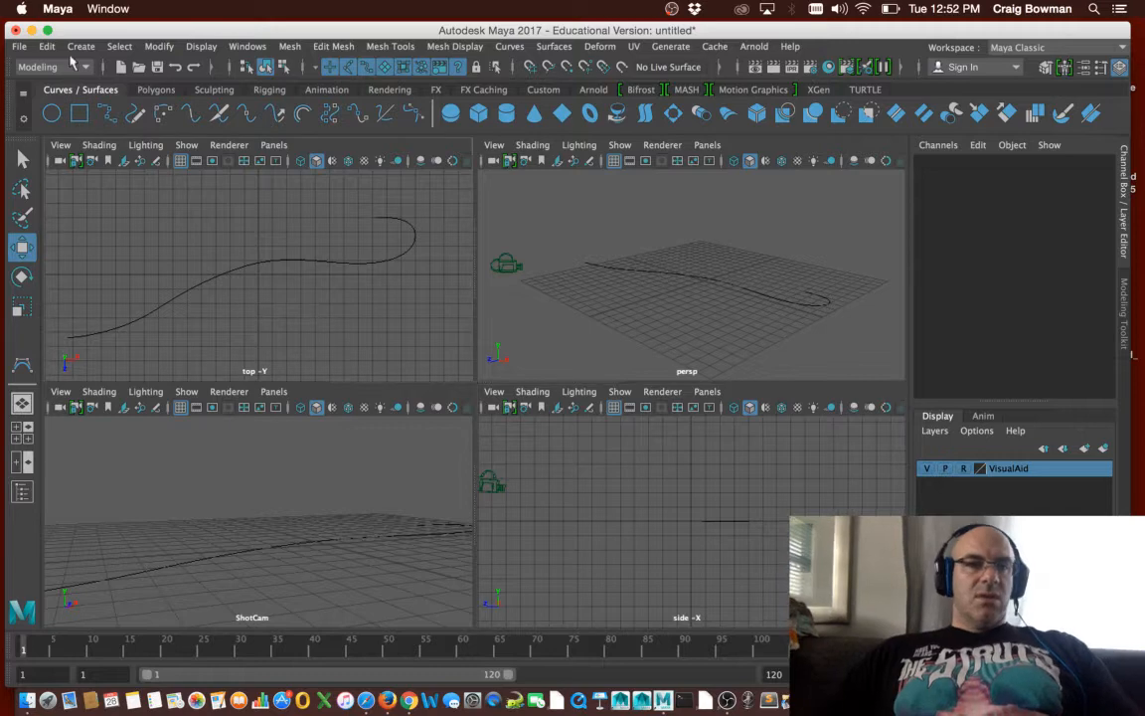
Import the set file 3DA2_MainSteet_Set_2017.ma from the project's scenes folder and dismiss the loading messages
click(19, 46)
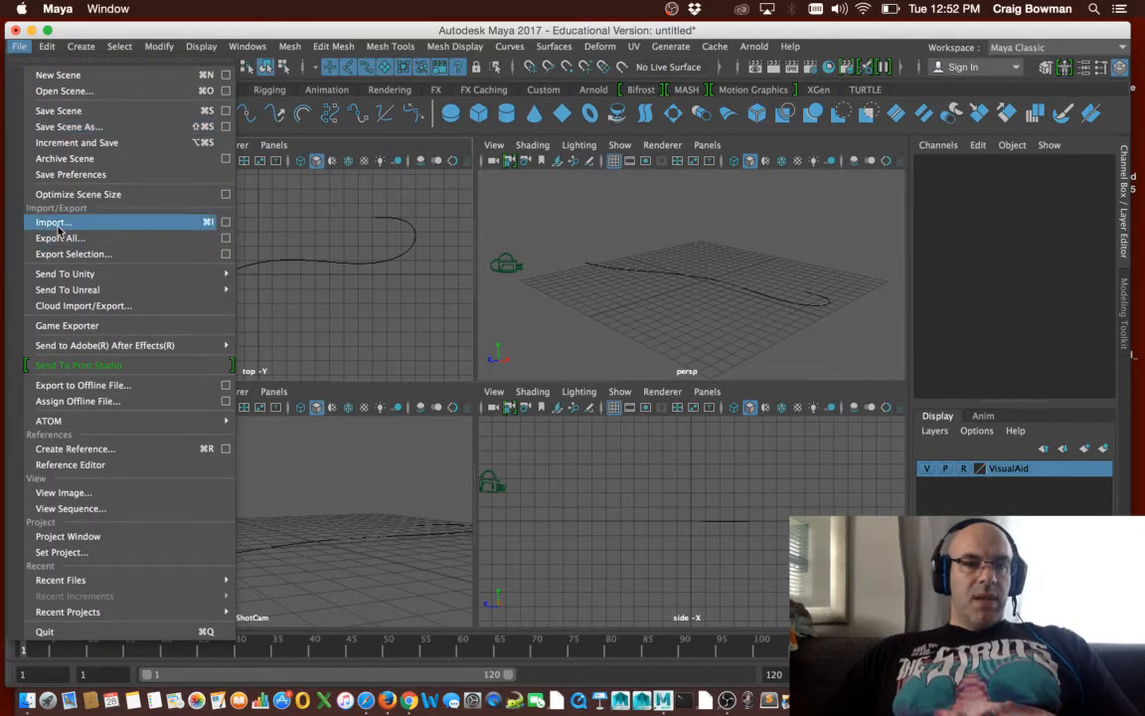
click(54, 223)
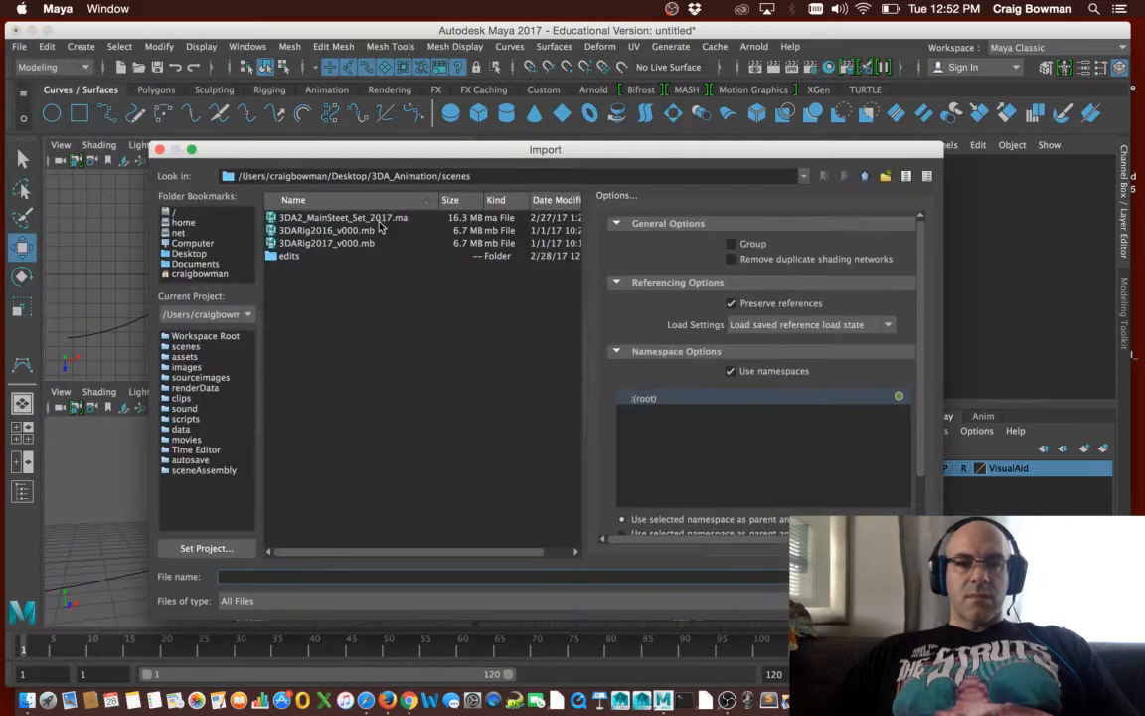
click(328, 220)
click(879, 576)
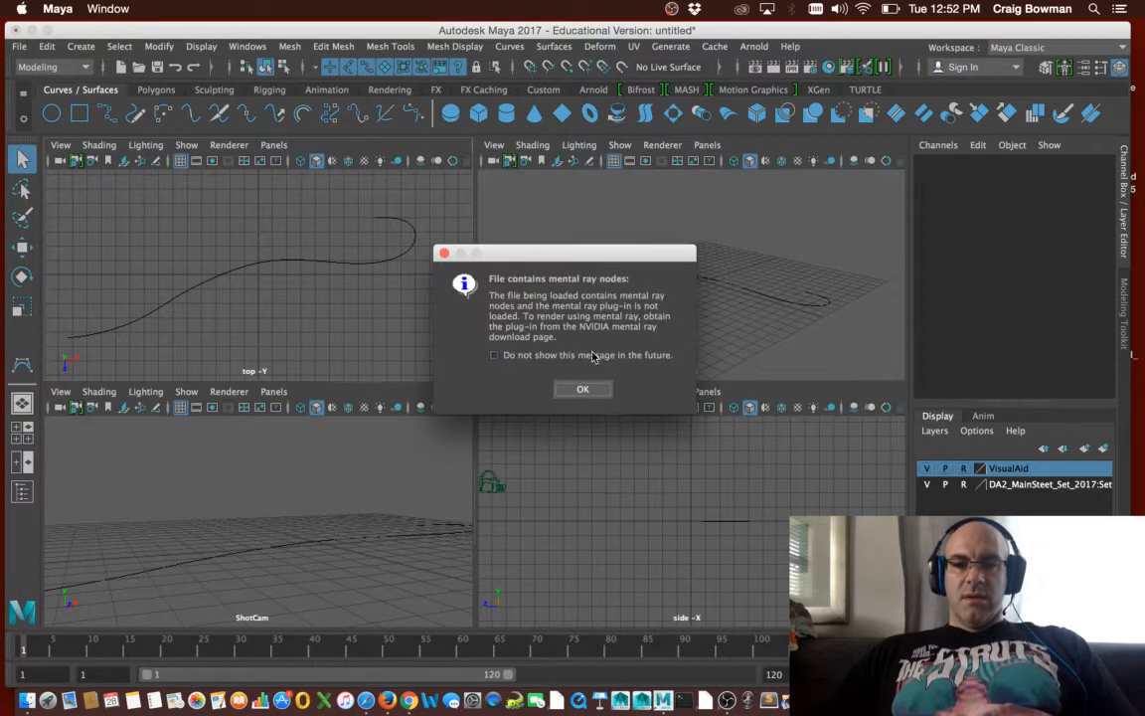
click(576, 389)
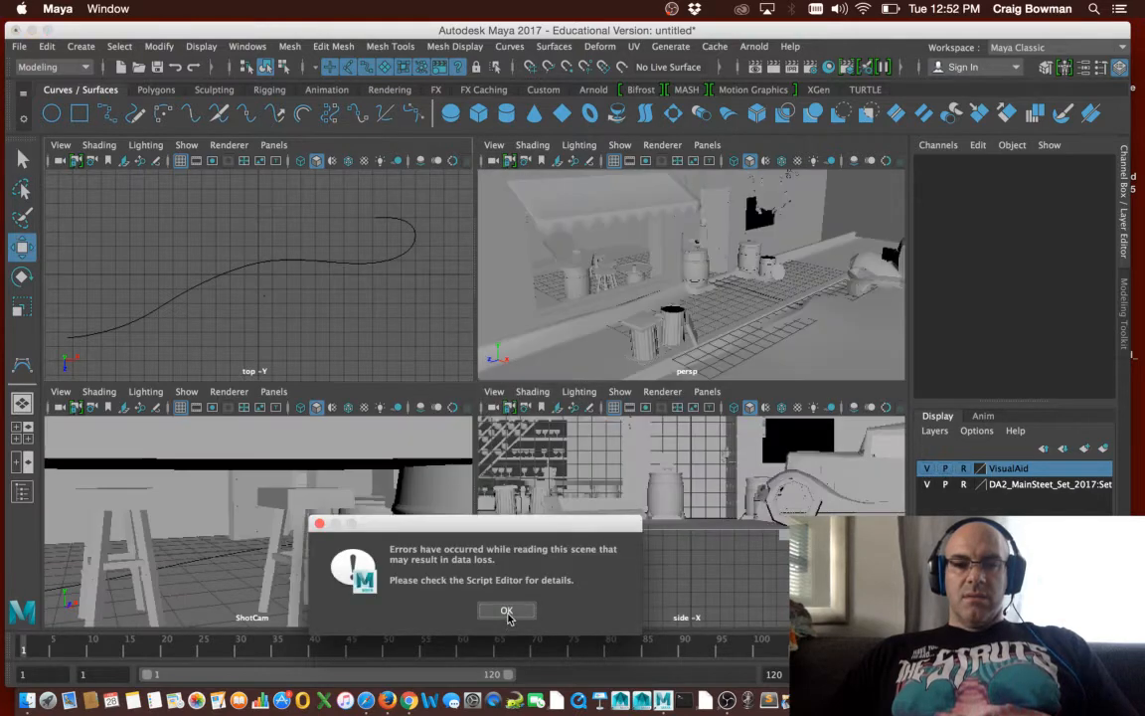
click(507, 613)
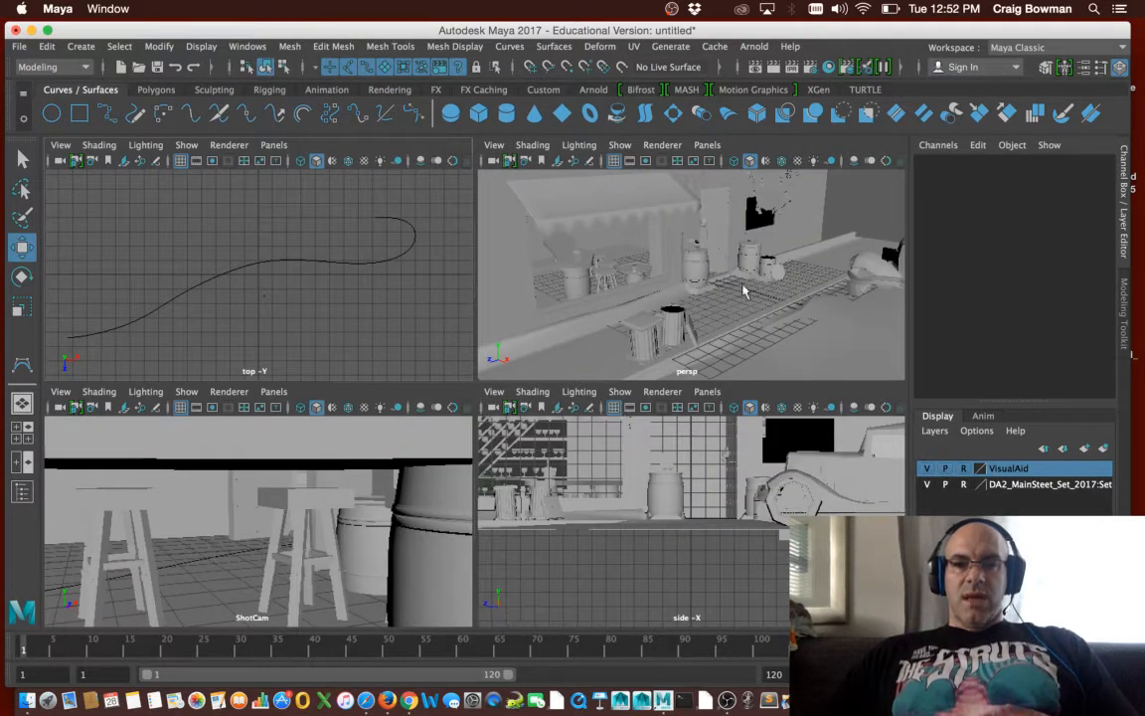
Pull ShotCam back out of the set through its own view and orbit it to face the building's storefront
alt+right_drag(372, 453, 71, 445)
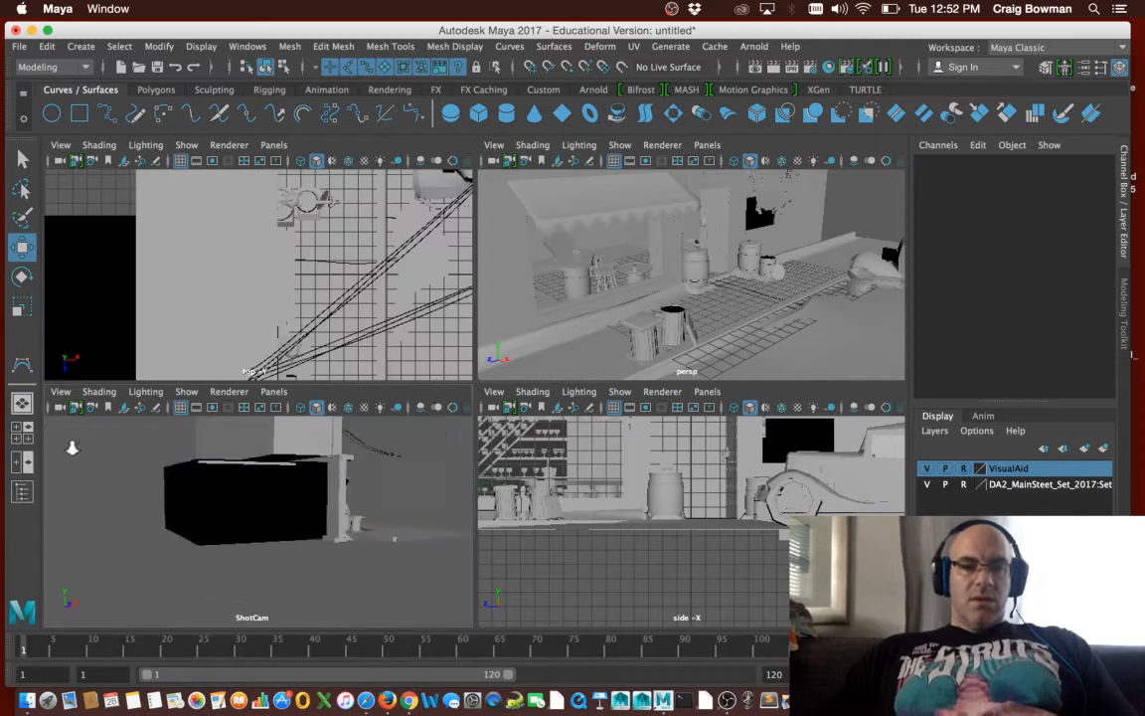
alt+right_drag(240, 470, 173, 486)
alt+drag(173, 486, 105, 481)
alt+right_drag(243, 462, 417, 534)
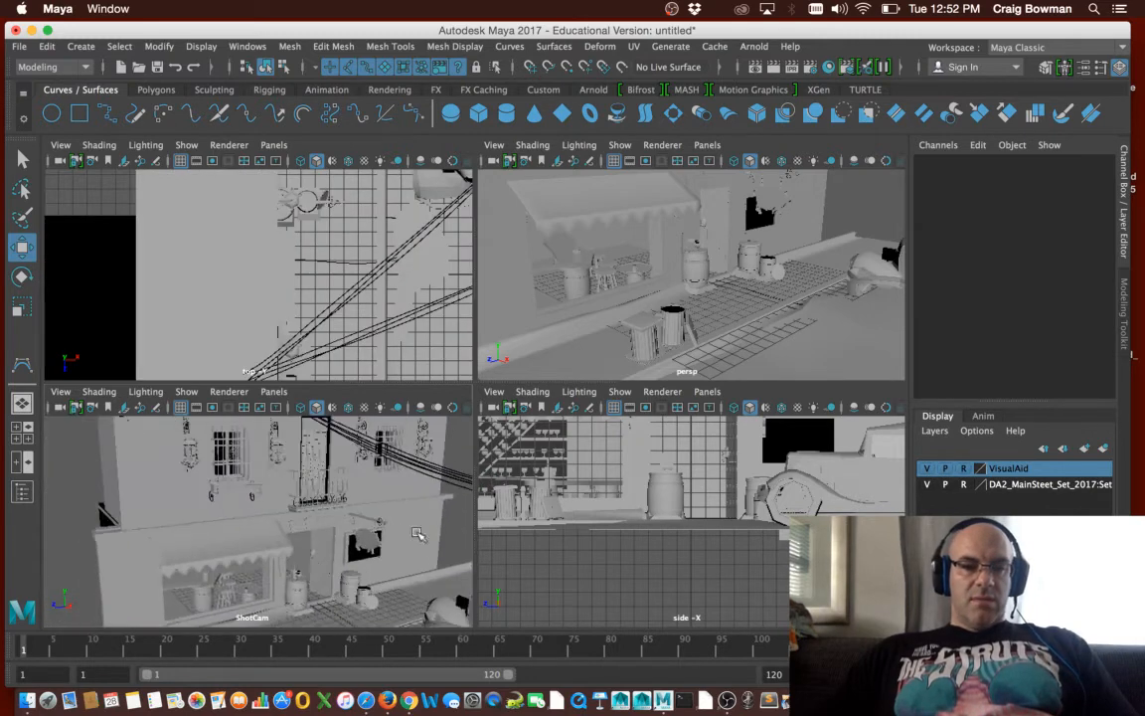
alt+drag(416, 534, 238, 426)
click(60, 390)
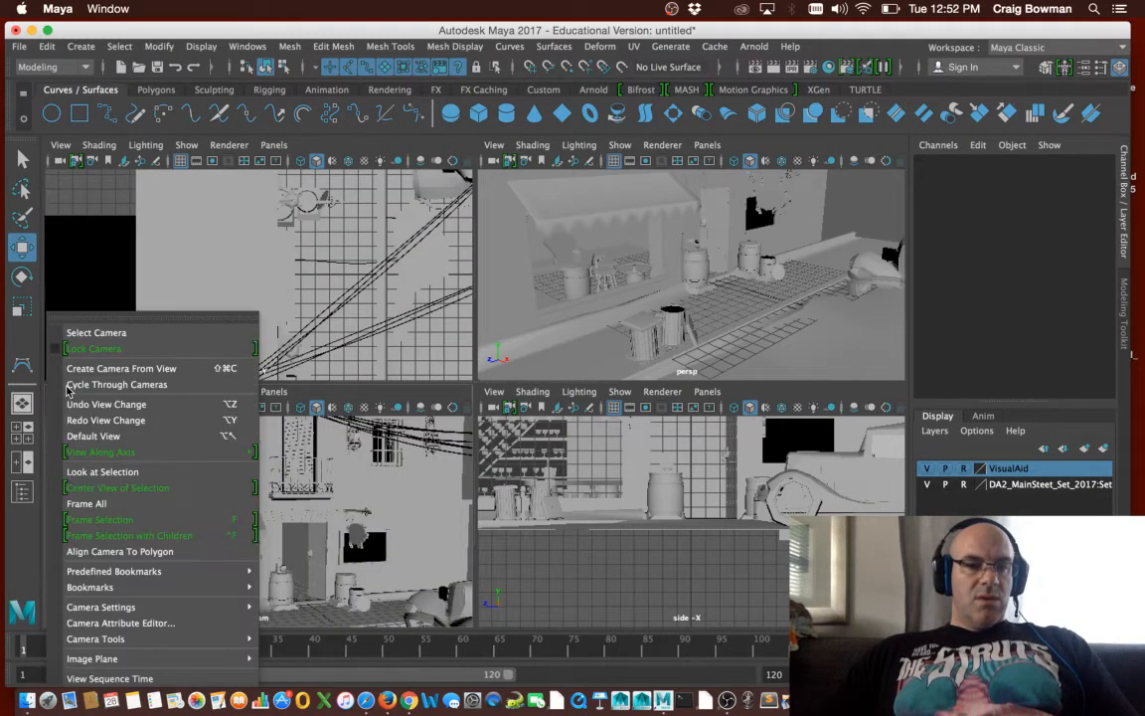
click(305, 358)
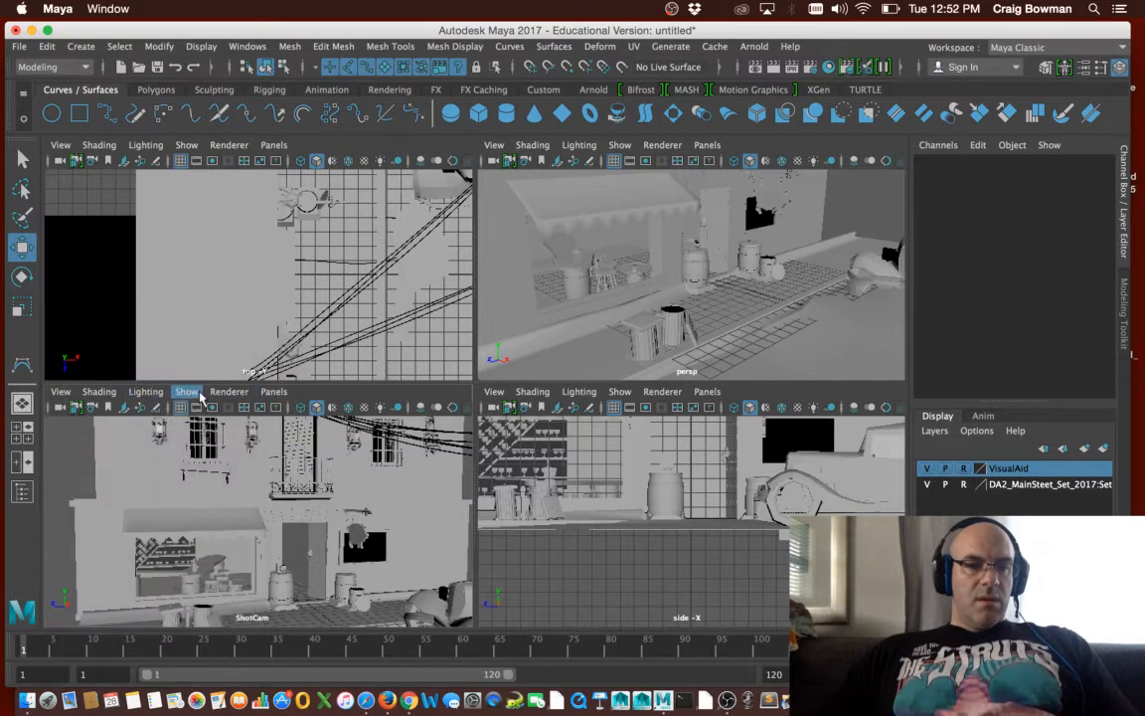
click(61, 391)
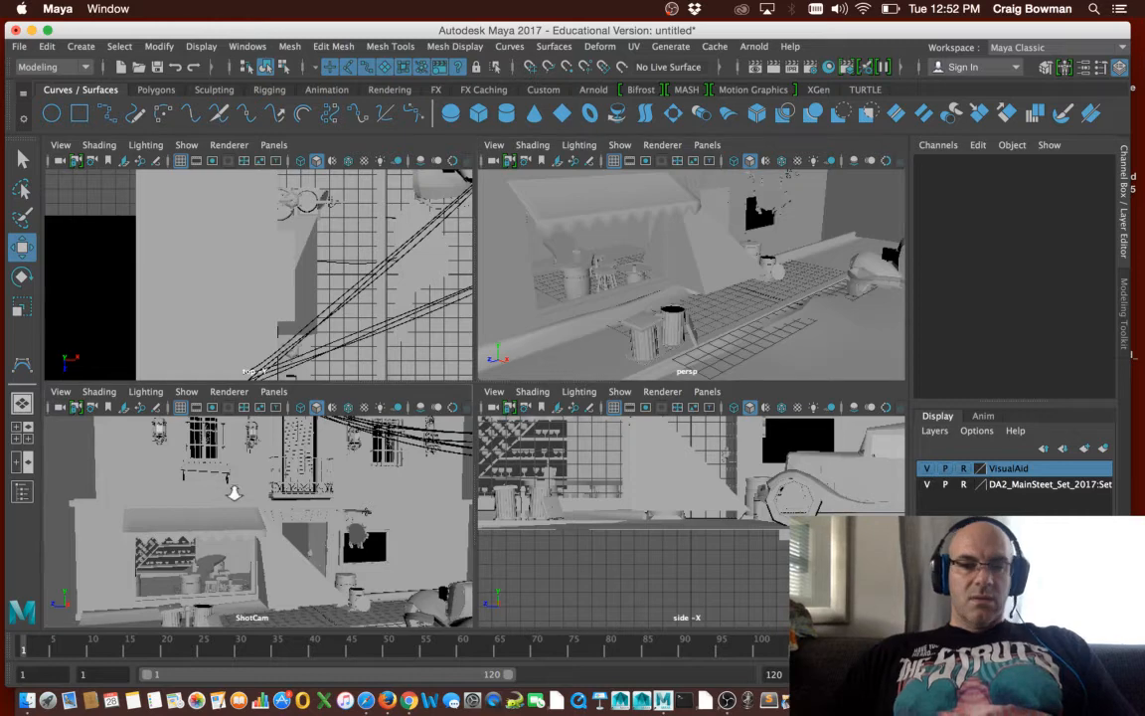
Move ShotCam in close to the storefront's awning and balcony, angled slightly from the side
alt+right_drag(232, 488, 335, 509)
alt+drag(334, 509, 366, 504)
mouse_move(233, 444)
alt+mouse_down()
mouse_move(233, 468)
mouse_move(227, 457)
alt+mouse_up()
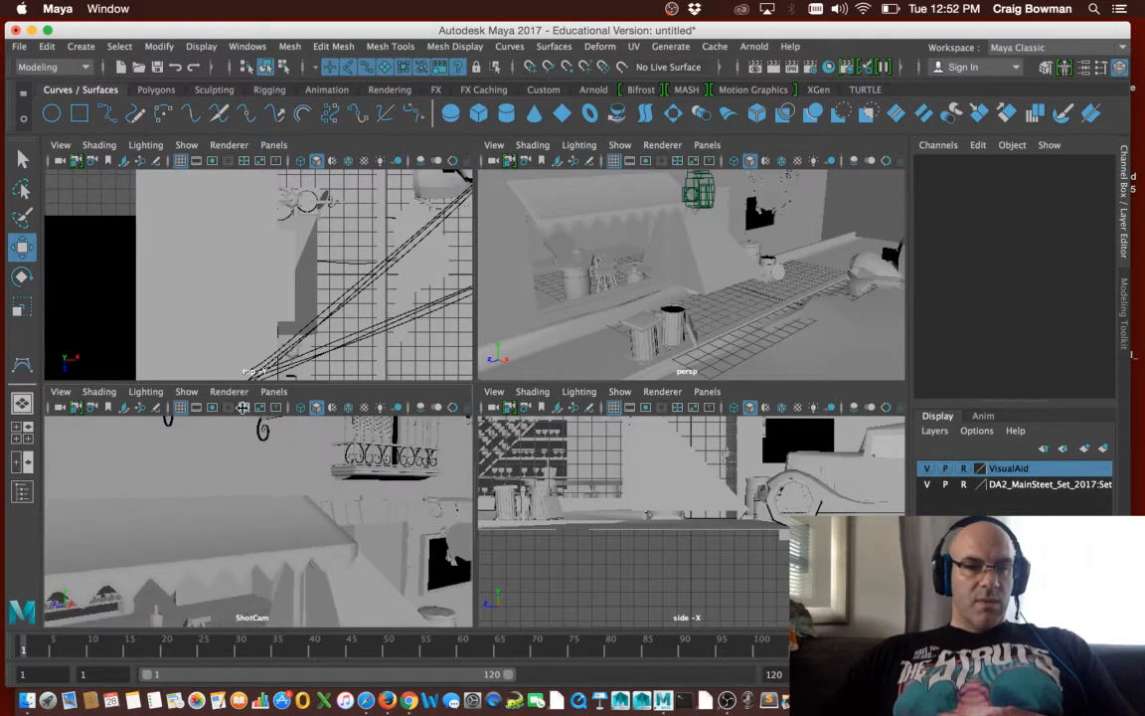
Enlarge the ShotCam view with the safe action guide on, and briefly preview the safe title guide
click(244, 406)
click(244, 406)
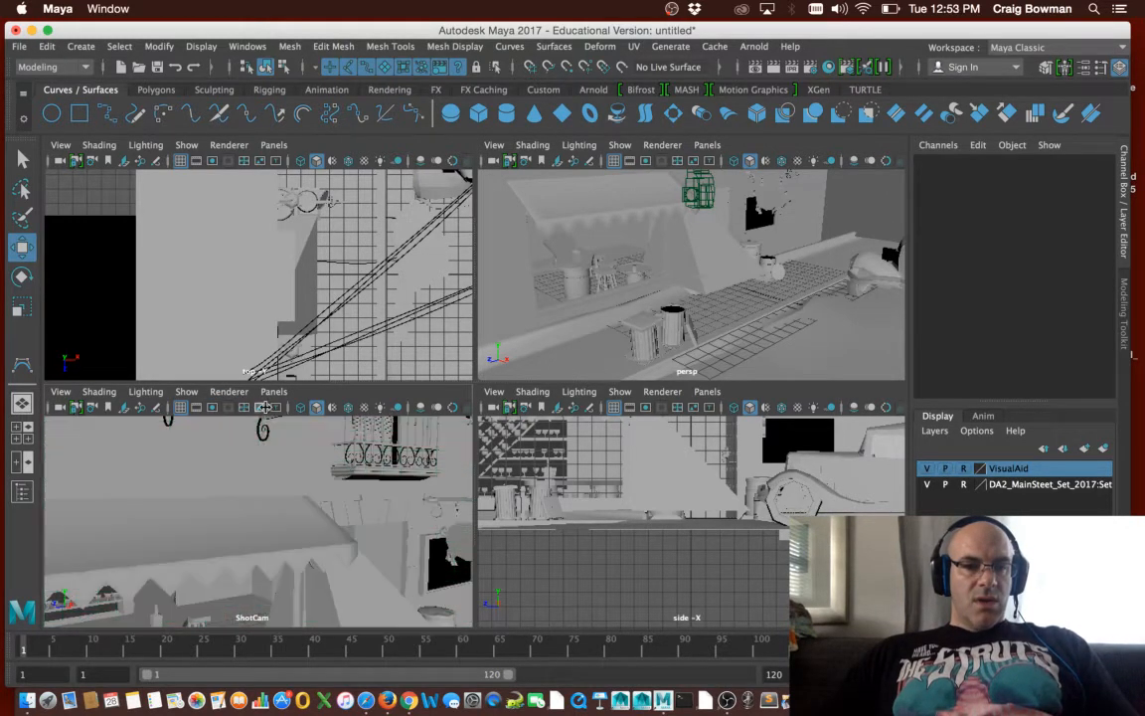
click(260, 406)
key(space)
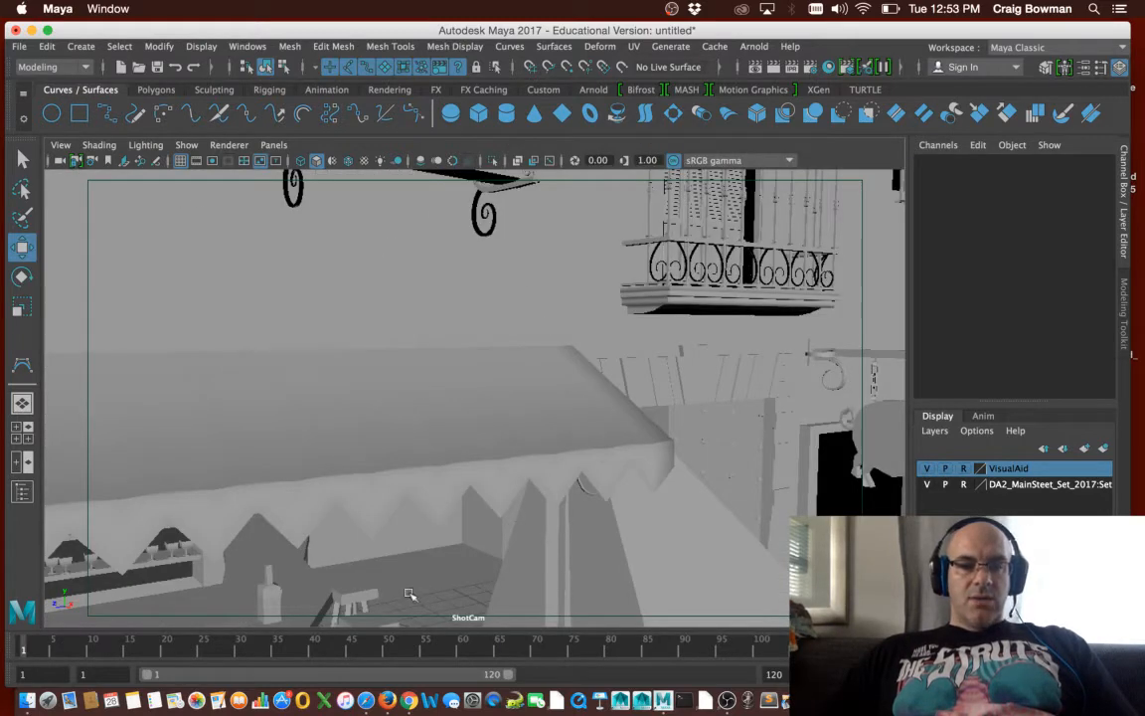
click(278, 162)
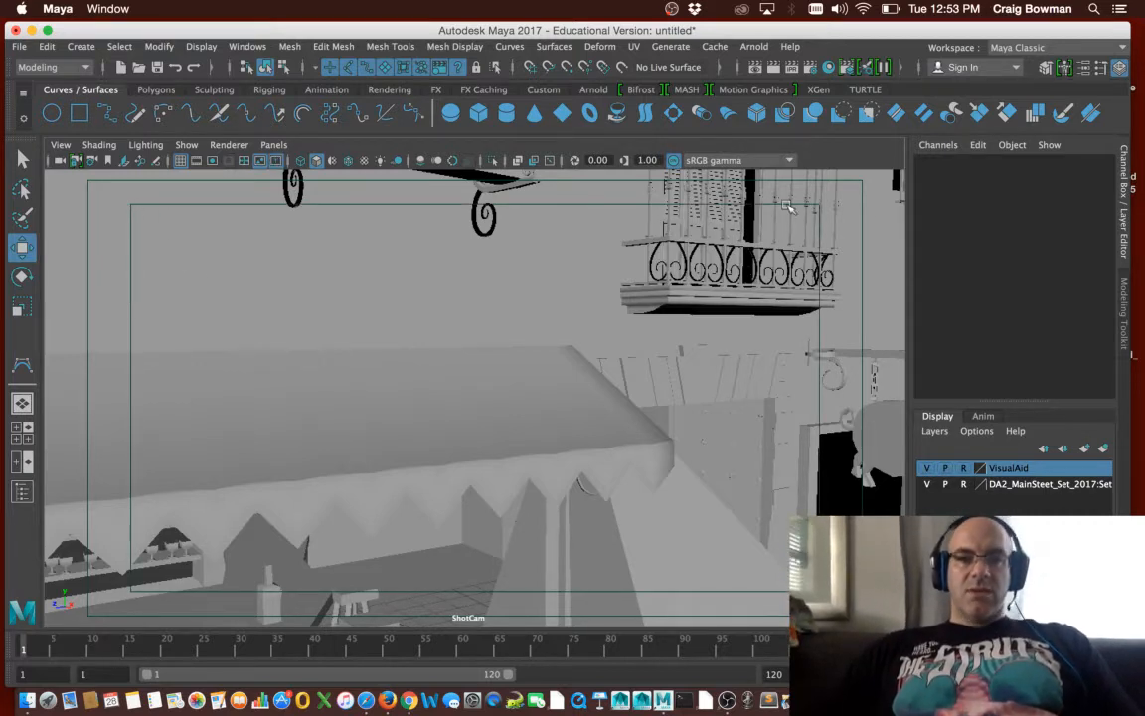
click(277, 162)
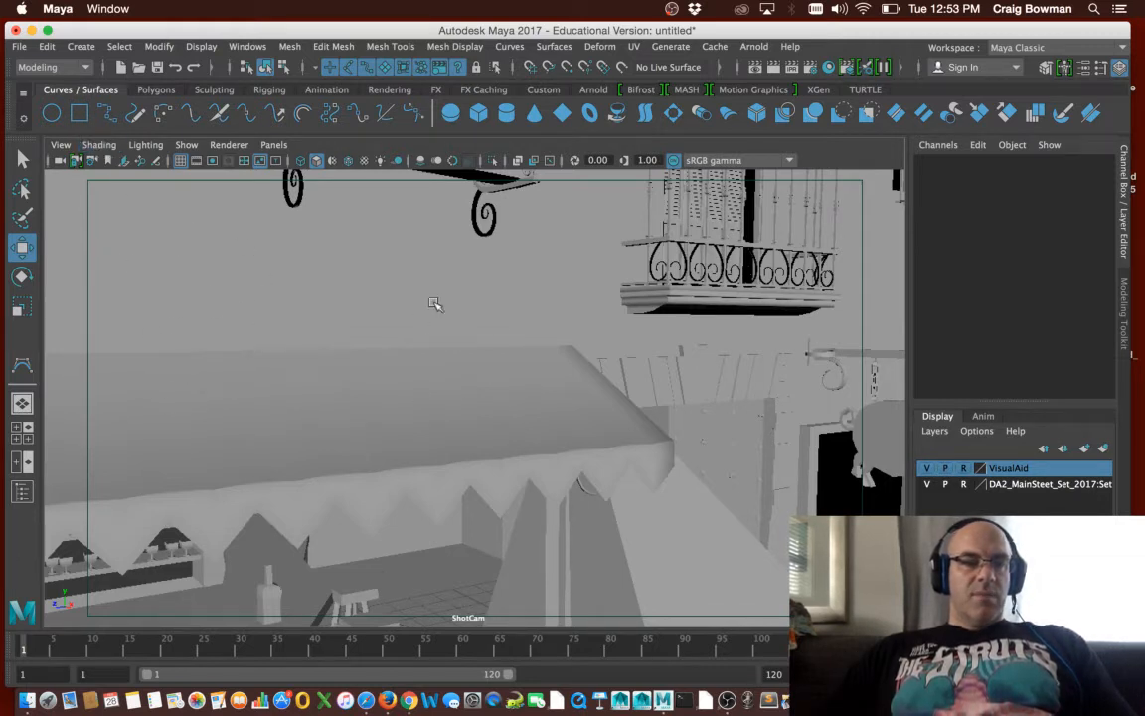
Pull ShotCam back to frame the whole storefront and street barrels, and display the film gate in its view
alt+drag(606, 304, 617, 341)
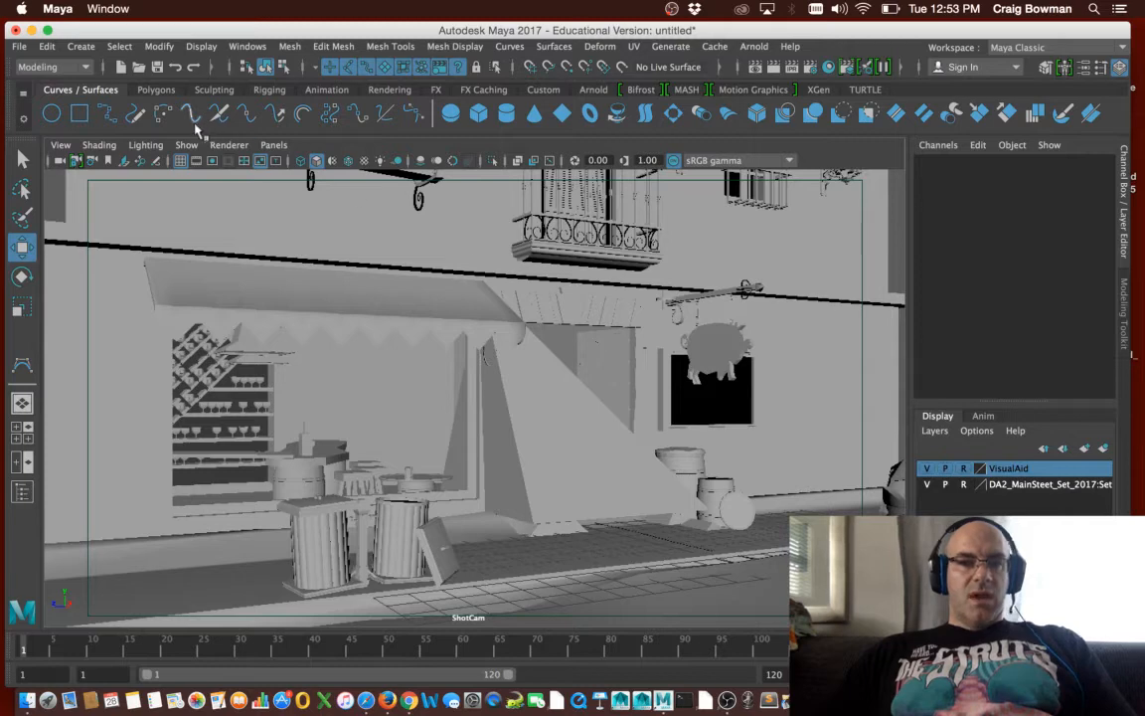
click(194, 161)
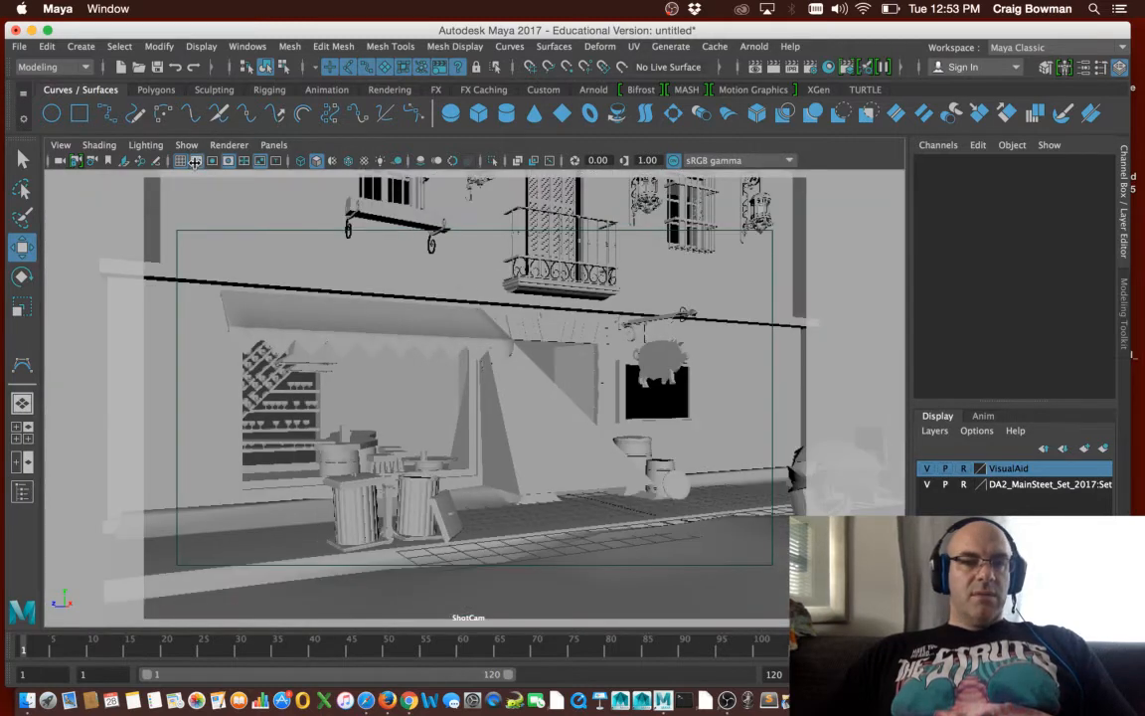
click(194, 161)
click(193, 161)
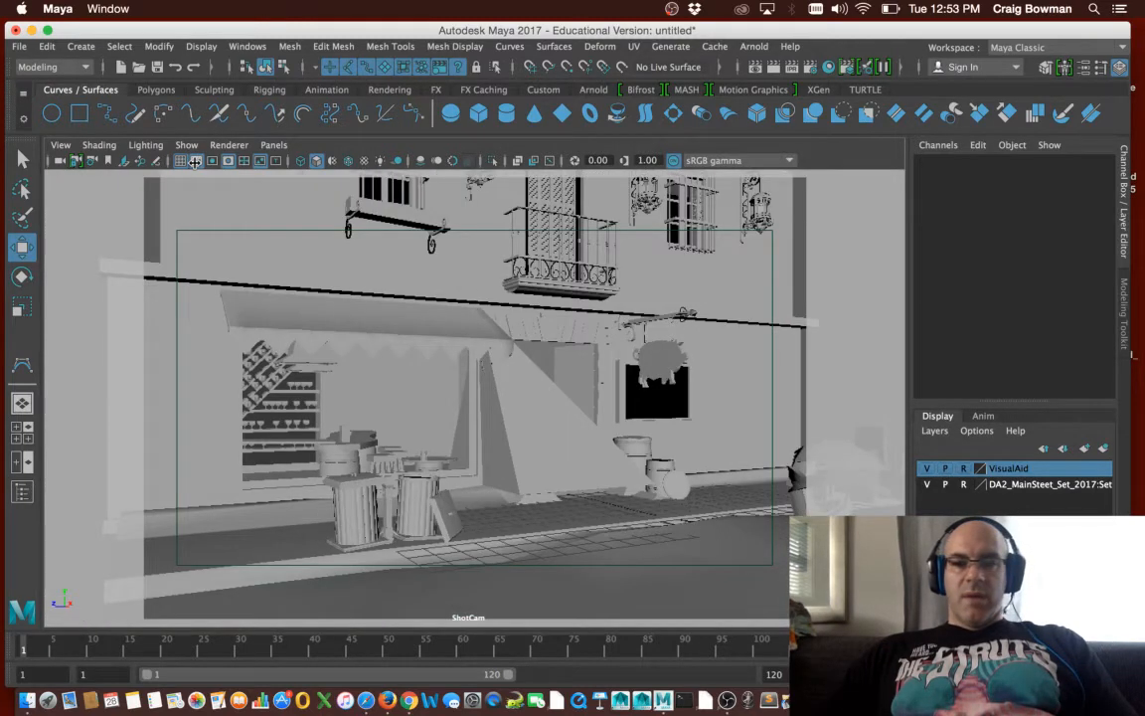
alt+drag(383, 312, 384, 309)
Set the render image size to the HD_720 preset in the Render Settings, and close the settings
click(247, 47)
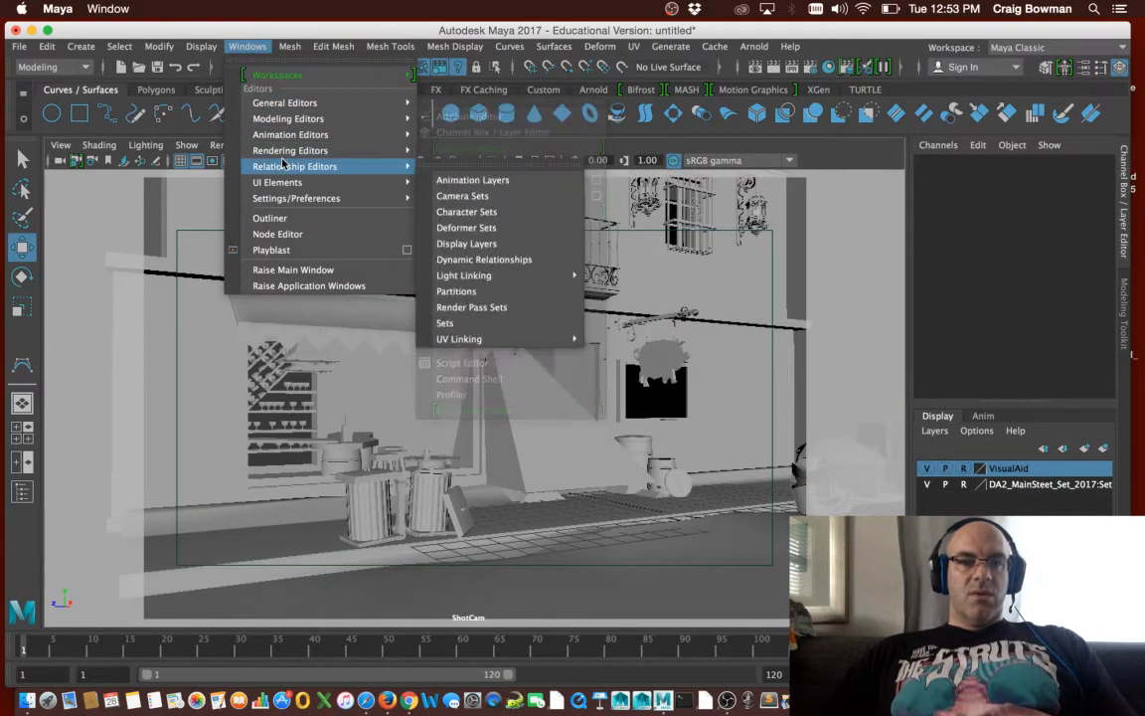
mouse_move(328, 198)
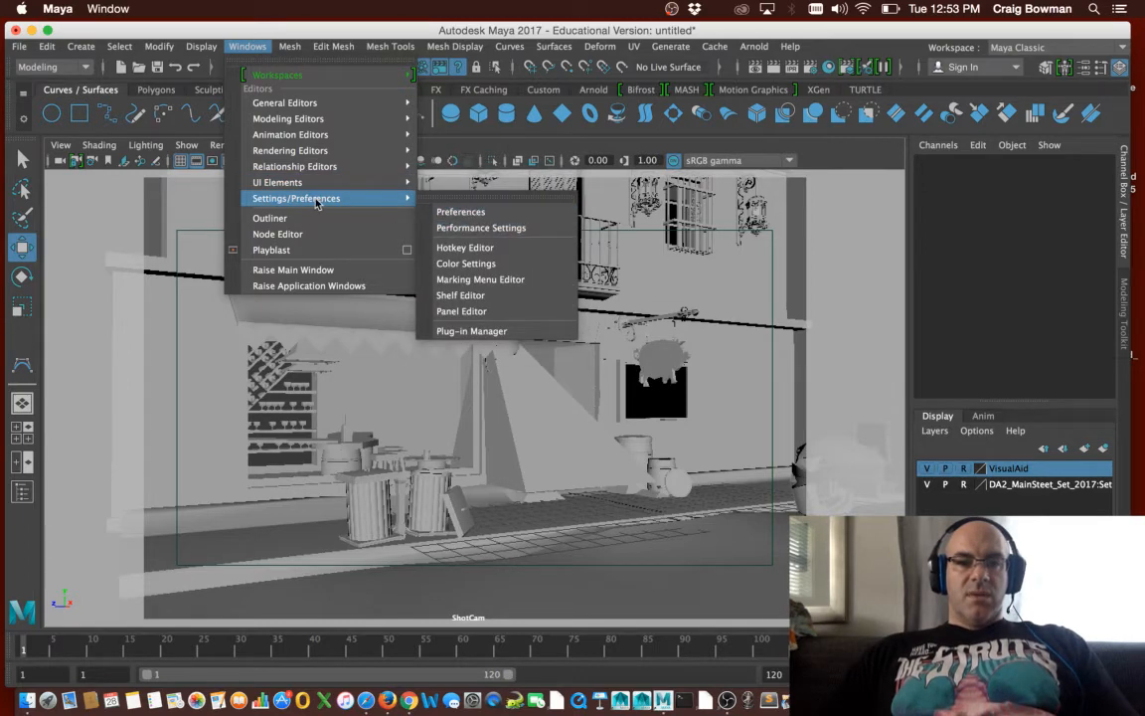
mouse_move(289, 112)
mouse_move(290, 153)
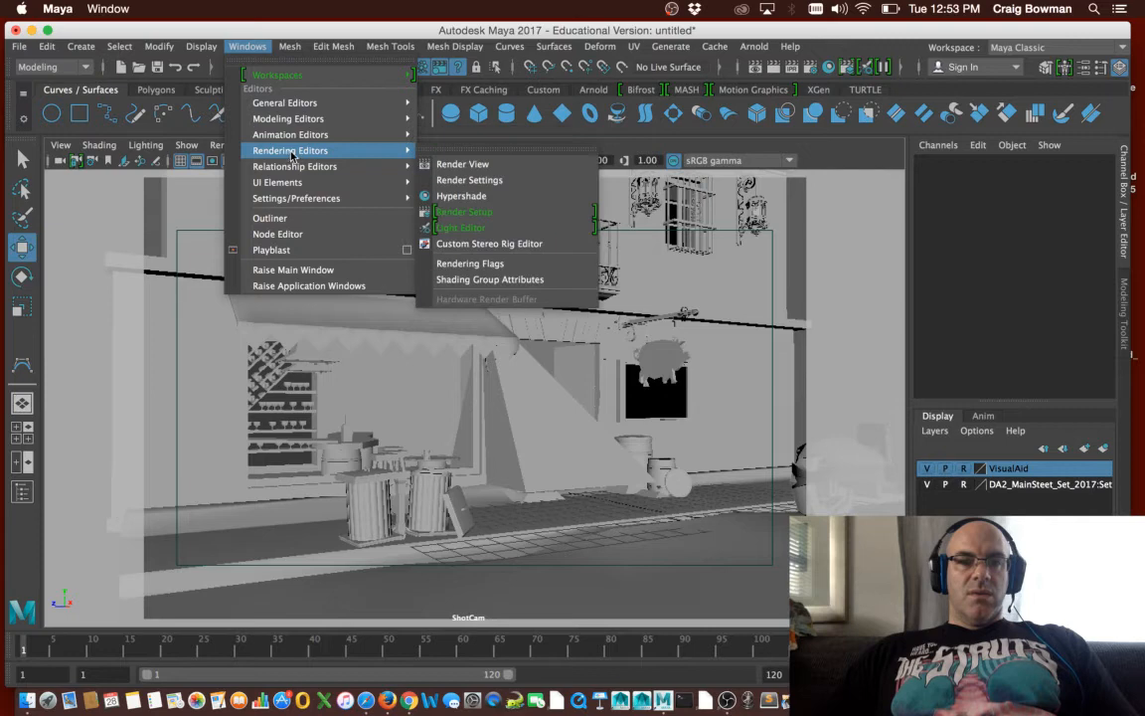
click(471, 179)
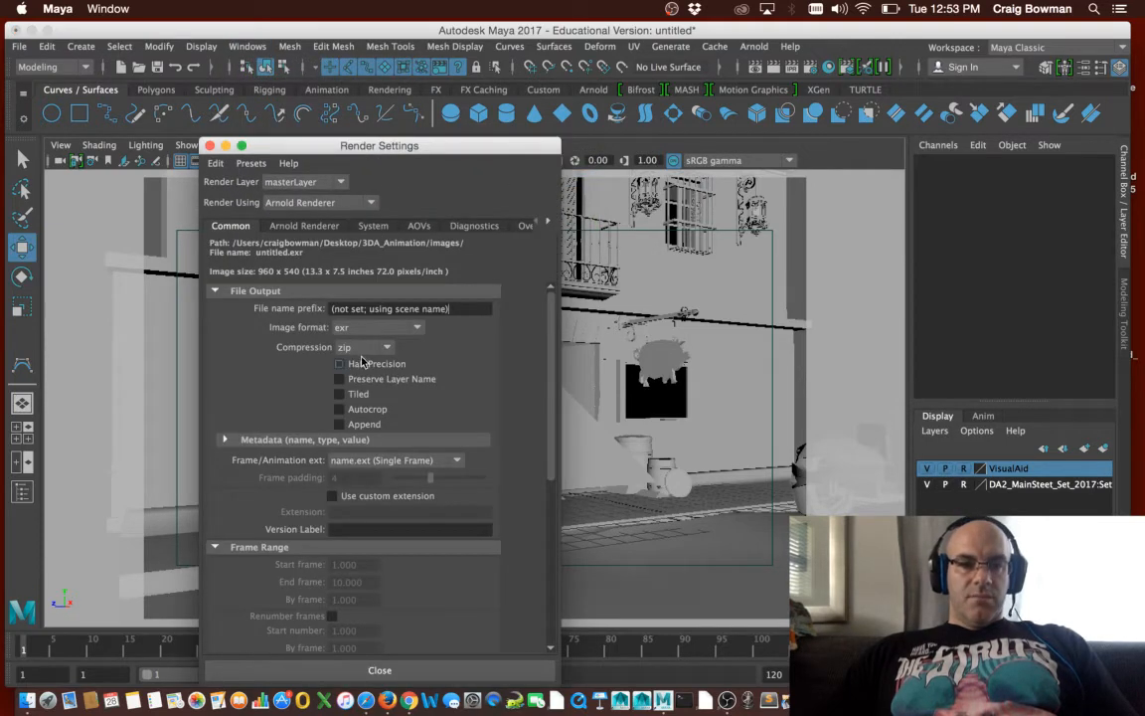
scroll(362, 361, down, 10)
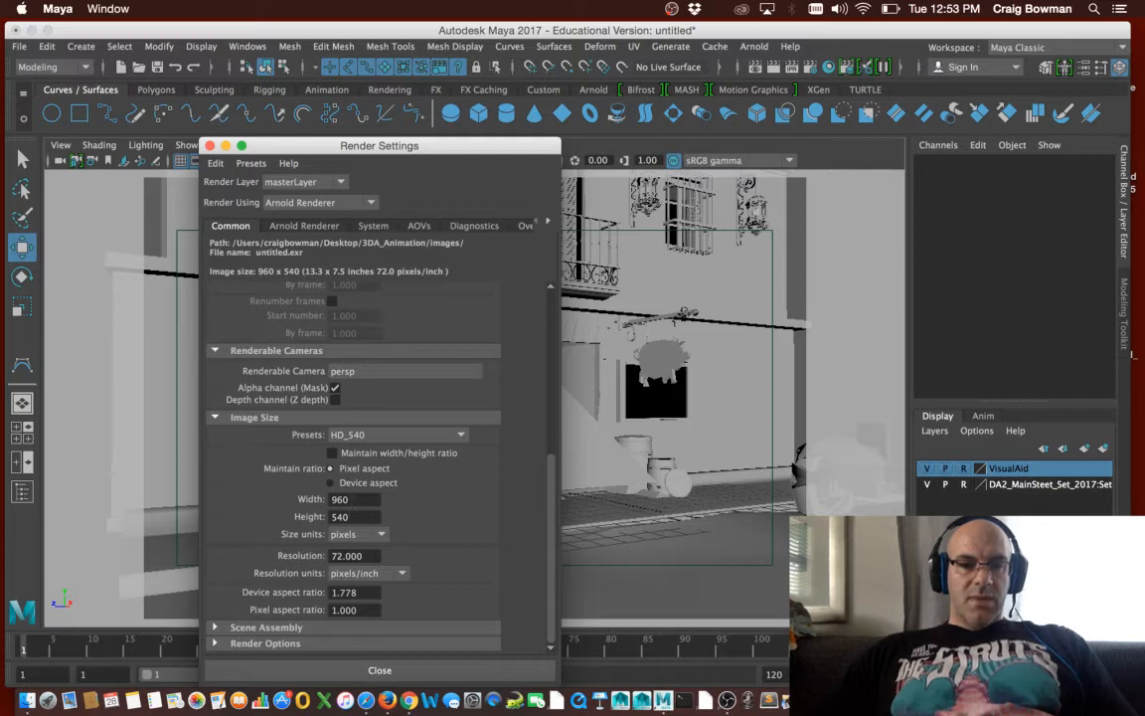
click(365, 435)
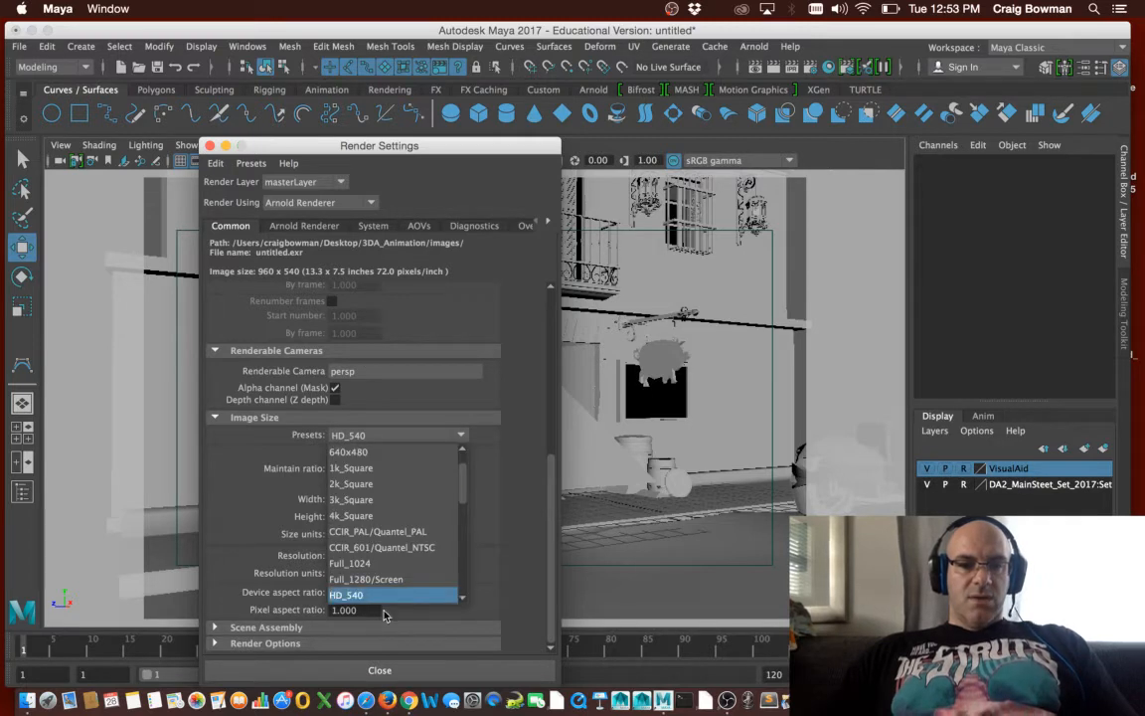
scroll(378, 562, down, 3)
scroll(378, 563, down, 2)
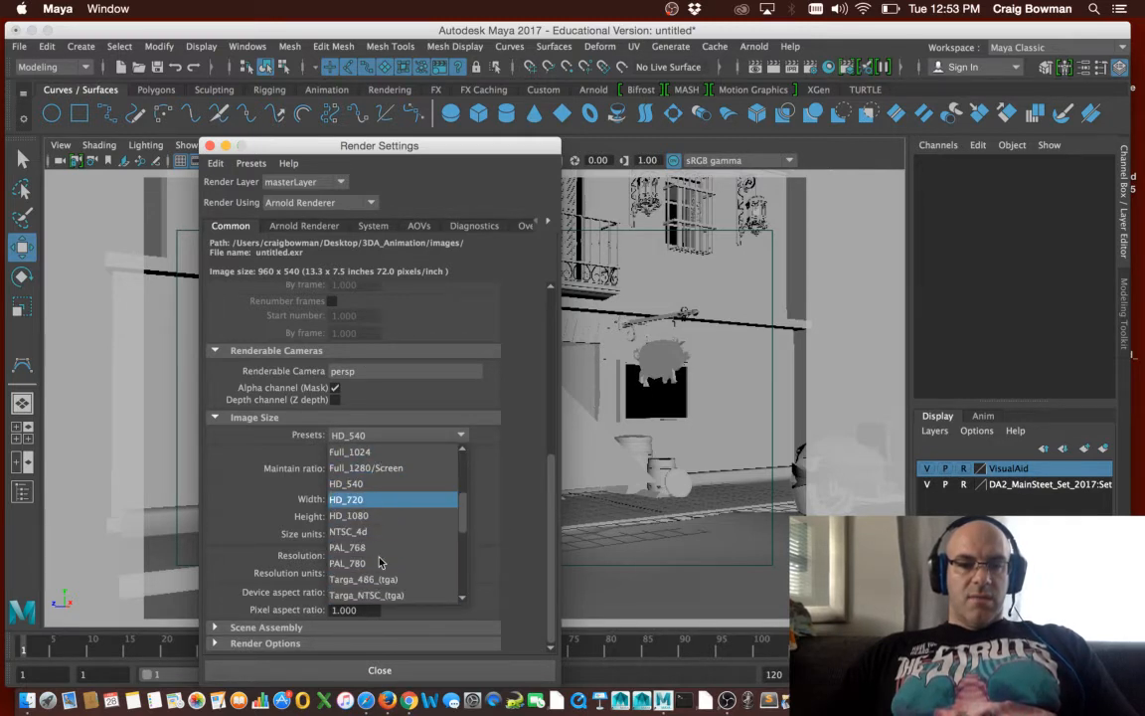
scroll(378, 562, up, 1)
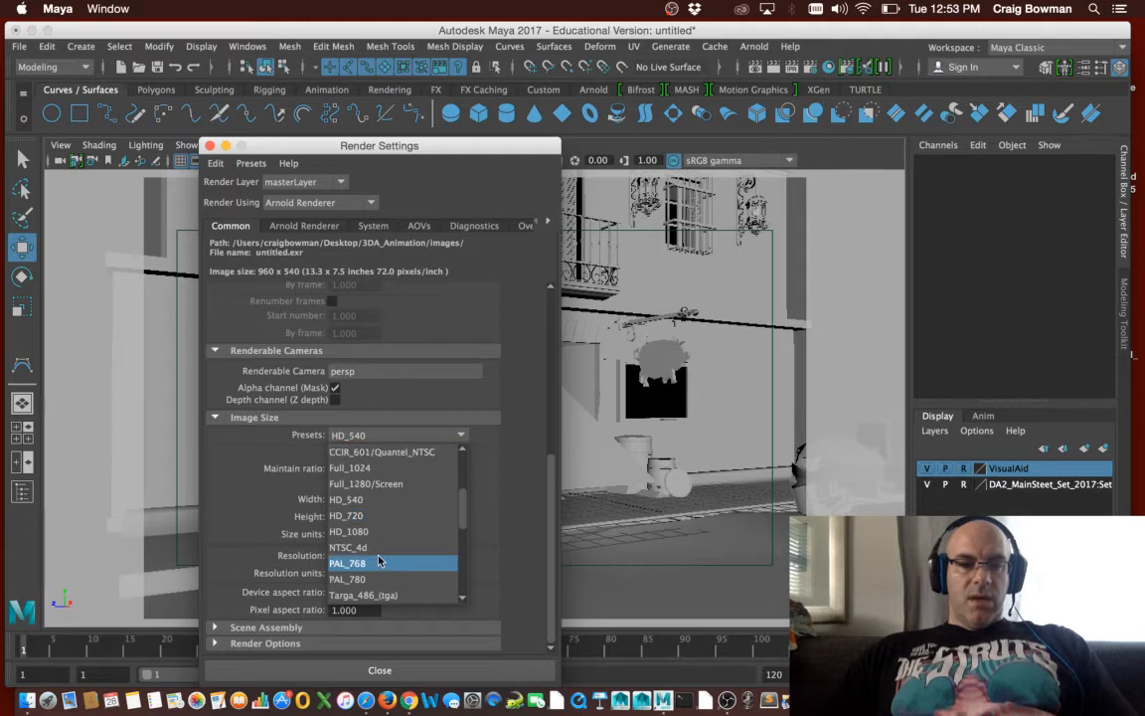
click(353, 515)
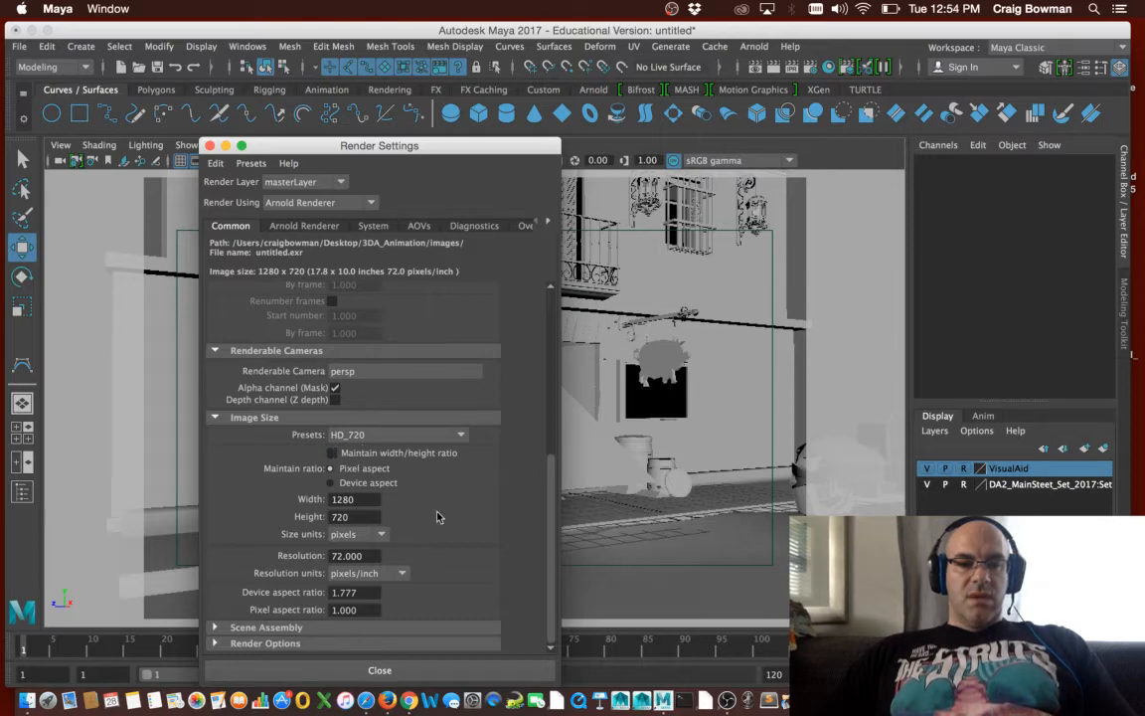
drag(401, 151, 580, 97)
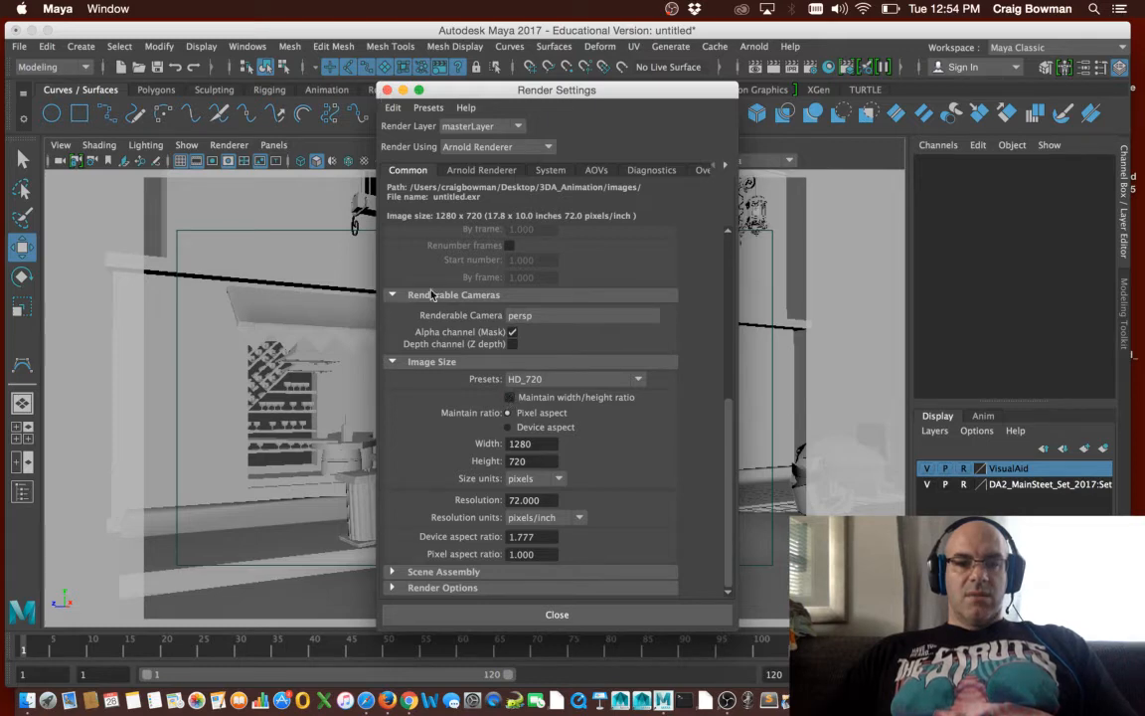
click(388, 90)
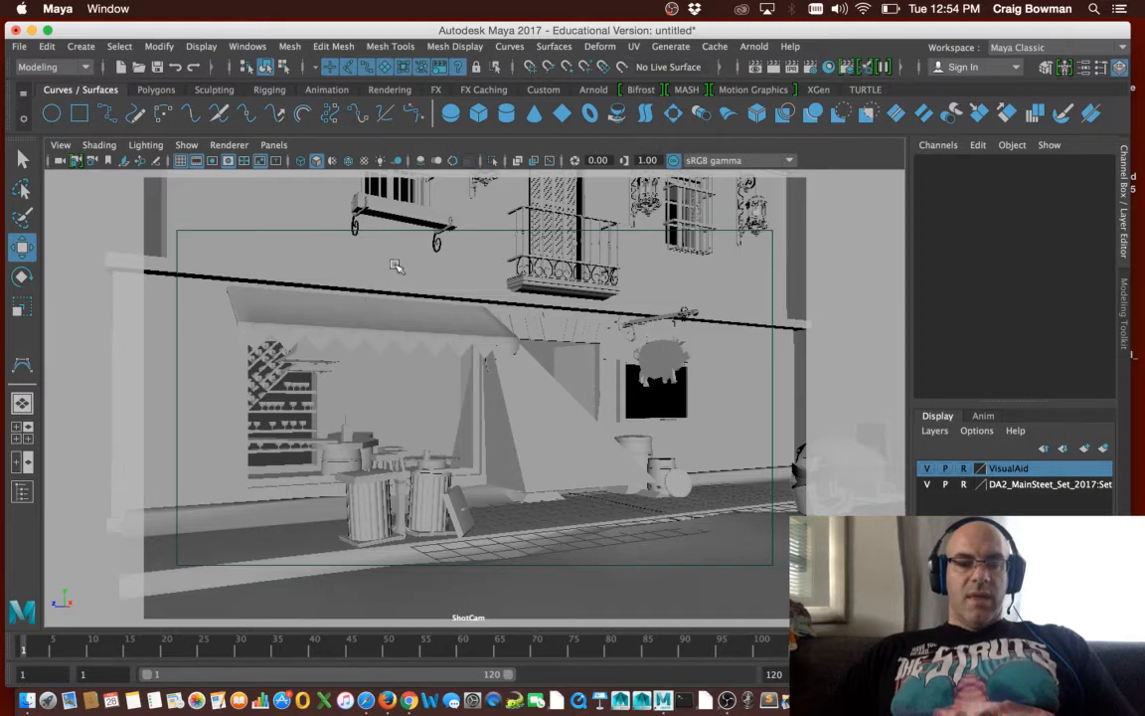
Compare the ShotCam view with and without the film gate, and replace that gate with the resolution gate
click(196, 162)
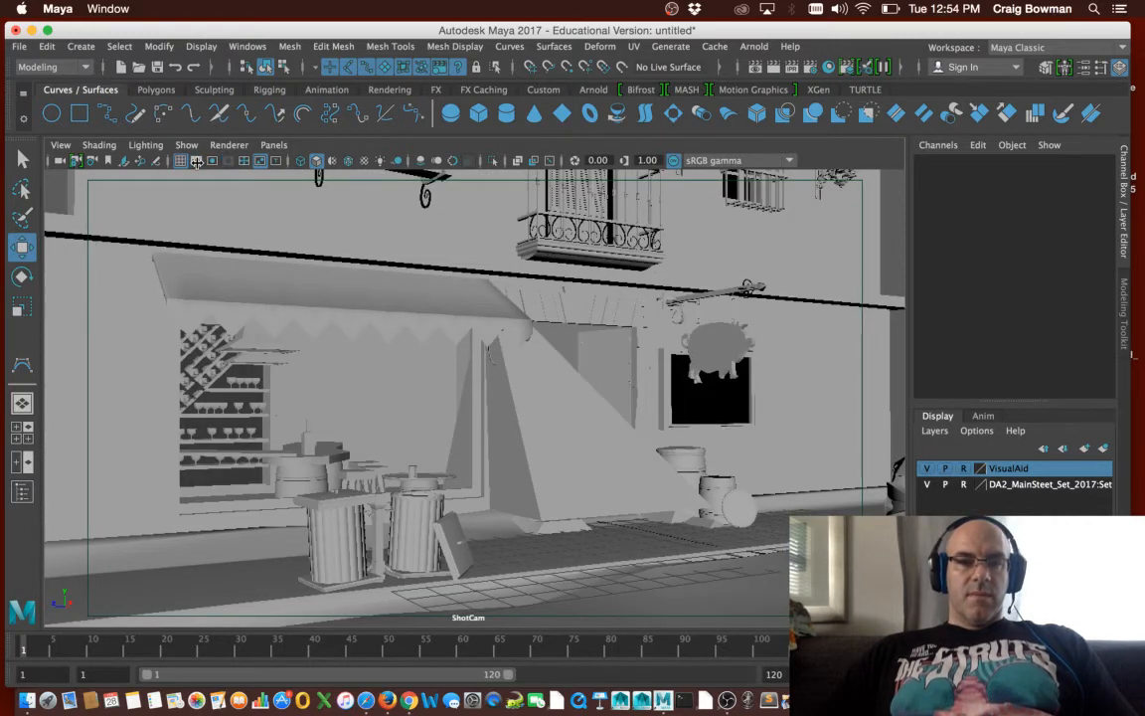
click(197, 162)
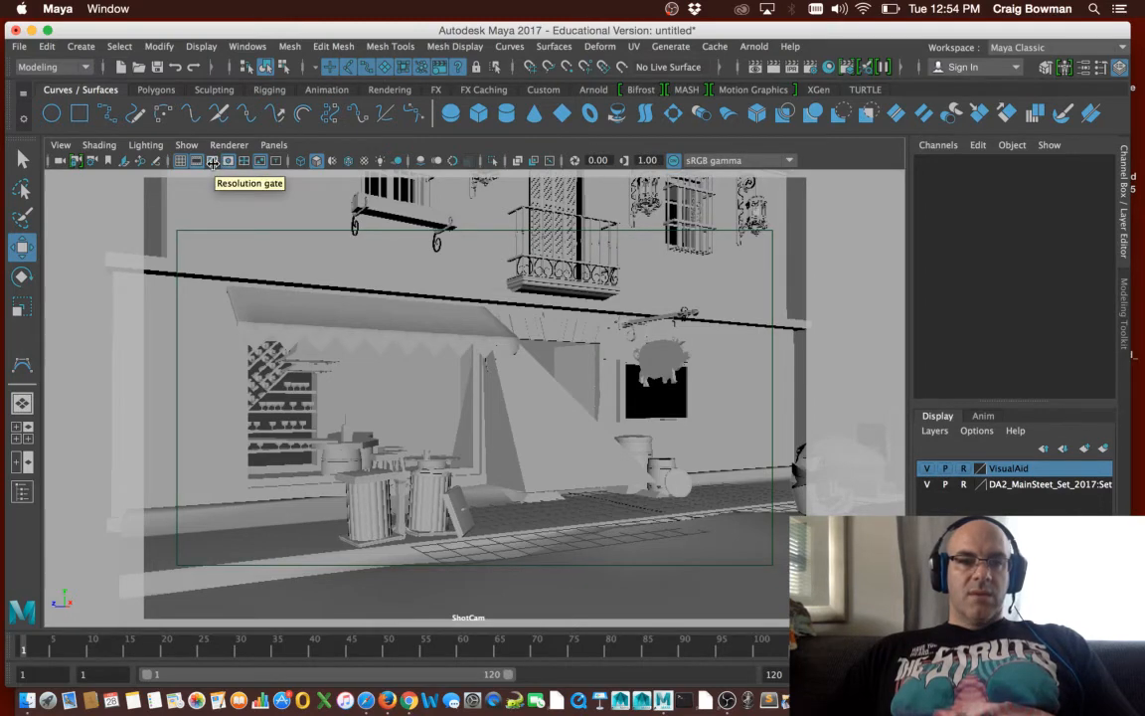
click(212, 162)
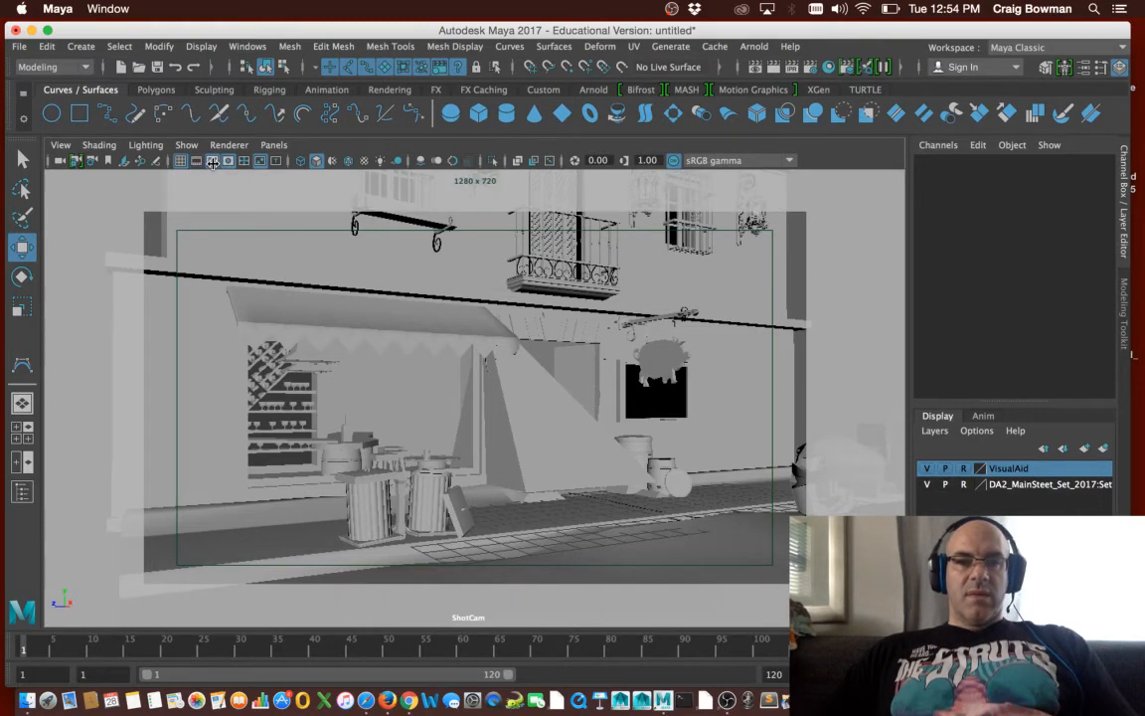
click(213, 163)
click(212, 163)
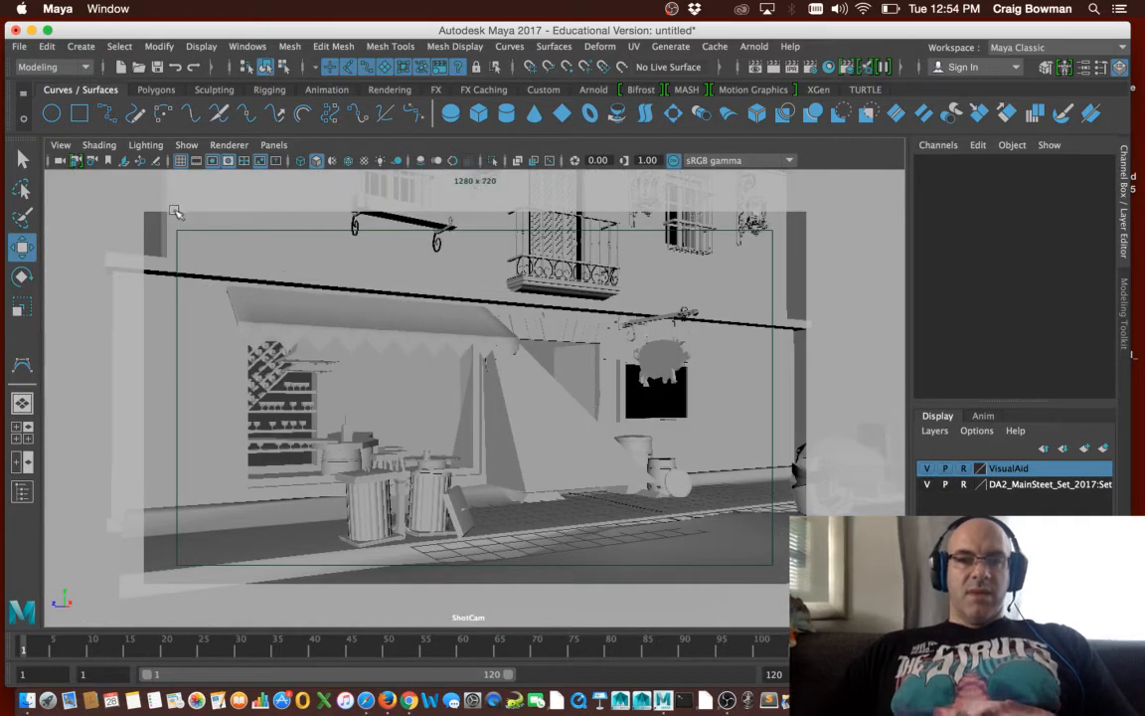
Reframe ShotCam slightly farther back so the storefront, upper windows and parked car's front fit inside the resolution gate
alt+middle_drag(617, 445, 619, 438)
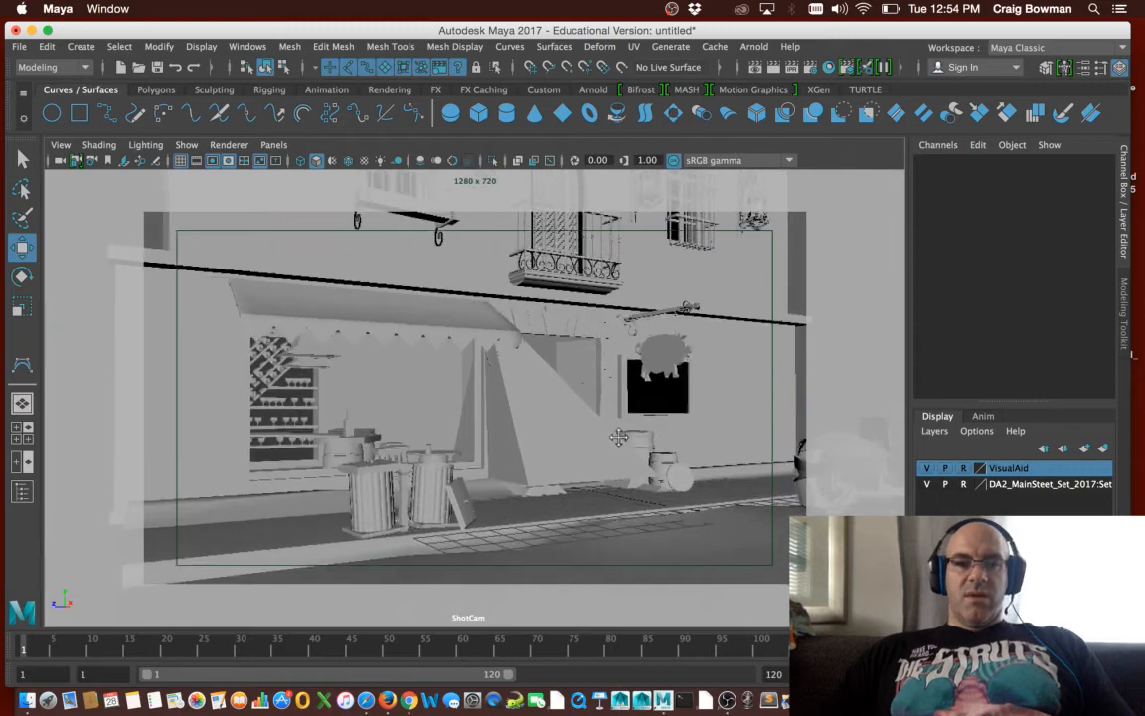
alt+drag(618, 437, 603, 416)
alt+middle_drag(546, 380, 513, 373)
alt+right_drag(556, 345, 534, 348)
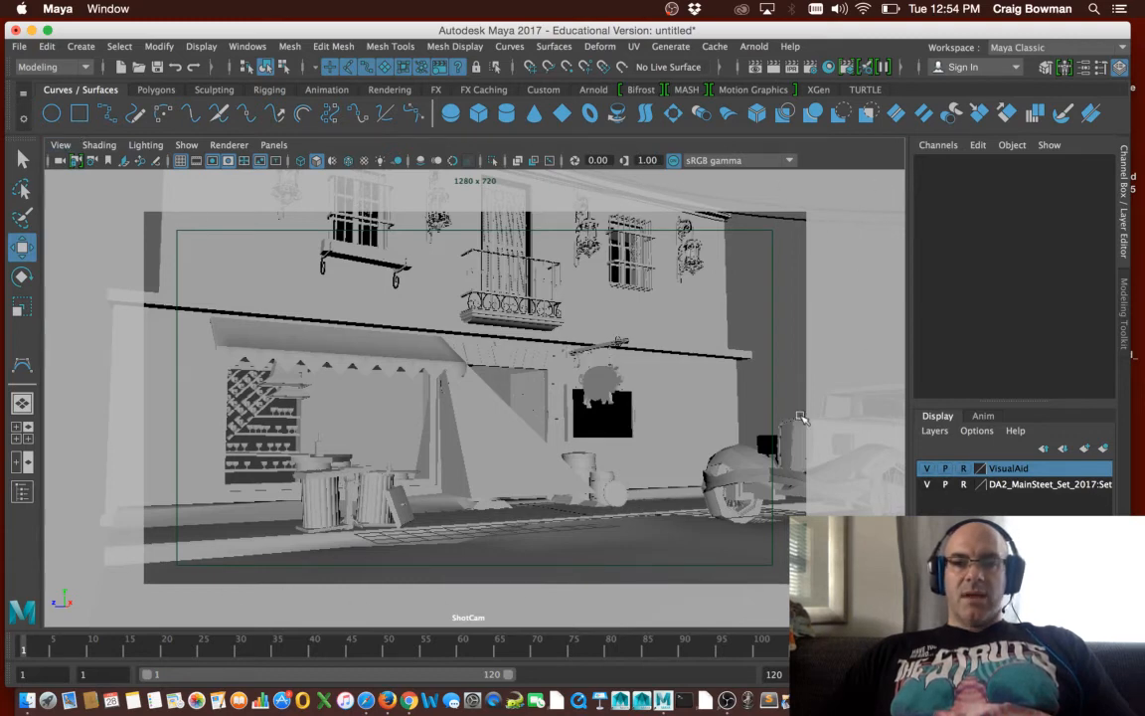
Move ShotCam in closer on the shopfront so the awning window, doorway, barrels and hanging pig sign fill the resolution gate
alt+right_drag(713, 386, 657, 391)
alt+drag(657, 391, 656, 395)
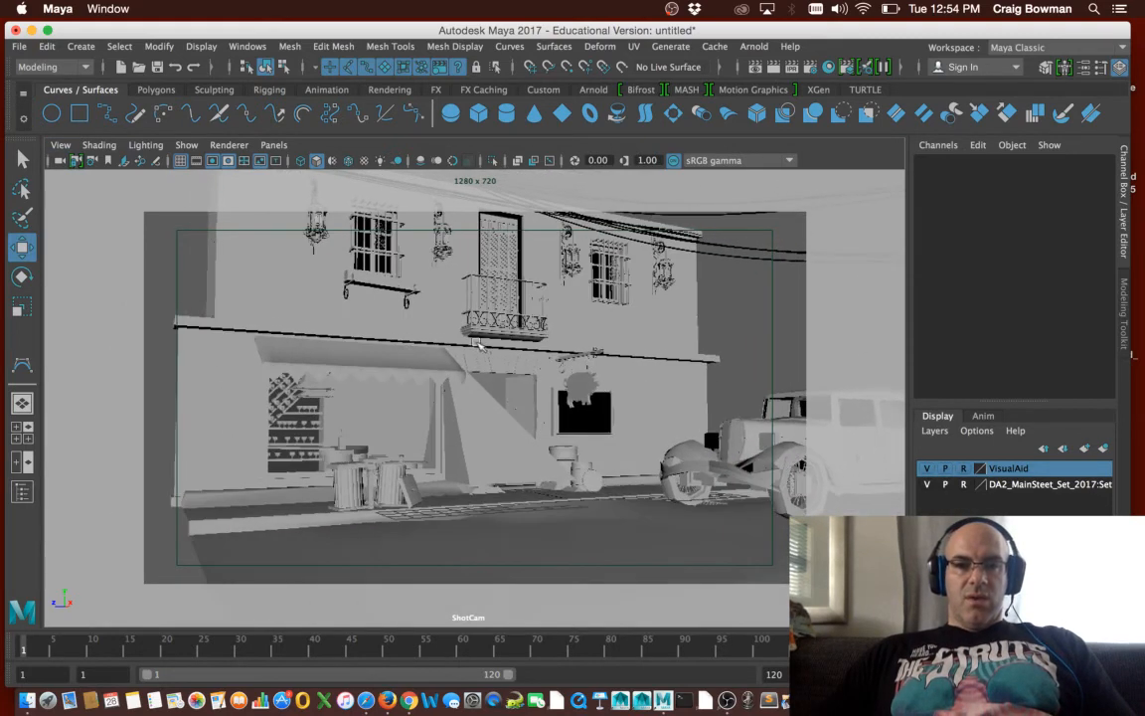
alt+middle_drag(632, 394, 610, 403)
alt+right_drag(610, 402, 644, 388)
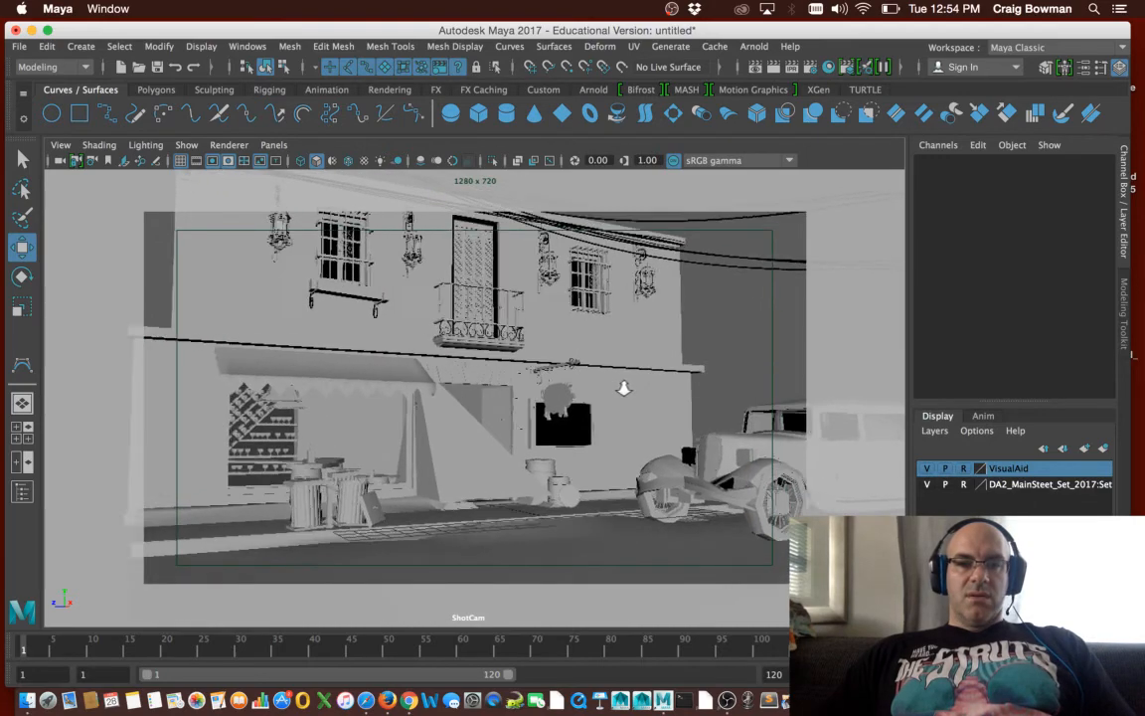
alt+middle_drag(644, 389, 663, 383)
alt+right_drag(590, 353, 685, 360)
alt+middle_drag(685, 360, 688, 299)
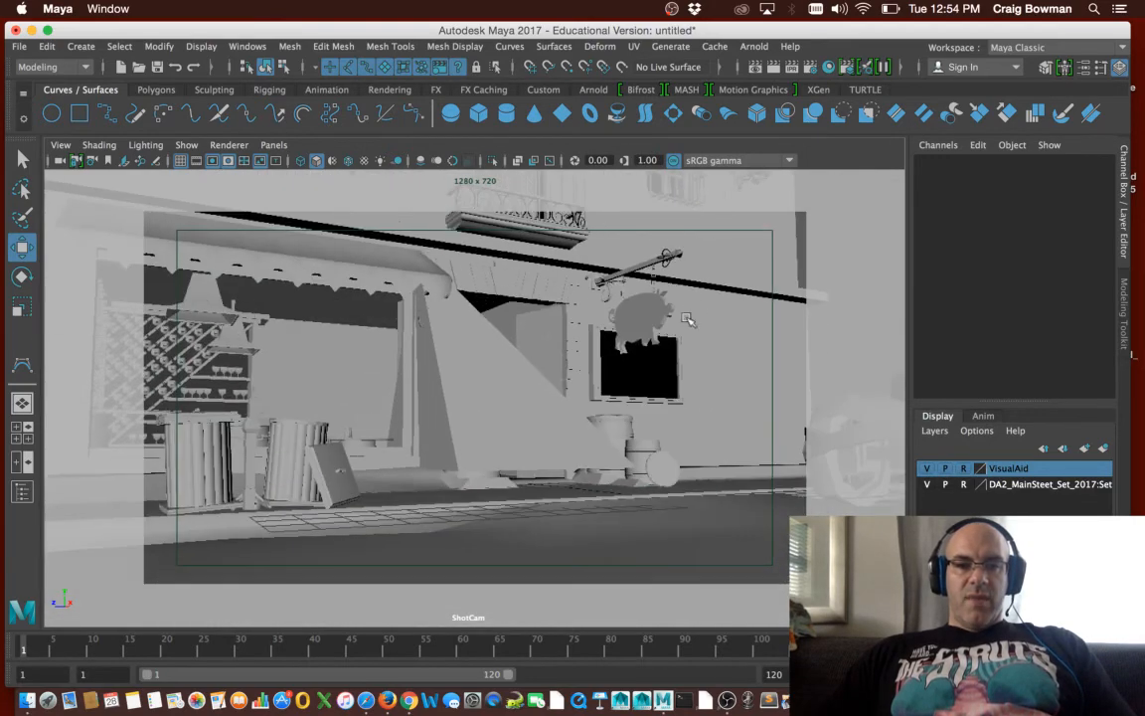
alt+drag(686, 318, 542, 335)
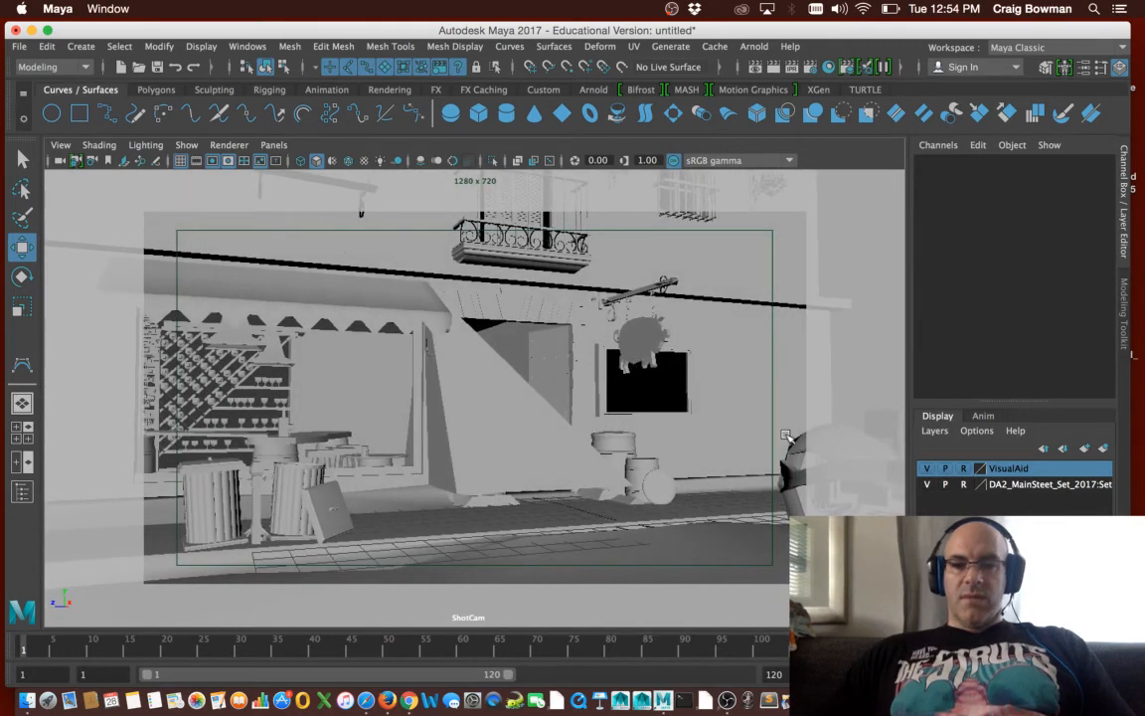
Turn off reference mode on the DA2_MainSteet_Set_2017 display layer so the set's objects can be selected
click(1031, 486)
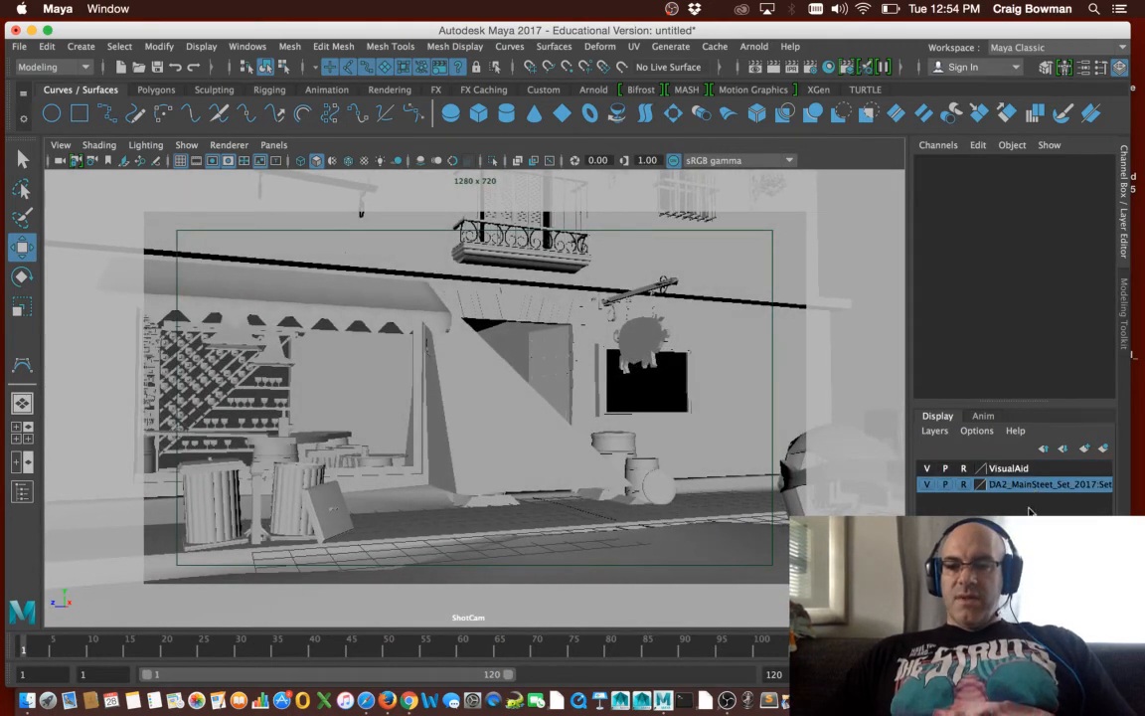
click(963, 485)
click(963, 485)
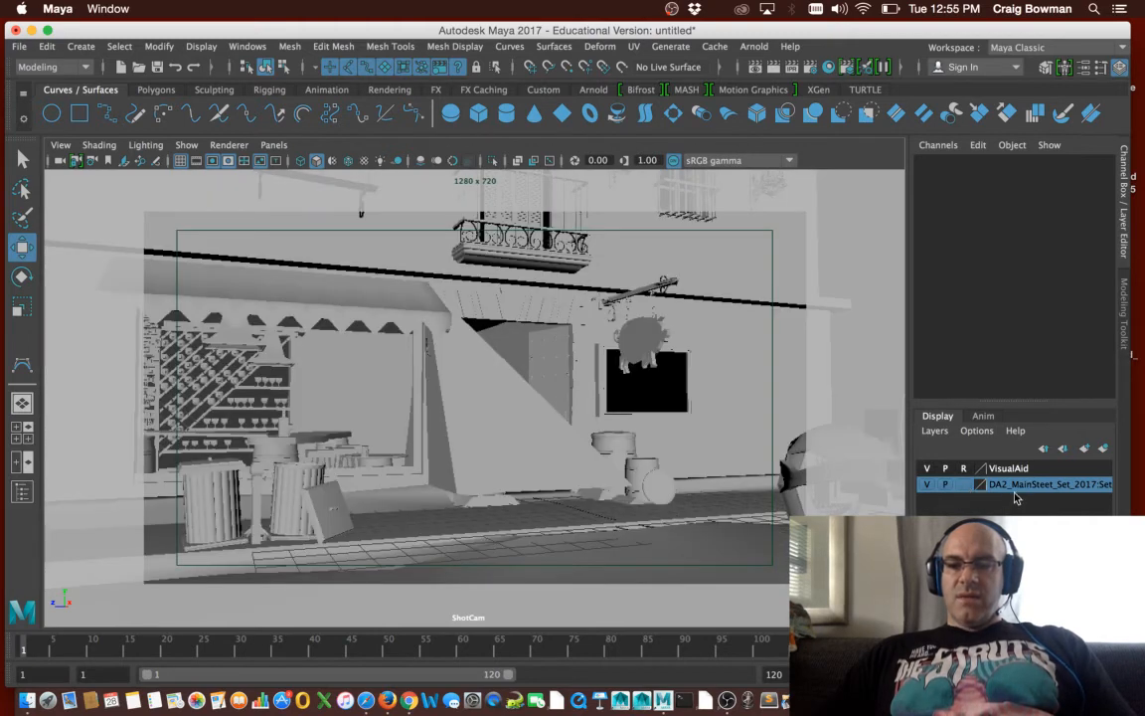
Inspect the objects around the doorway from several angles to identify which one owns the large triangular surface blocking it
click(481, 326)
click(431, 406)
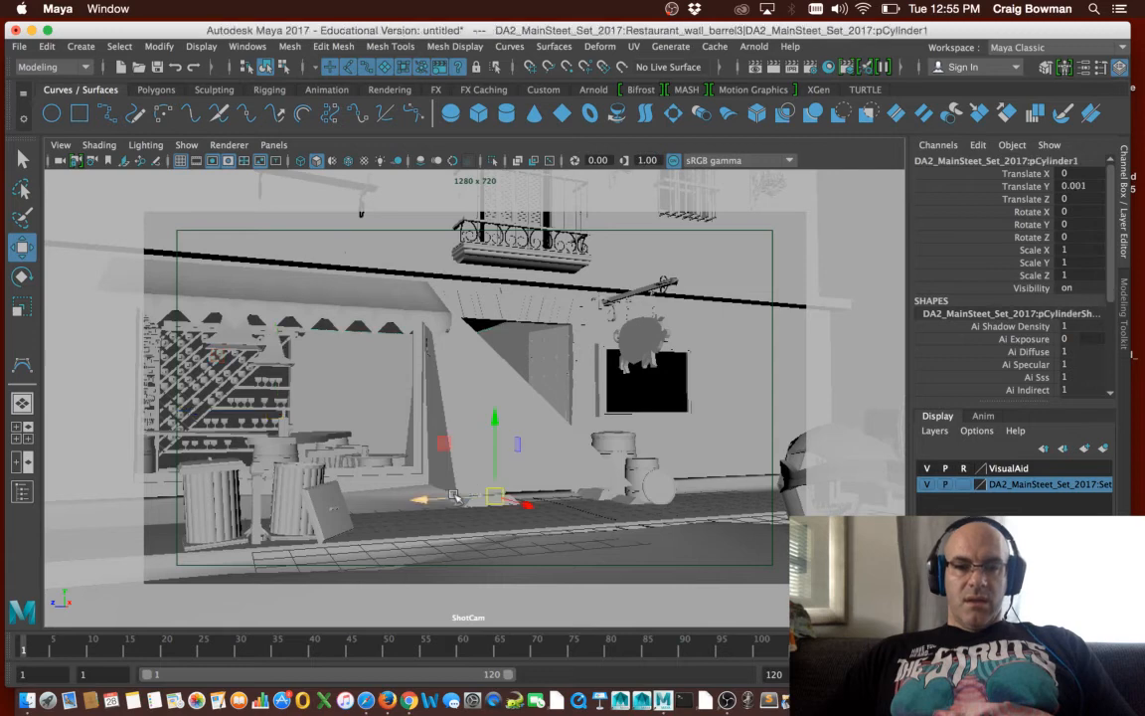
click(413, 369)
click(454, 384)
click(454, 462)
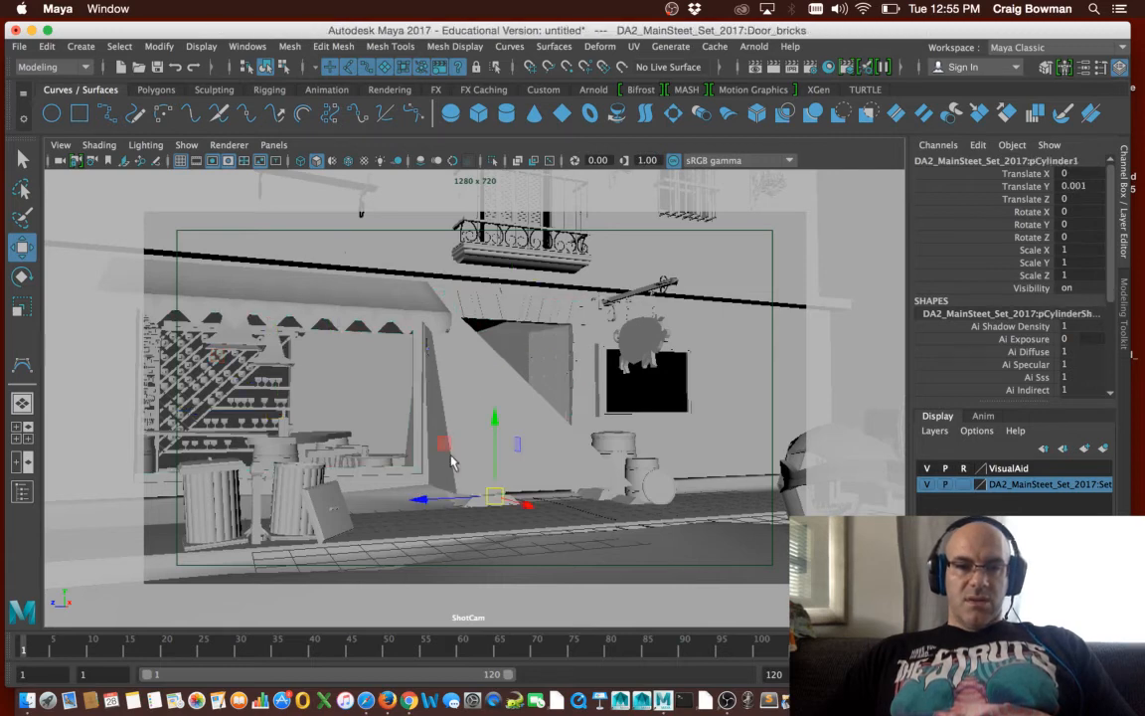
click(568, 449)
click(594, 472)
alt+drag(497, 399, 437, 422)
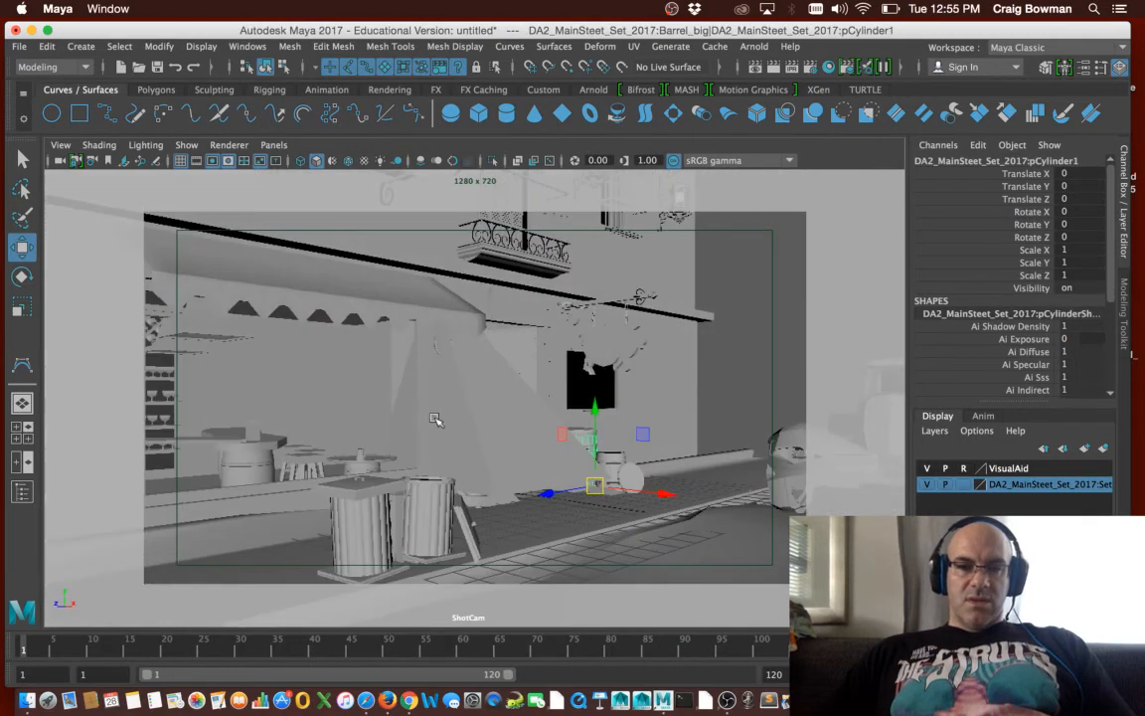
click(463, 407)
click(460, 367)
click(478, 454)
click(516, 483)
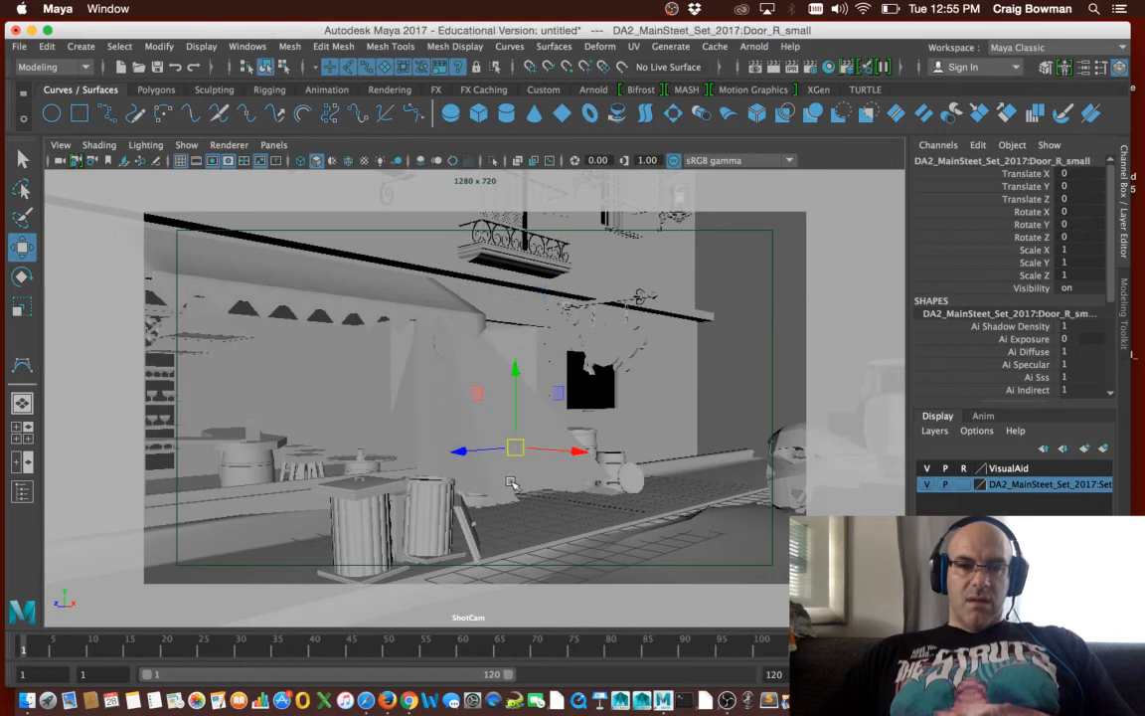
click(515, 493)
click(401, 405)
alt+drag(402, 408, 285, 326)
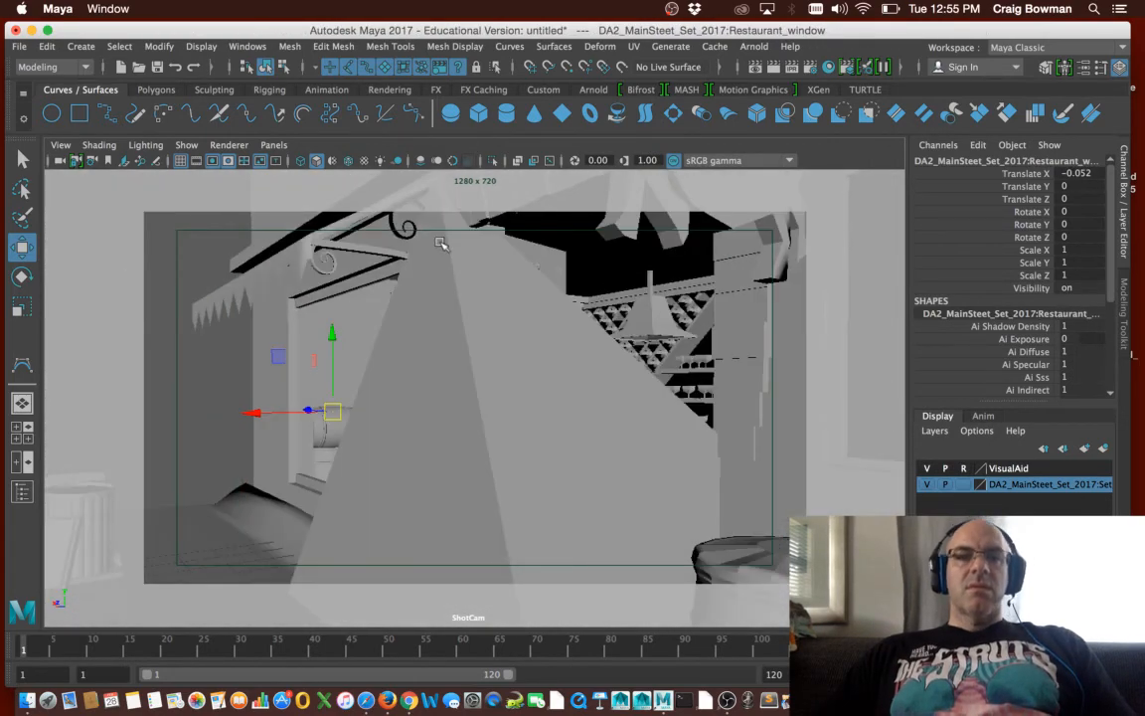
Delete the Metal_bar4 mesh at the awning's corner, whose stray triangular surface covers the doorway
click(377, 234)
alt+drag(466, 270, 517, 397)
drag(368, 255, 585, 361)
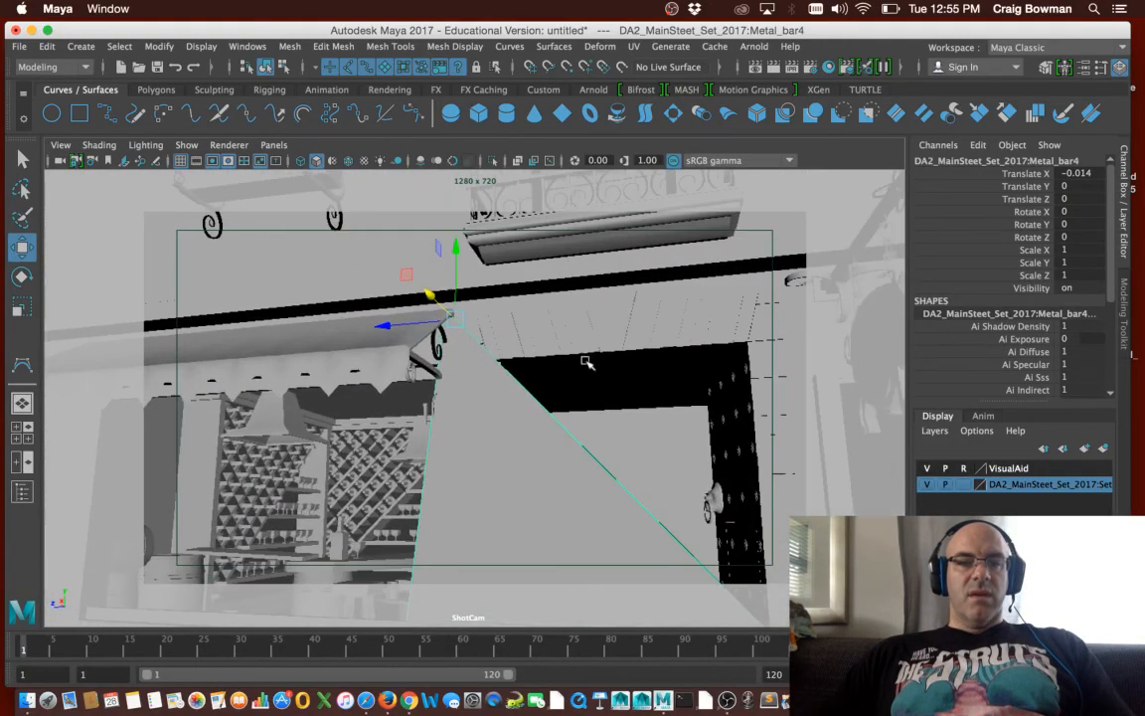
key(Delete)
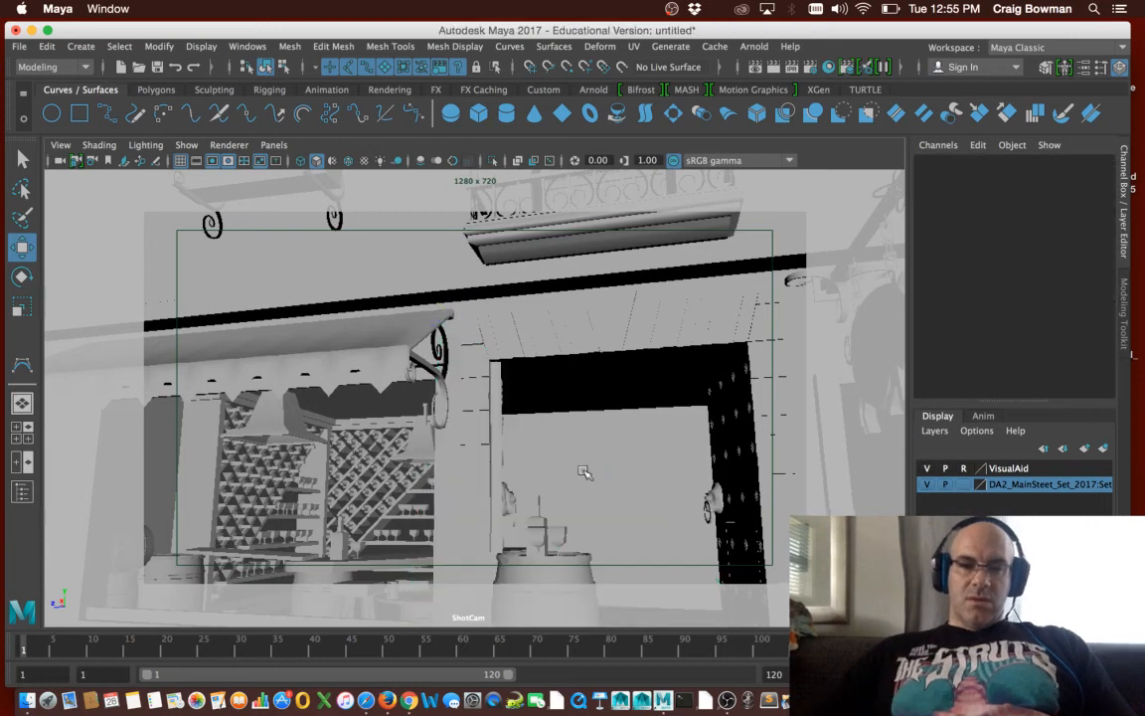
alt+drag(402, 364, 418, 388)
key(ctrl+z)
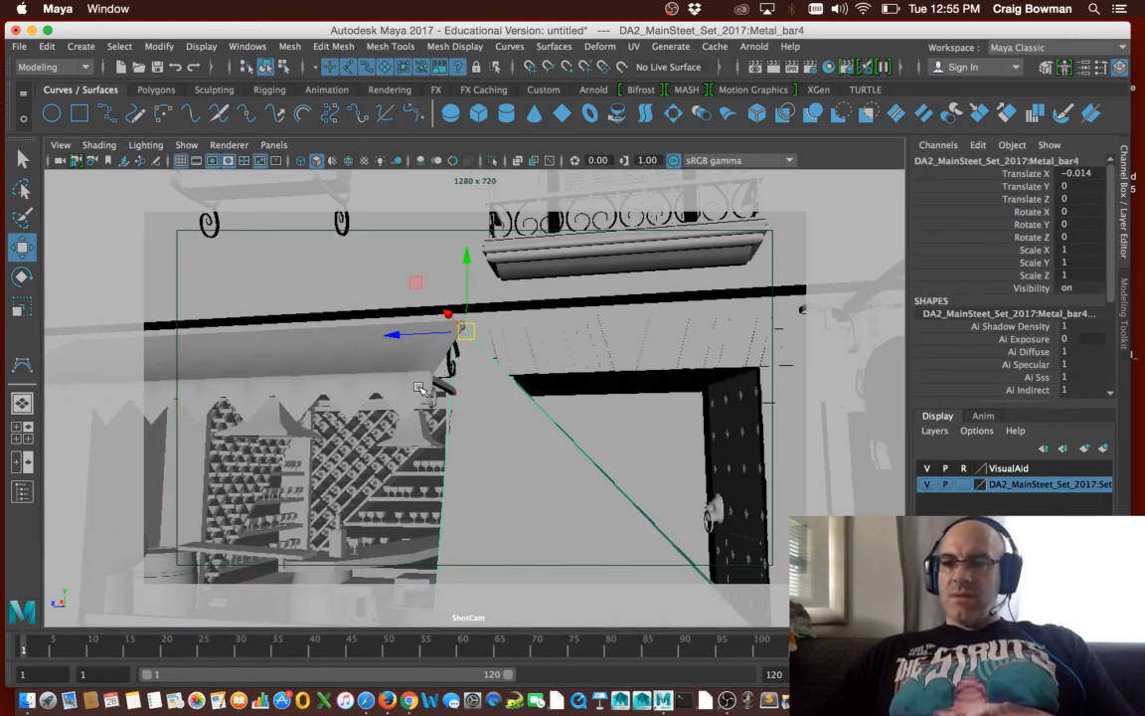
key(Delete)
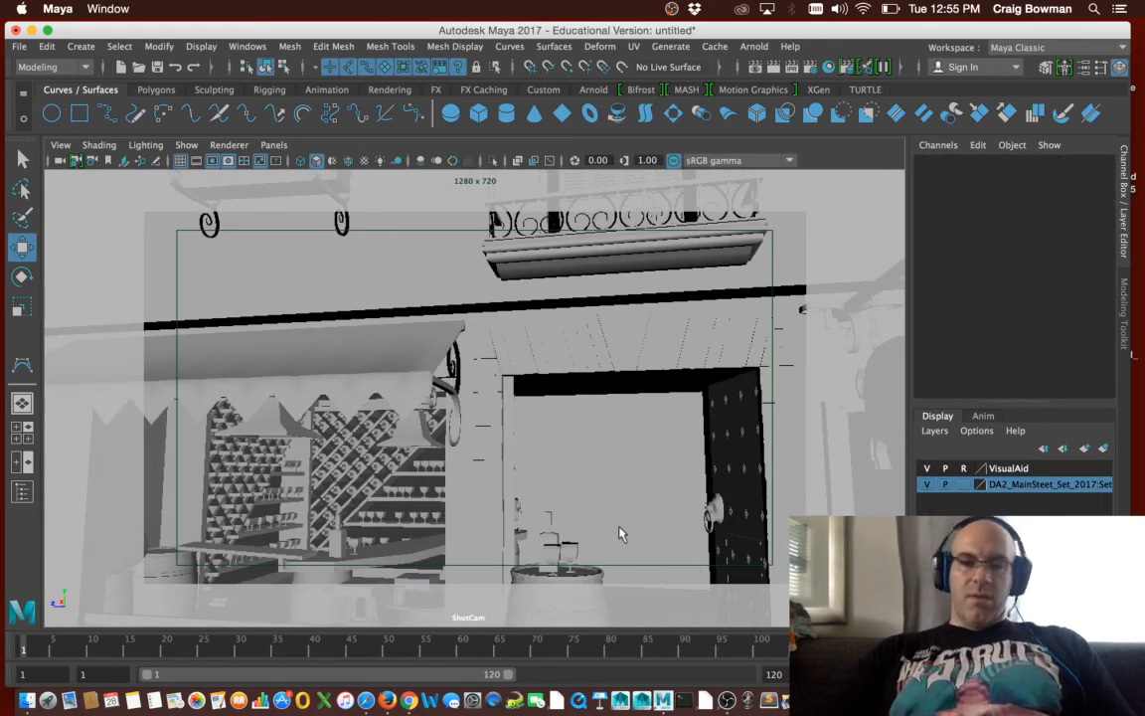
Bring ShotCam back to a street-level view of the shopfront, with the open door and its barrel near the centre of the frame
alt+drag(652, 496, 659, 390)
alt+right_drag(659, 391, 477, 406)
alt+drag(477, 406, 498, 417)
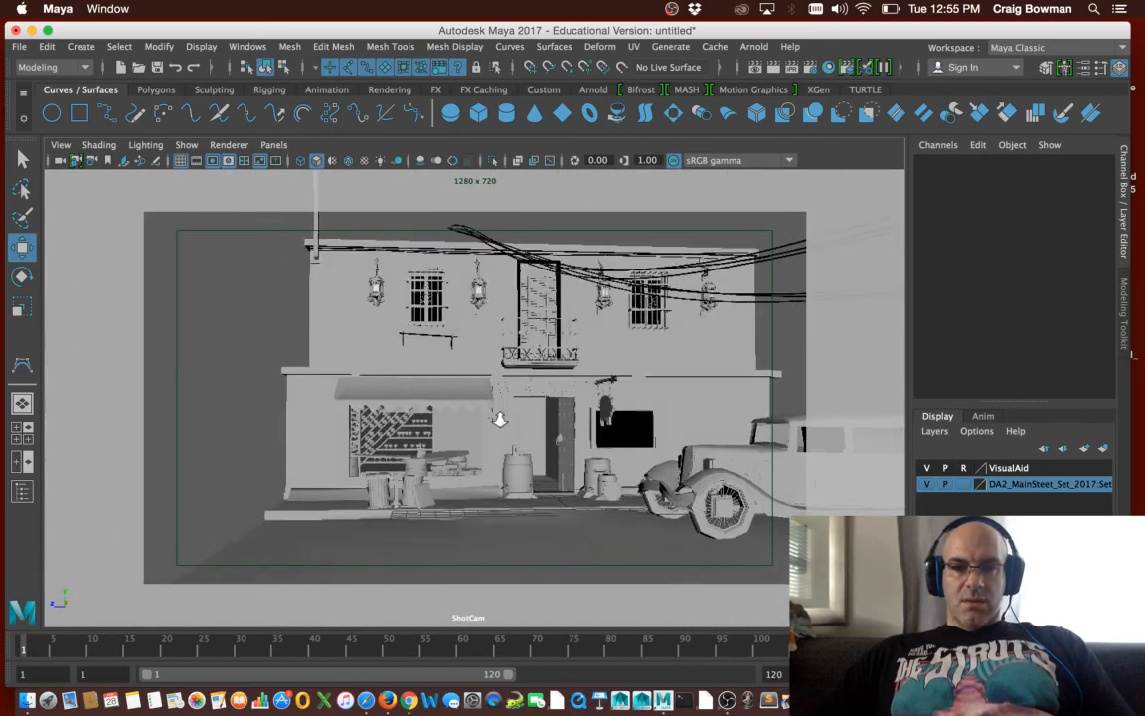
alt+right_drag(498, 416, 606, 427)
alt+middle_drag(606, 428, 548, 380)
alt+drag(547, 380, 594, 392)
alt+middle_drag(598, 395, 672, 400)
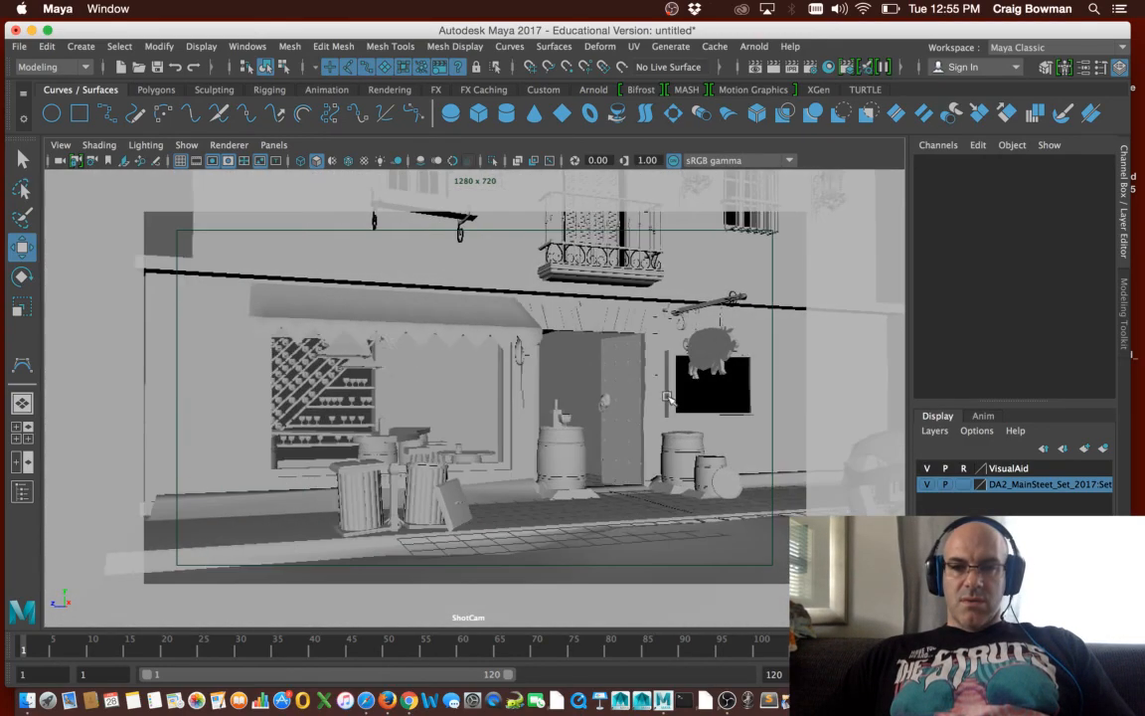
alt+drag(673, 399, 627, 397)
alt+middle_drag(627, 398, 613, 388)
alt+drag(613, 389, 605, 382)
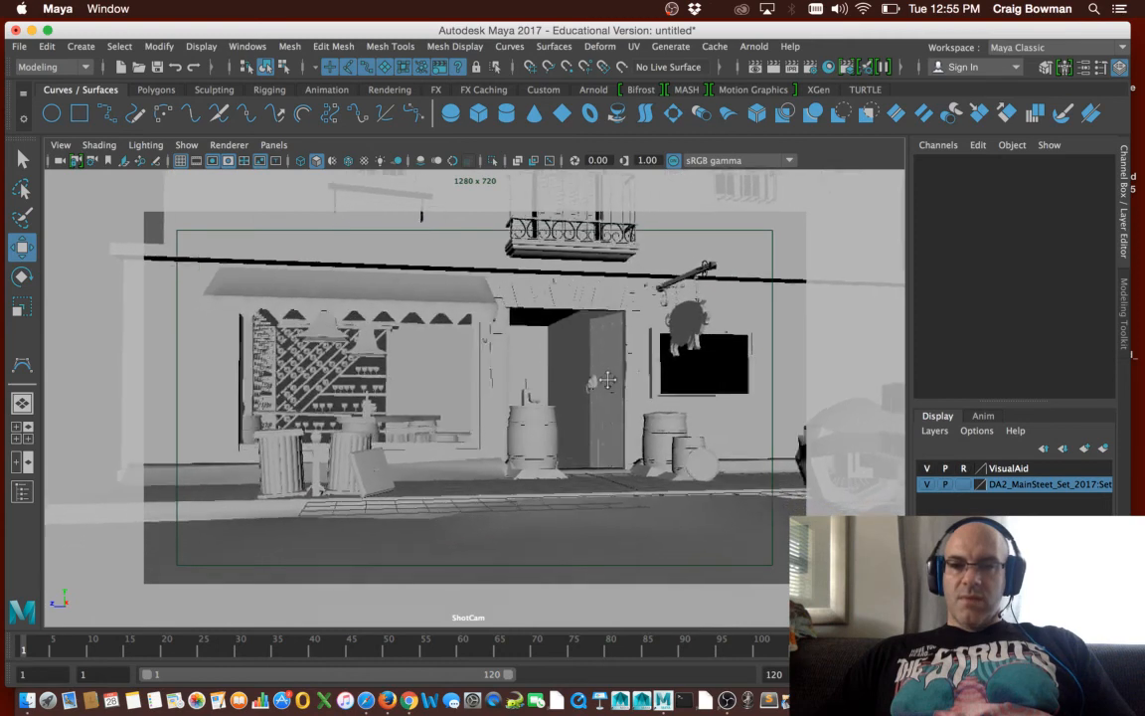
alt+middle_drag(605, 381, 575, 382)
alt+drag(575, 382, 539, 357)
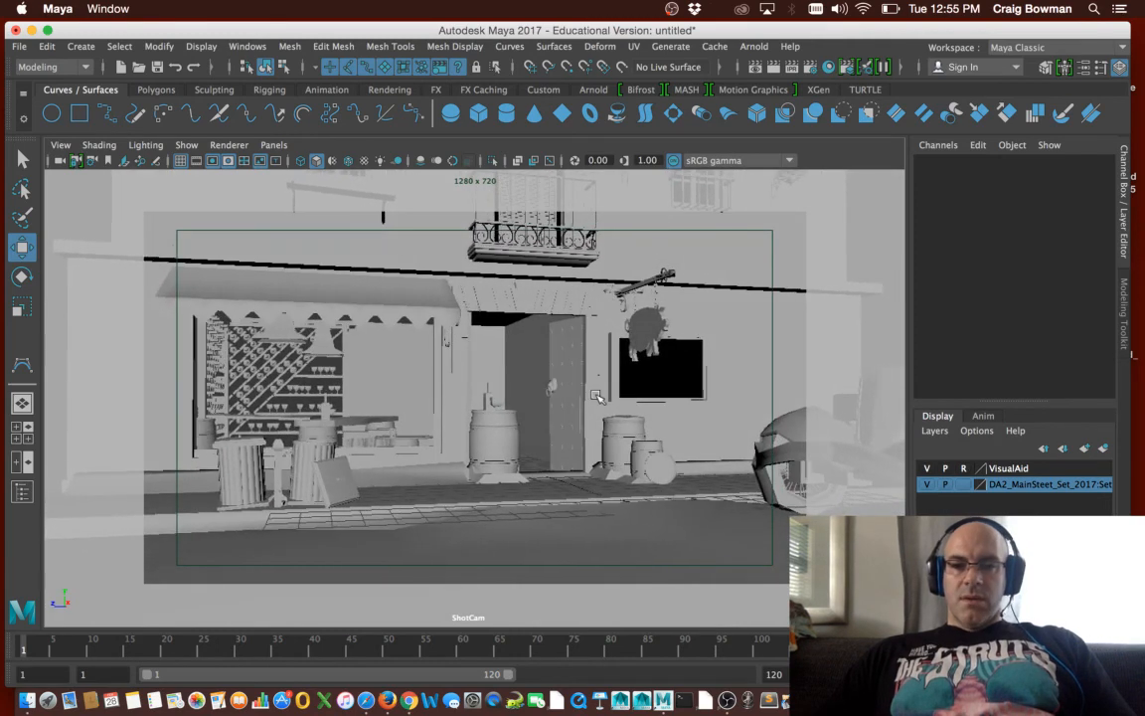
Return the DA2_MainSteet_Set_2017 layer to reference mode, and test it by trying to select areas of the storefront
click(963, 484)
click(963, 484)
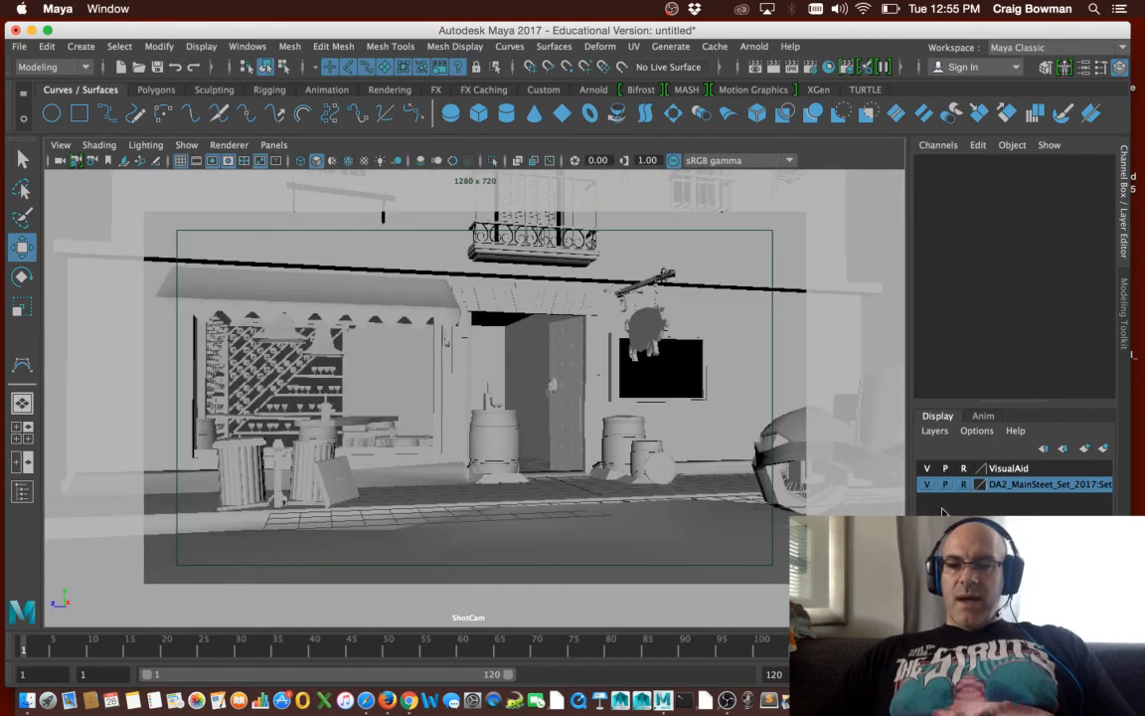
mouse_move(231, 283)
mouse_down()
mouse_move(564, 558)
mouse_move(550, 610)
mouse_up()
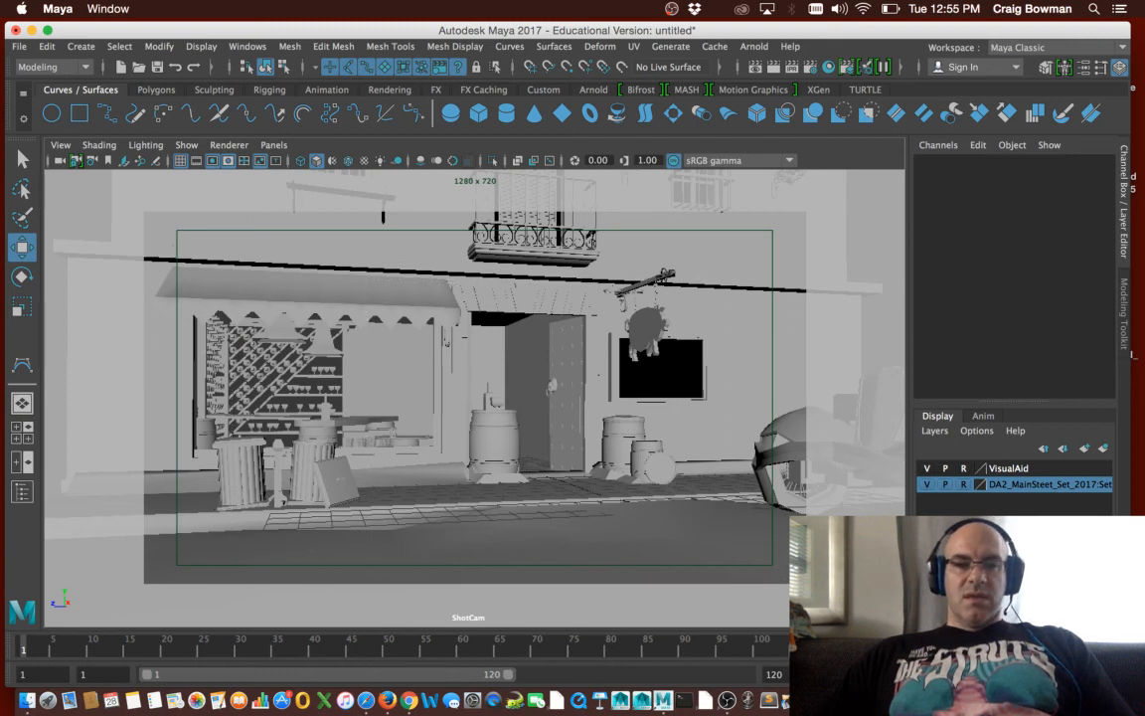
drag(527, 306, 659, 424)
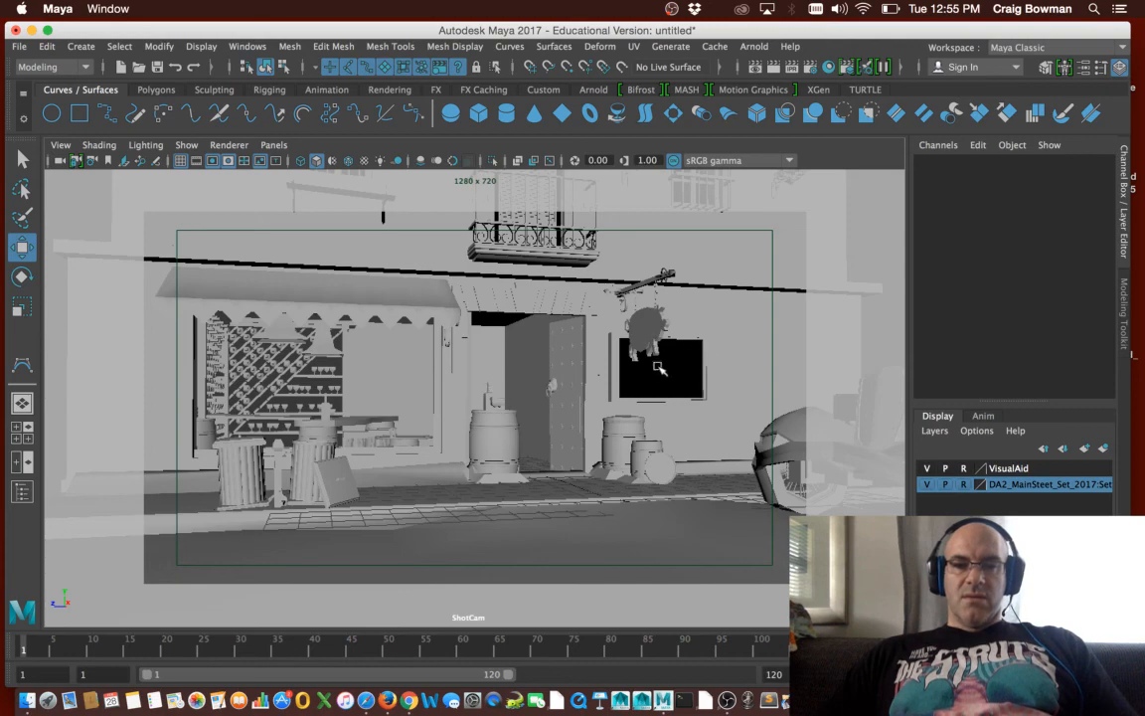
Push ShotCam slightly closer to the open door, keeping the pig sign and the barrels beside the door inside the gate
alt+drag(444, 386, 412, 384)
alt+right_drag(412, 384, 557, 379)
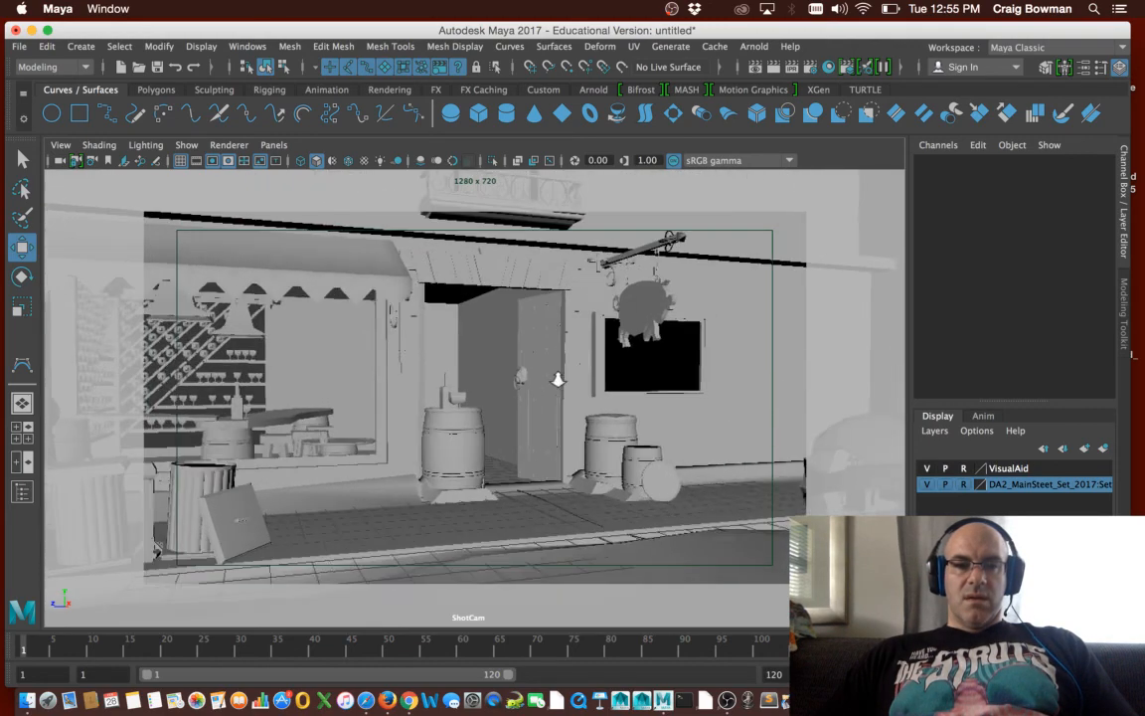
mouse_move(557, 378)
alt+mouse_down()
mouse_move(535, 395)
mouse_move(537, 371)
alt+mouse_up()
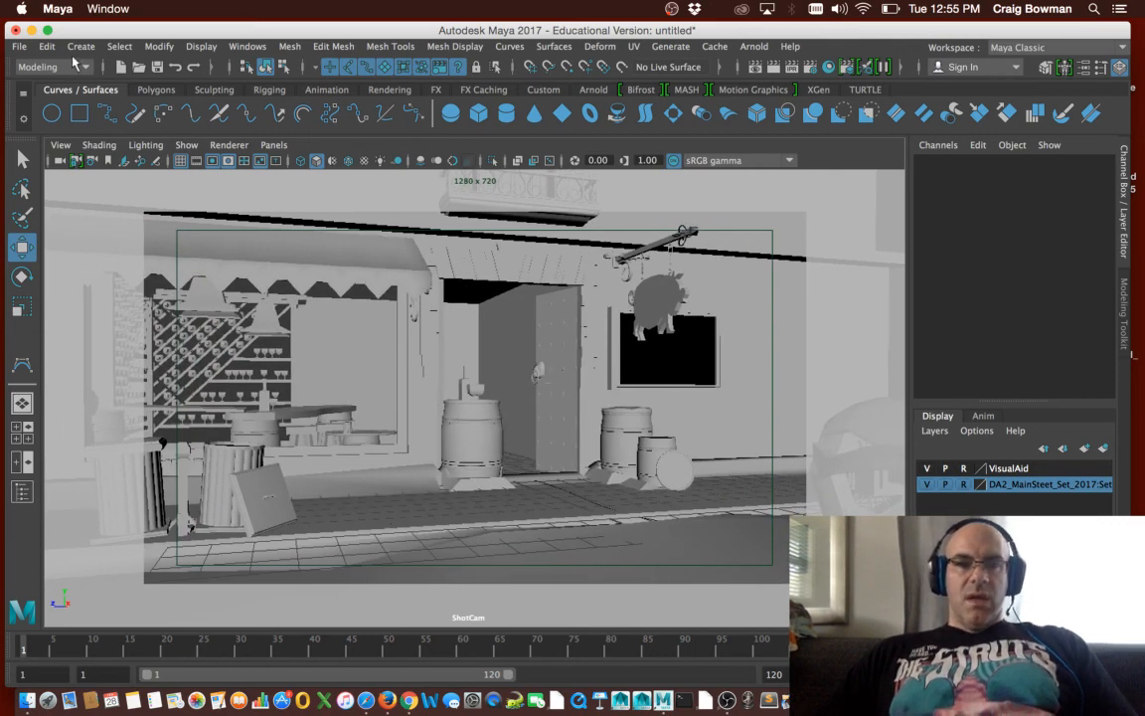
Choose the rig file 3DARig2017_v000.mb from the project's scenes folder for import into the scene
drag(87, 34, 100, 32)
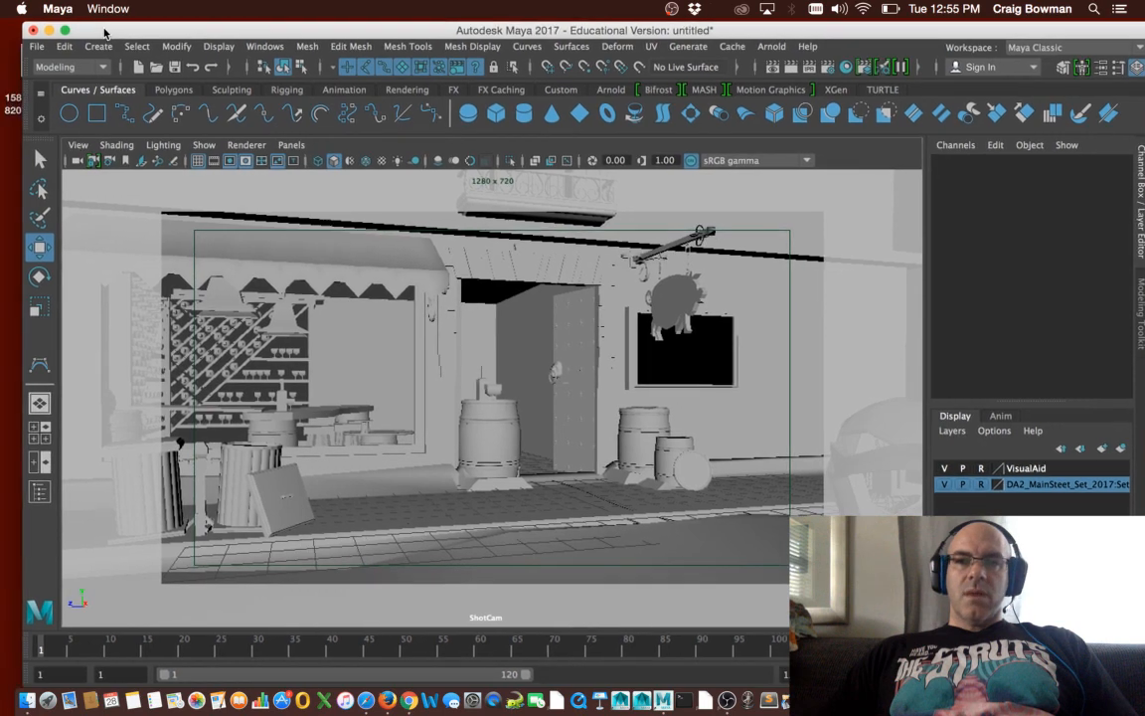
click(37, 47)
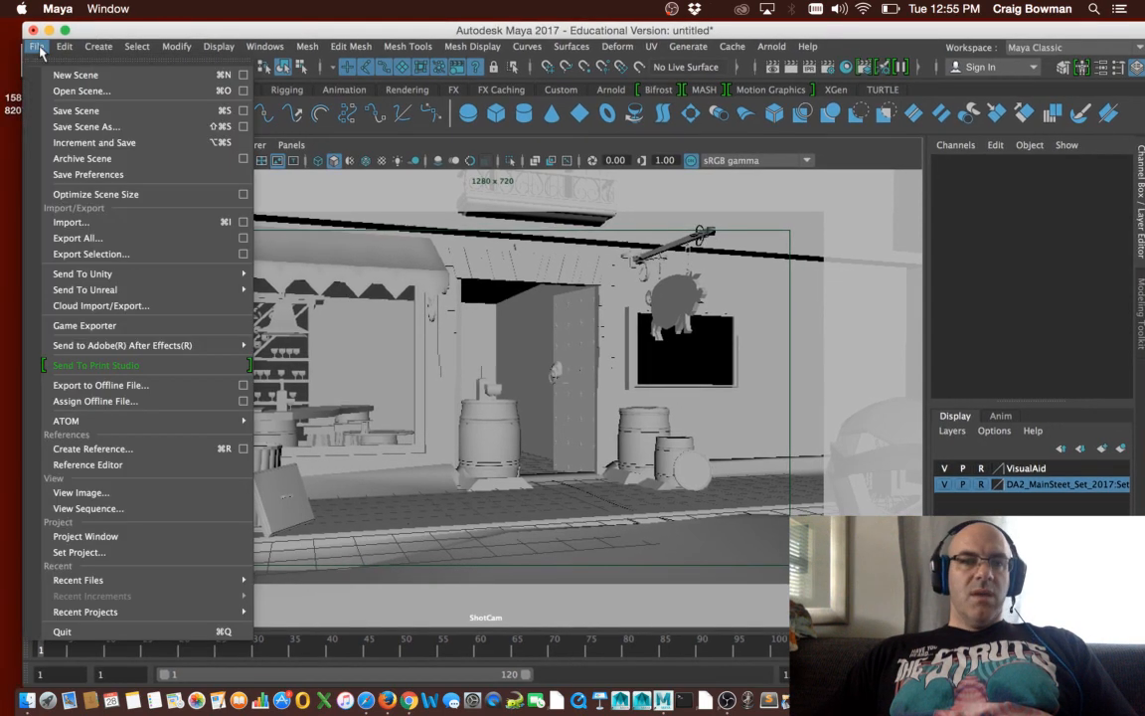
click(69, 222)
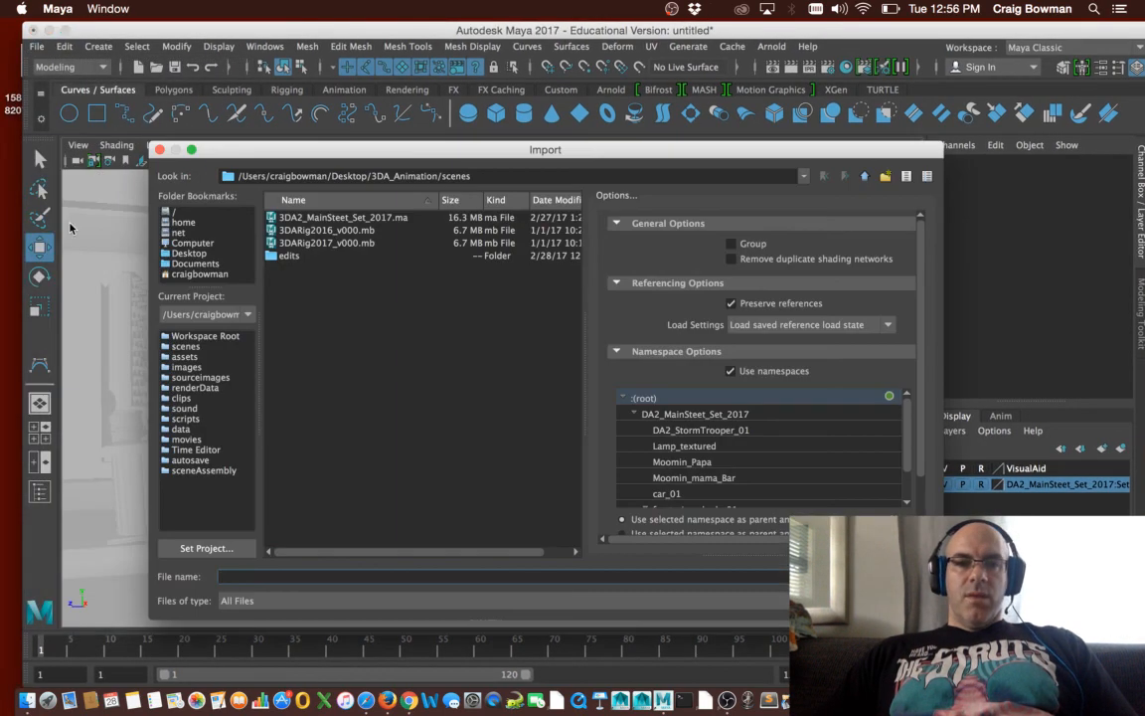
click(331, 242)
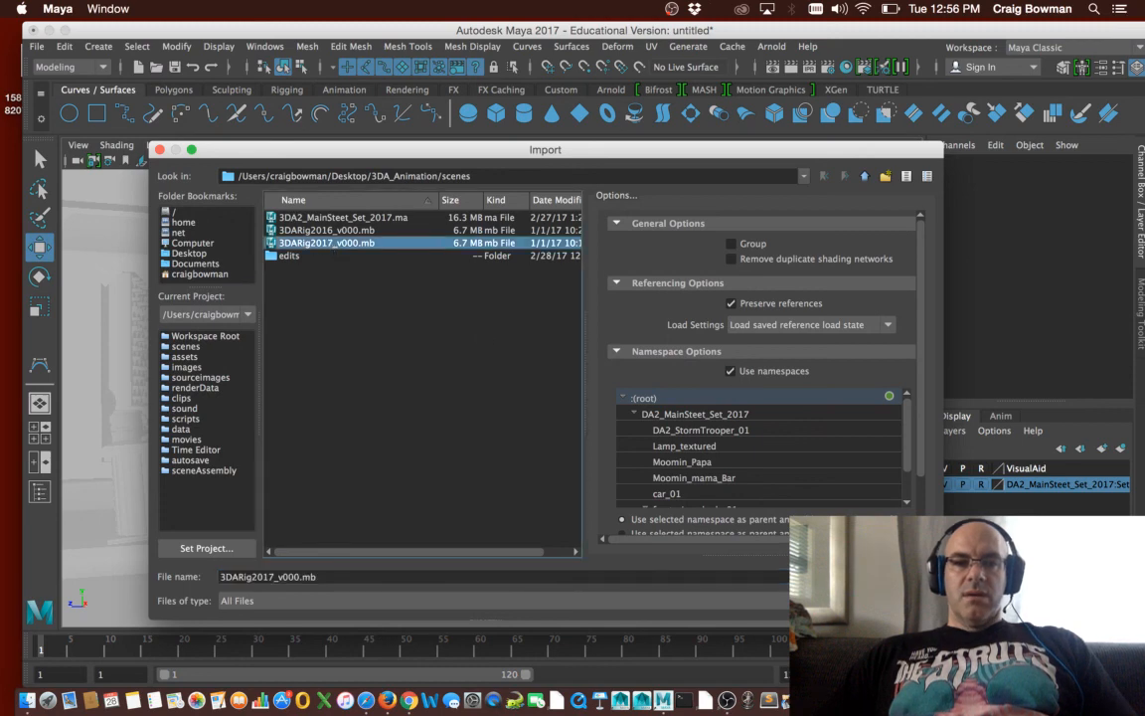